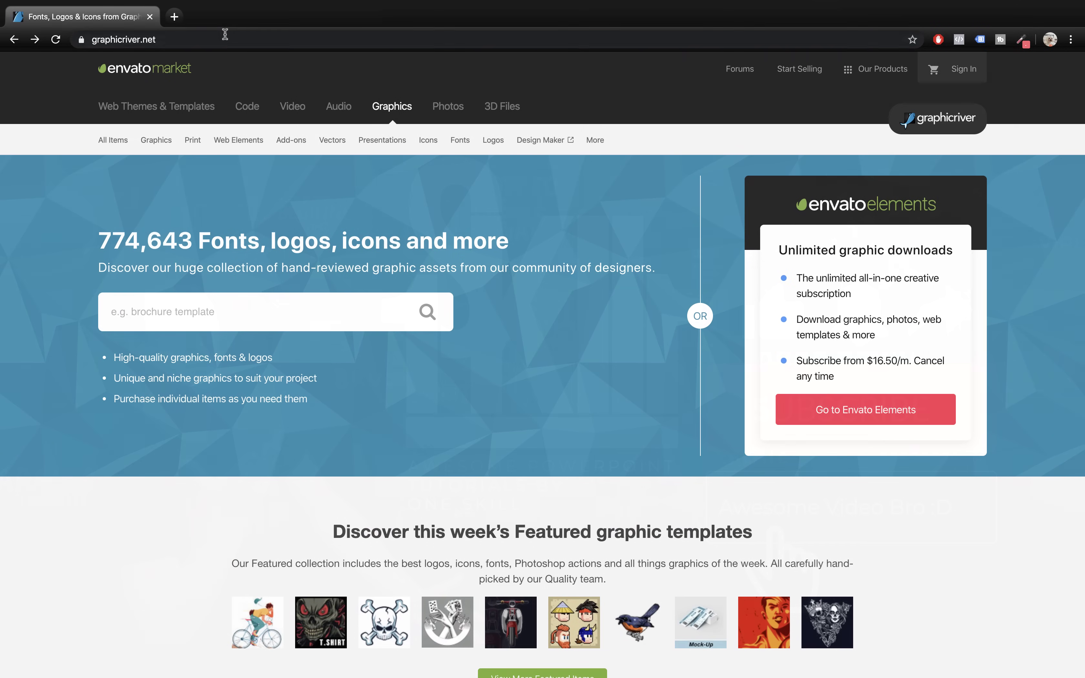
Step: Browse GraphicRiver's PowerPoint Templates category, then return home and open Envato Elements in a new tab
click(222, 38)
mouse_move(382, 140)
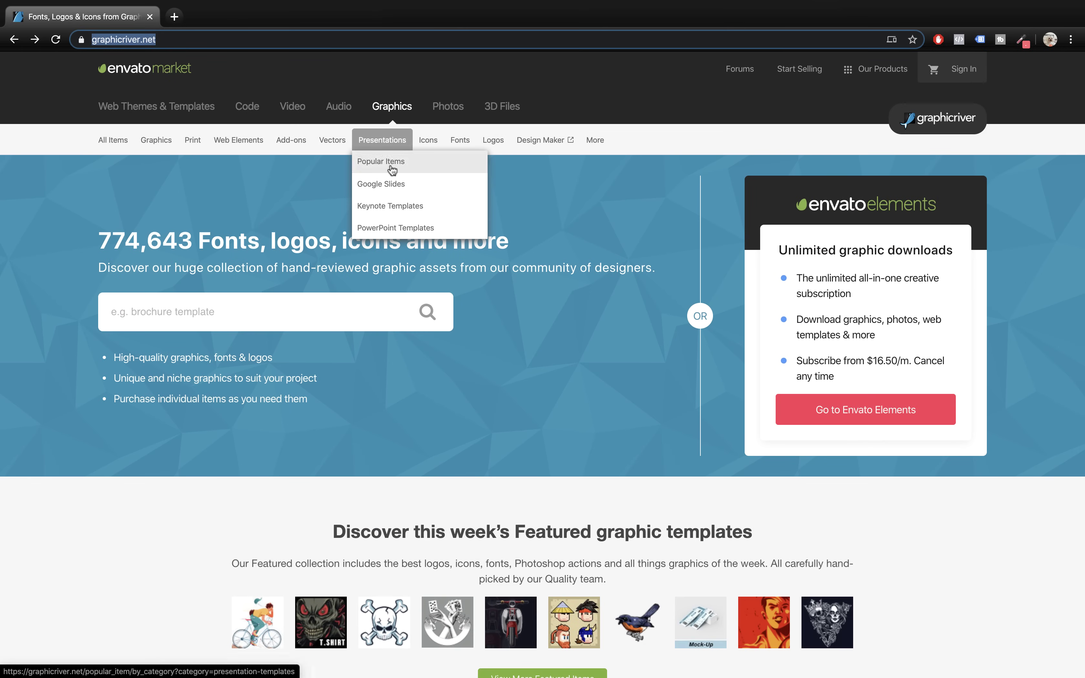
click(395, 227)
scroll(540, 412, down, 10)
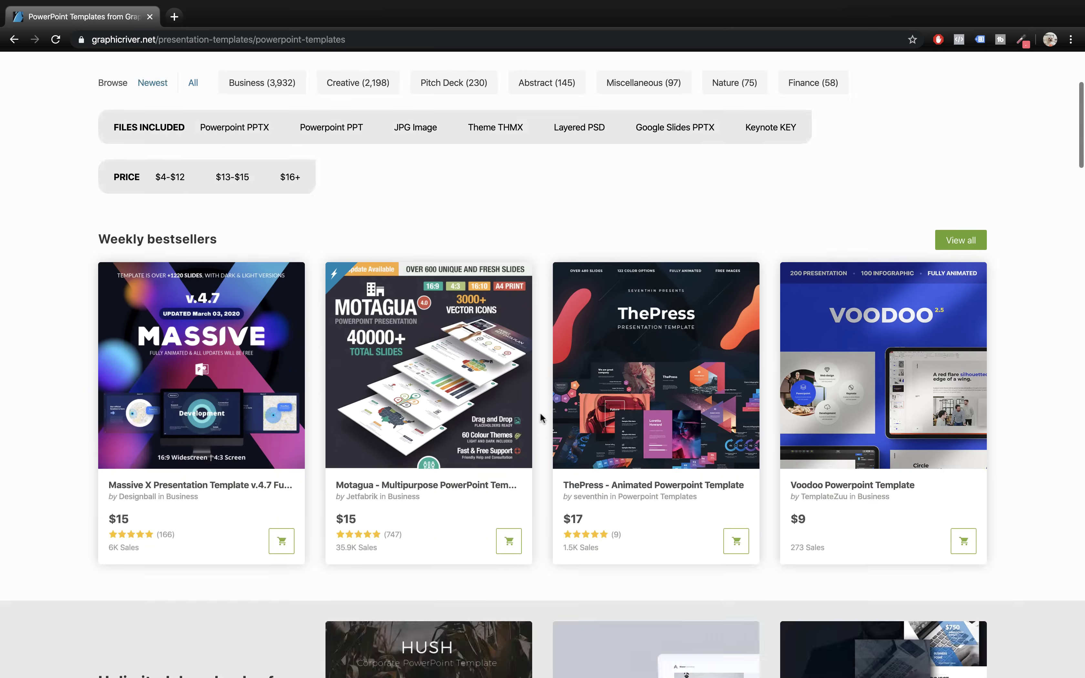
scroll(540, 412, up, 10)
click(161, 76)
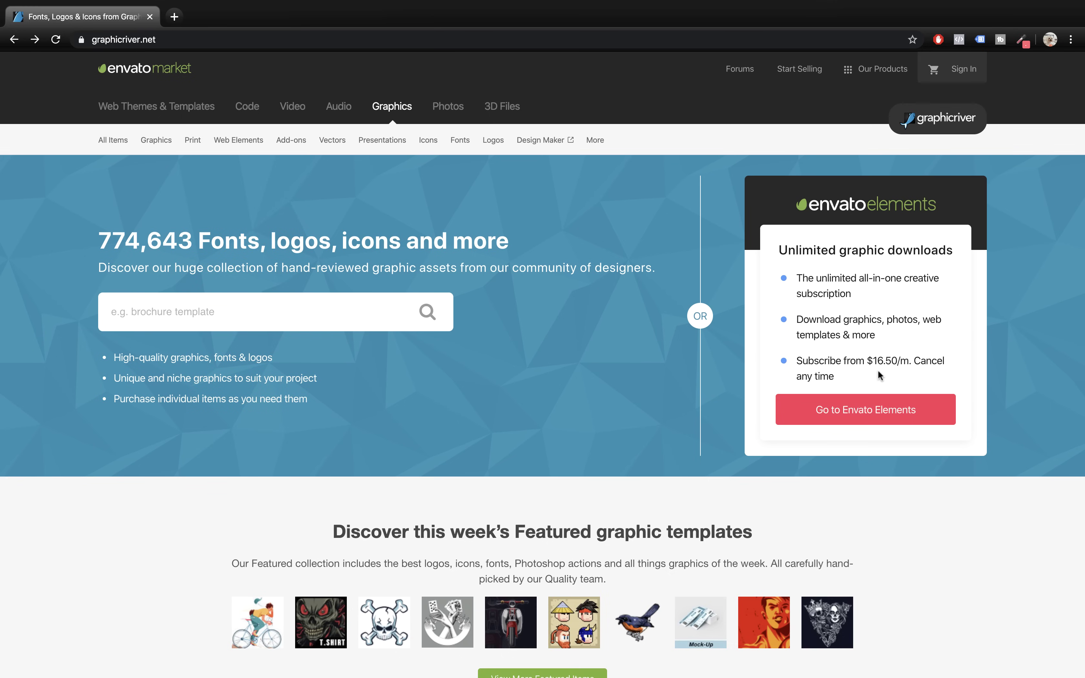
click(862, 411)
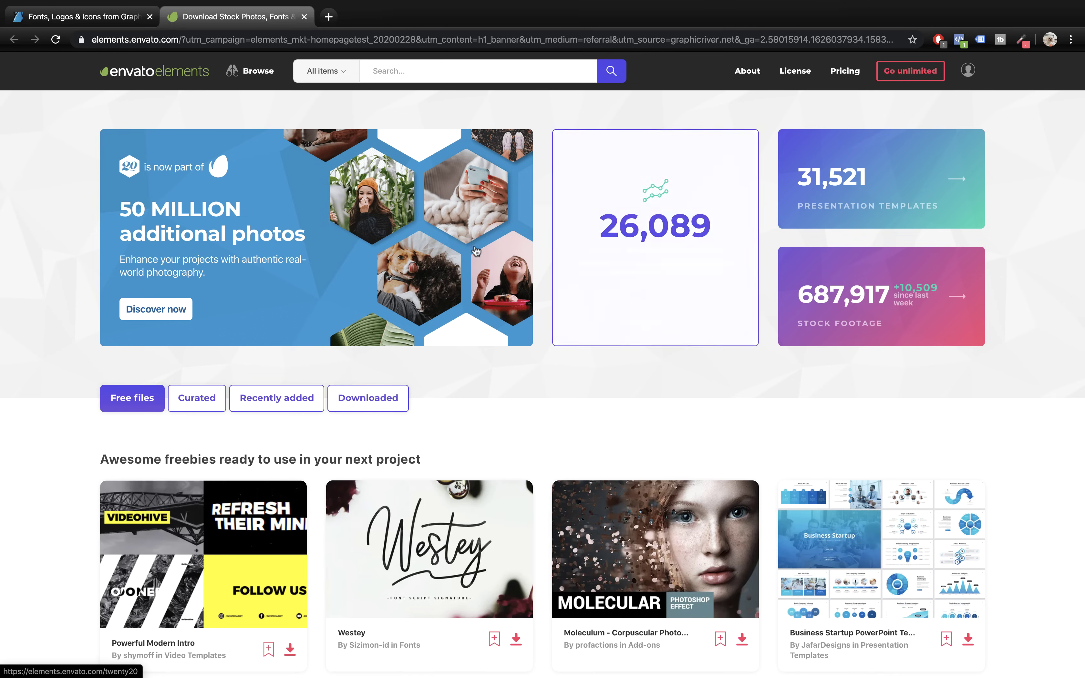
Step: Scroll through the 31,521 Presentation Templates on Envato Elements, then bring up the Go unlimited pricing page
mouse_move(263, 78)
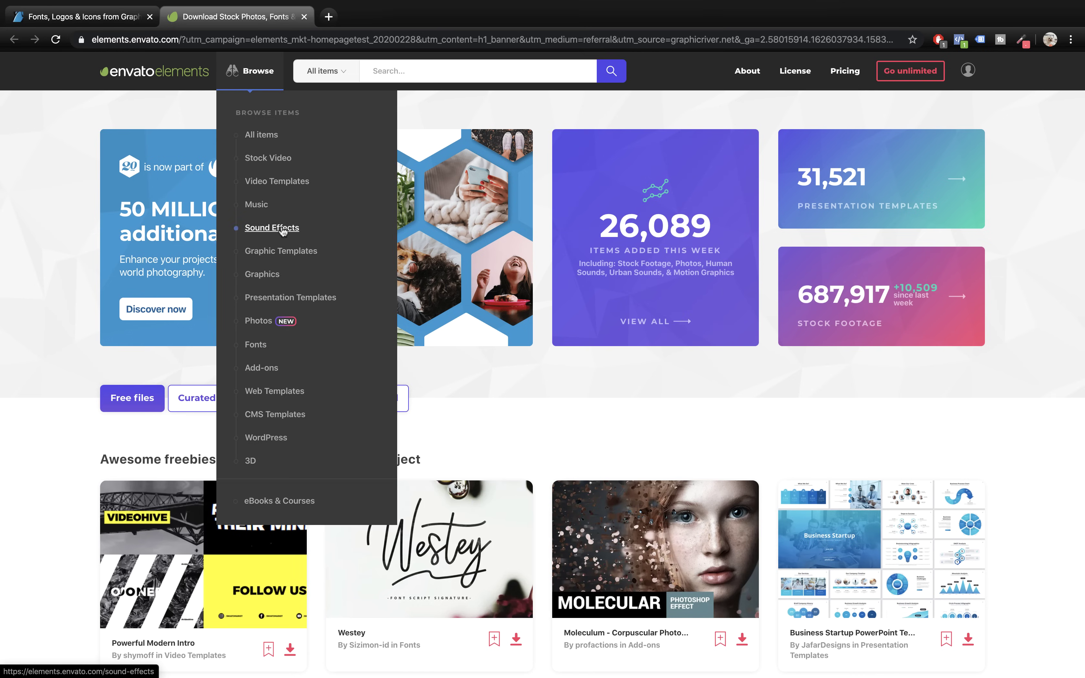
click(309, 298)
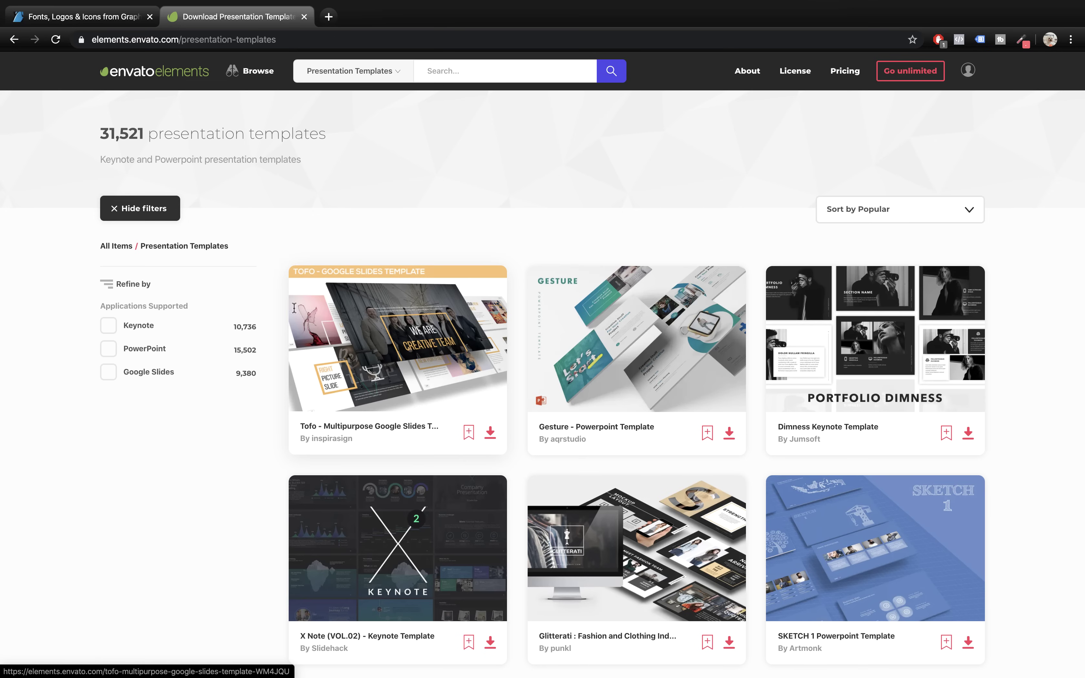
scroll(219, 461, down, 9)
scroll(219, 457, down, 10)
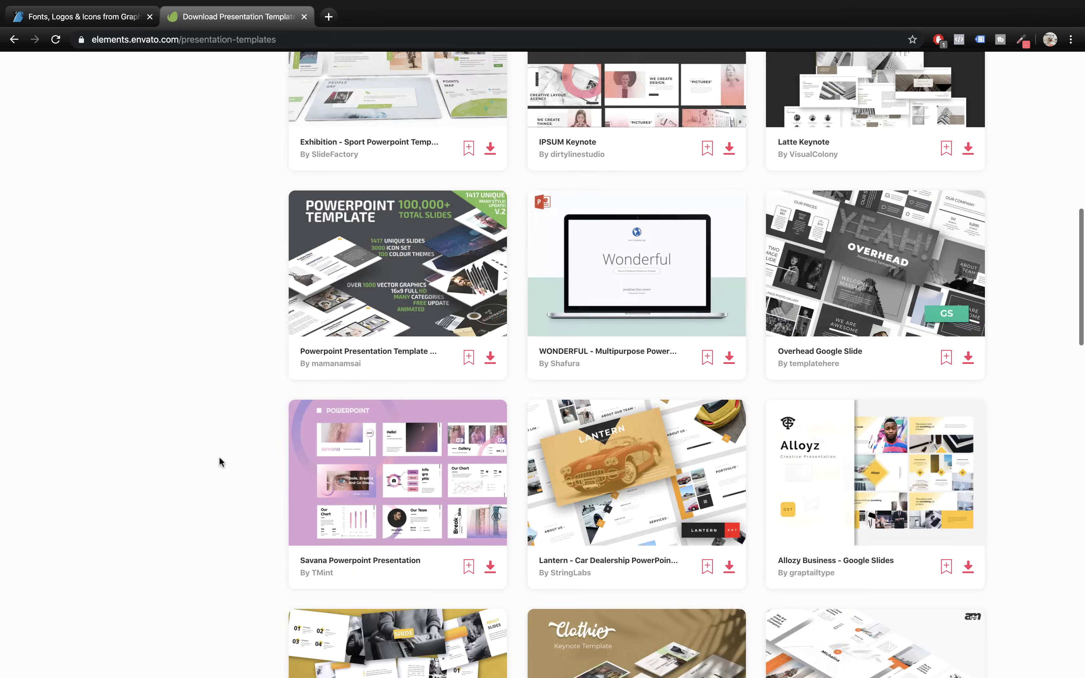
scroll(219, 456, up, 15)
scroll(219, 456, up, 4)
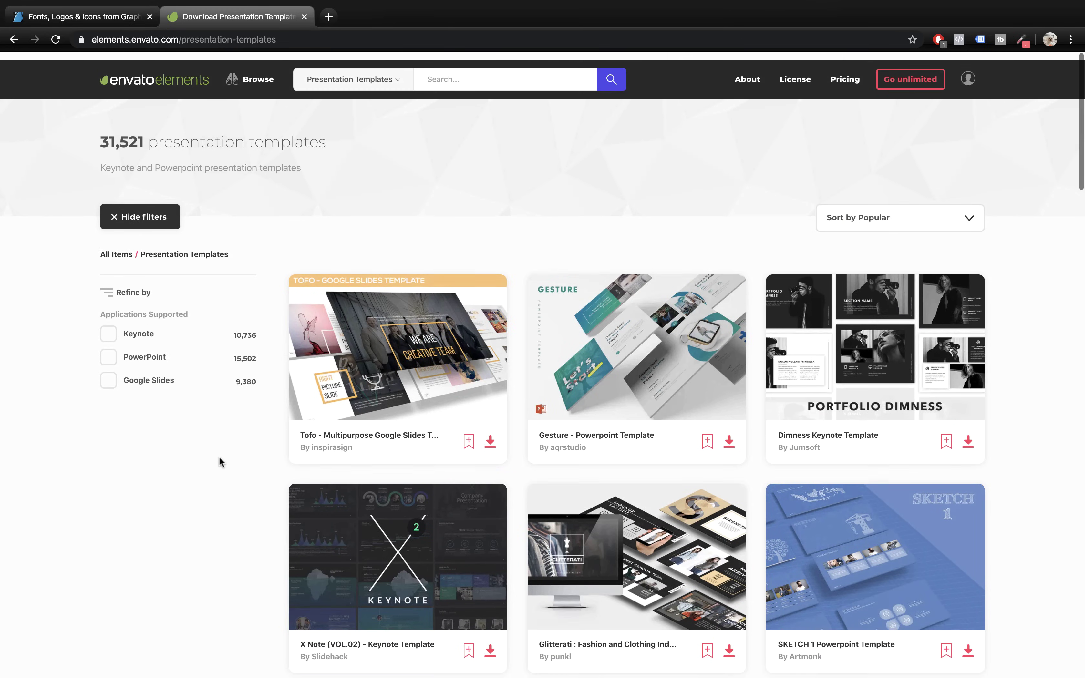
click(897, 76)
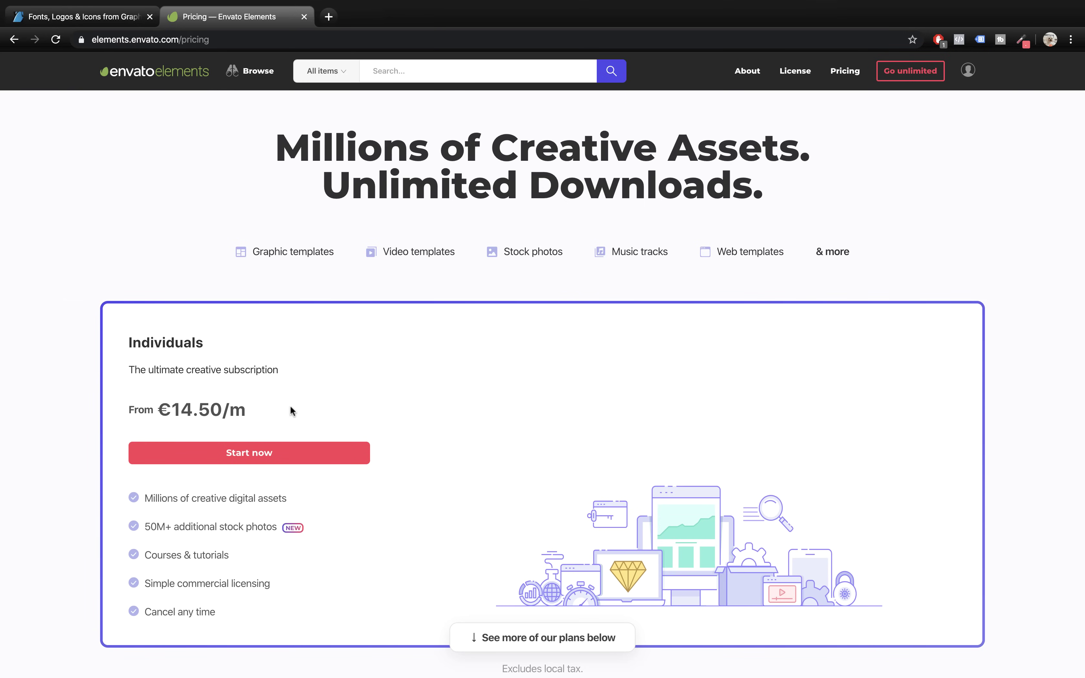
Step: Order the yearly Envato Elements plan (€210.54/year) with PayPal, agreeing to the License Terms
click(264, 453)
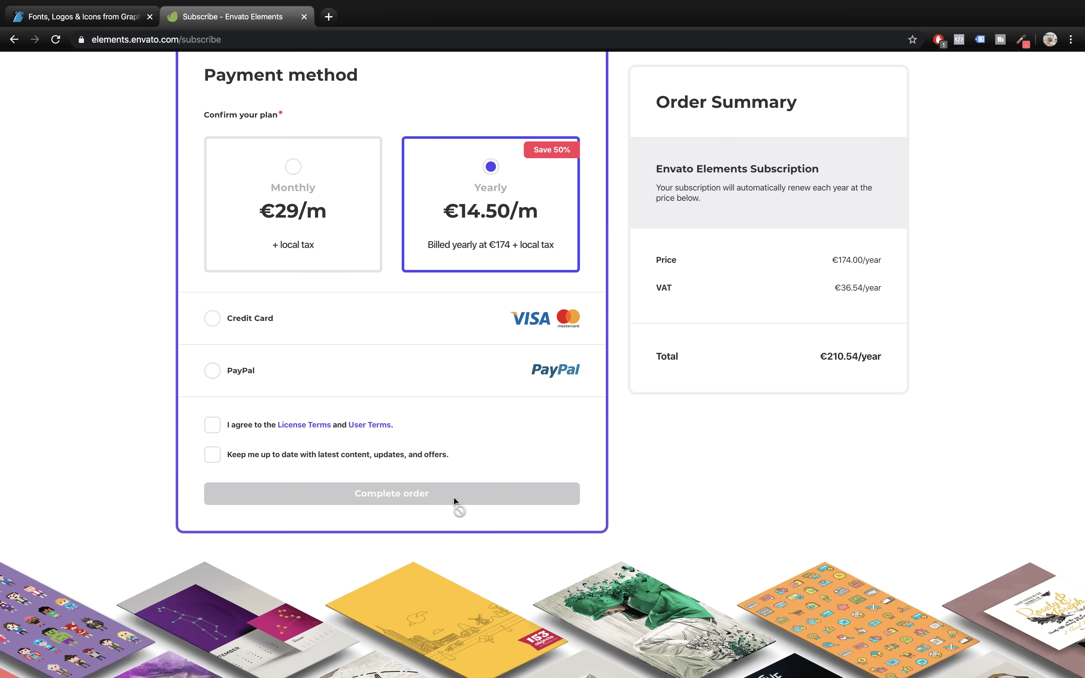
click(213, 371)
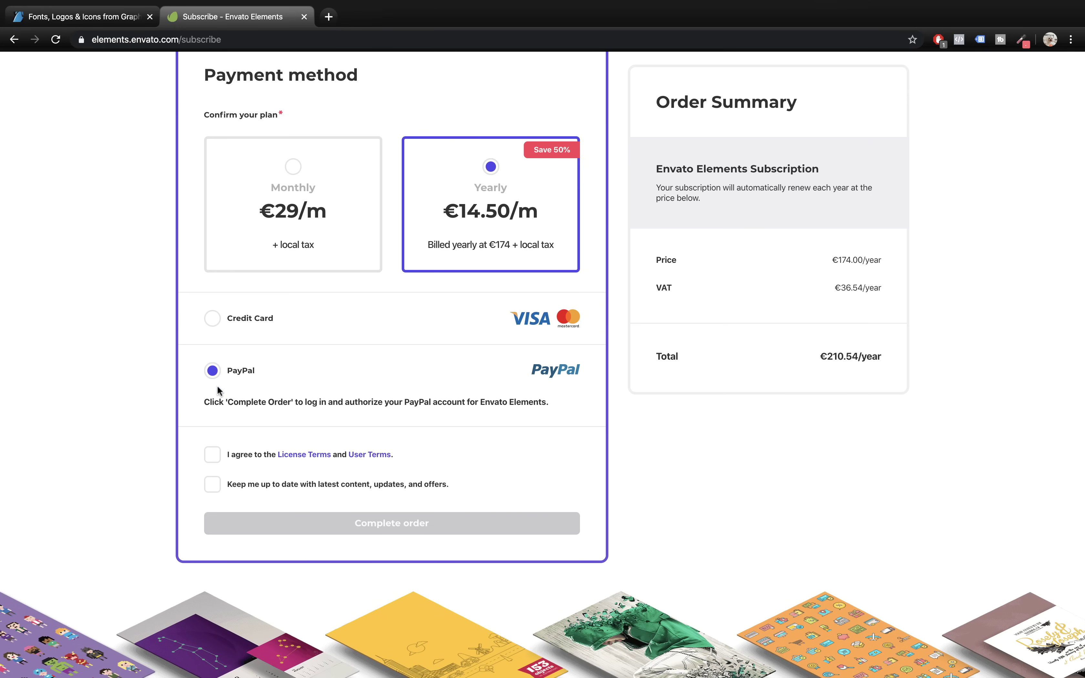
click(214, 458)
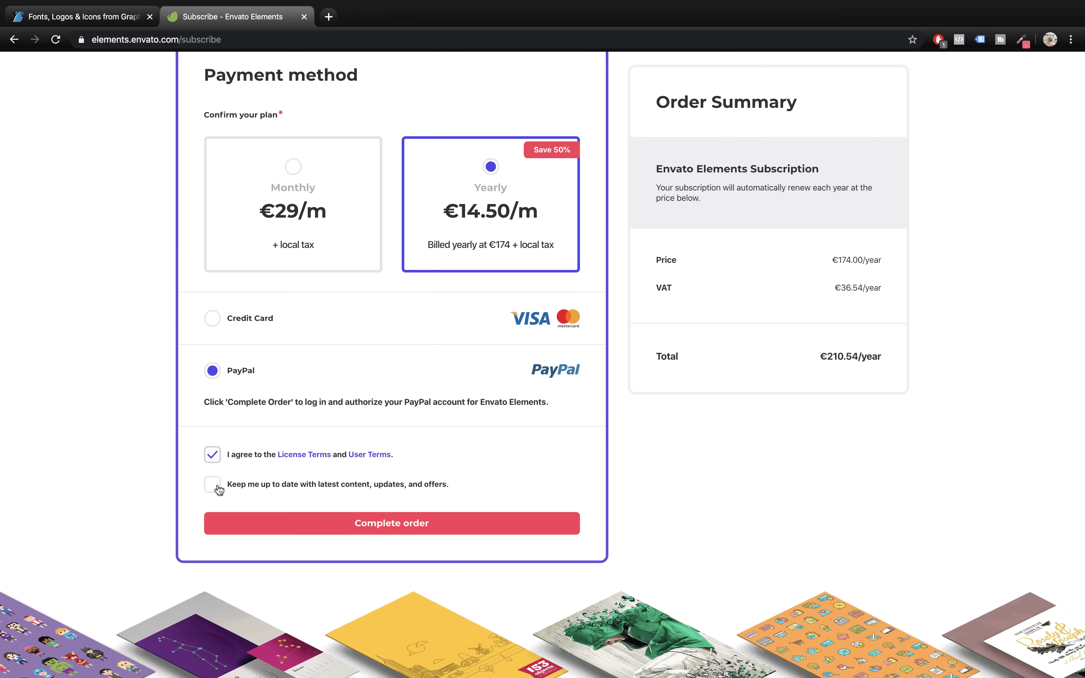
click(418, 528)
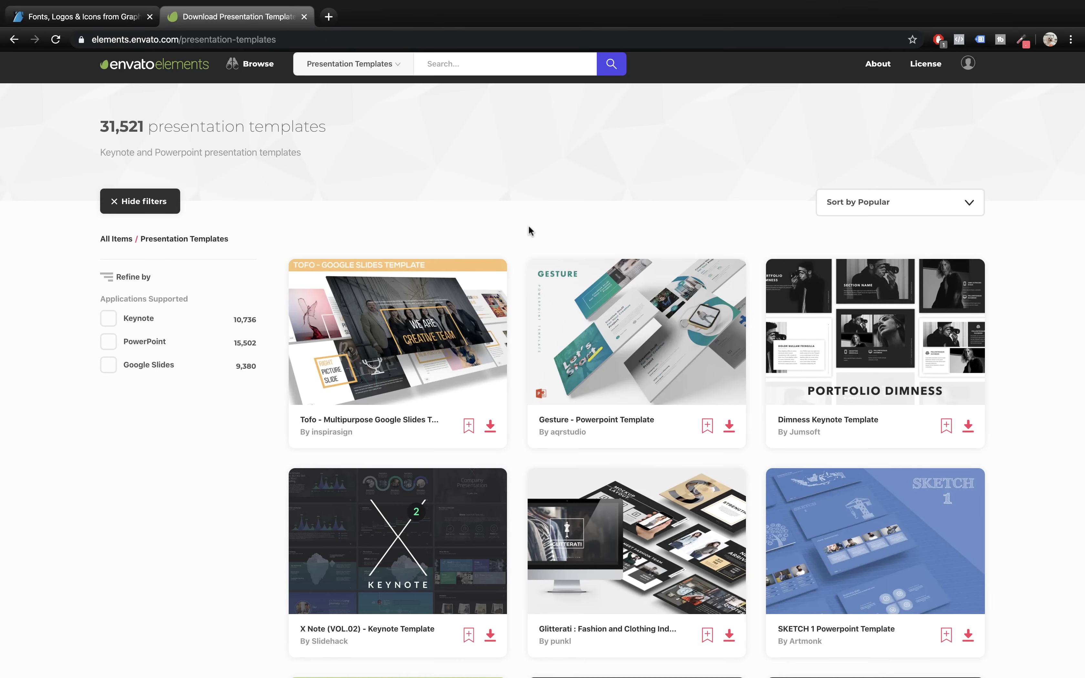
Step: Tick PowerPoint under Applications Supported so 15,502 presentation templates remain
scroll(292, 180, up, 1)
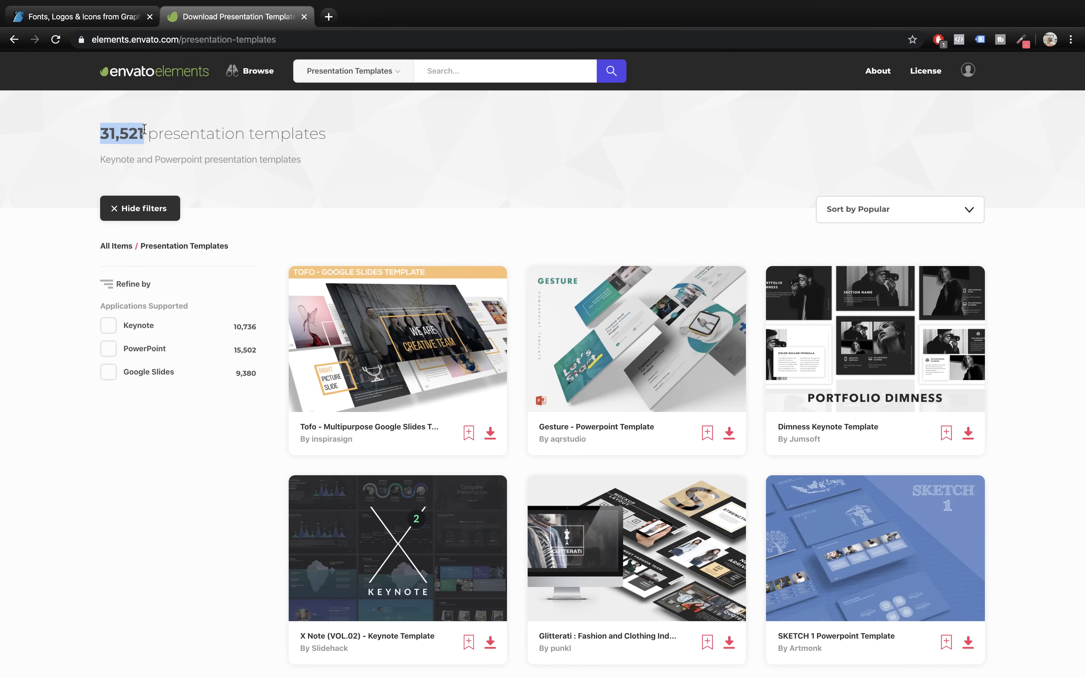
click(385, 172)
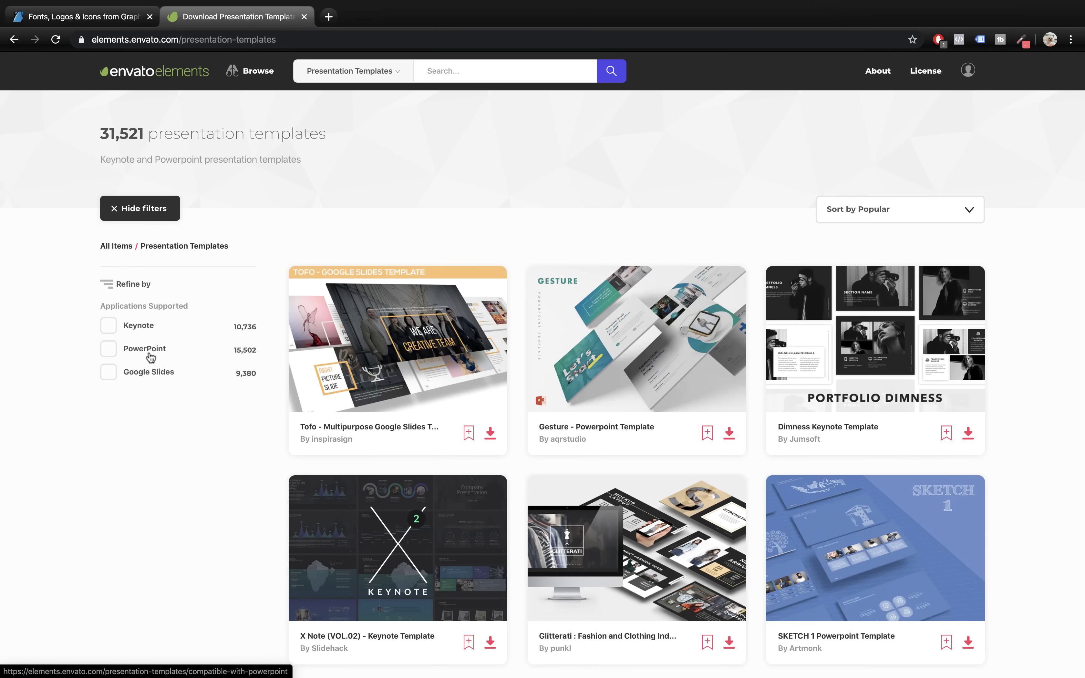
click(110, 355)
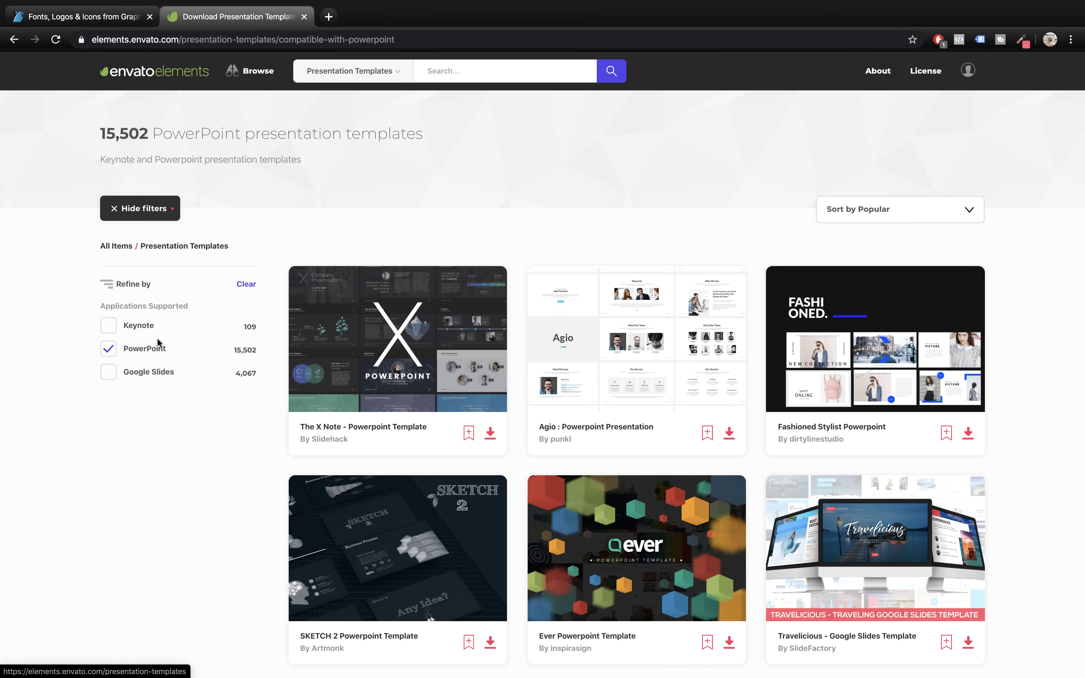
scroll(444, 383, down, 5)
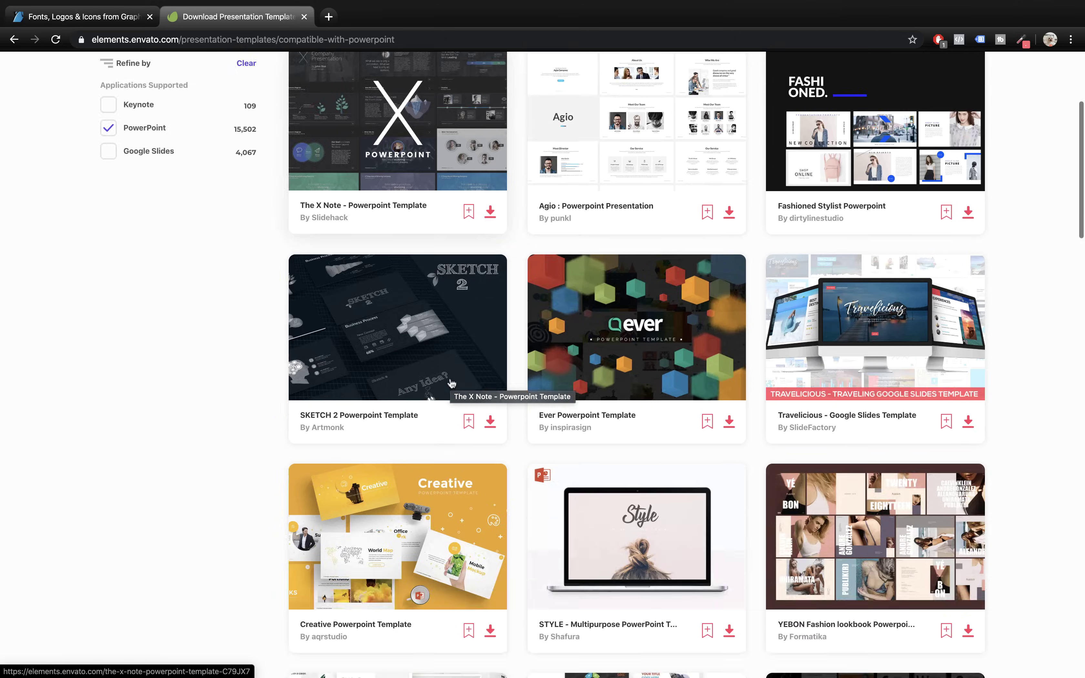
scroll(444, 382, up, 5)
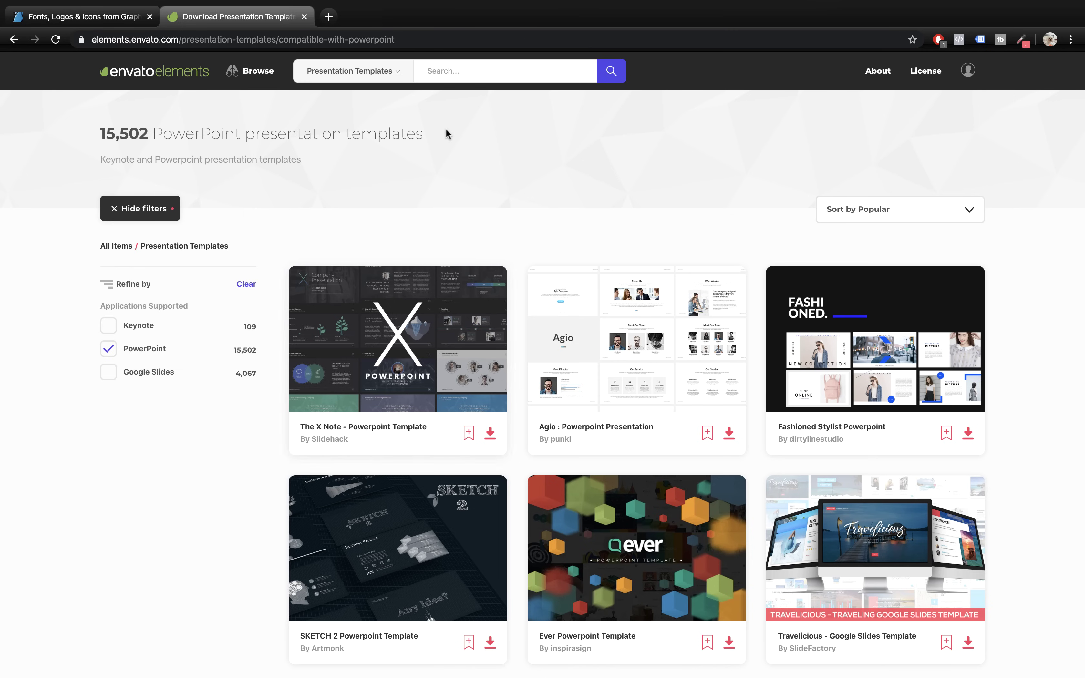
Step: Search the templates for 'x note' and open the X Note (VOL.02) template page
click(456, 70)
text(x note)
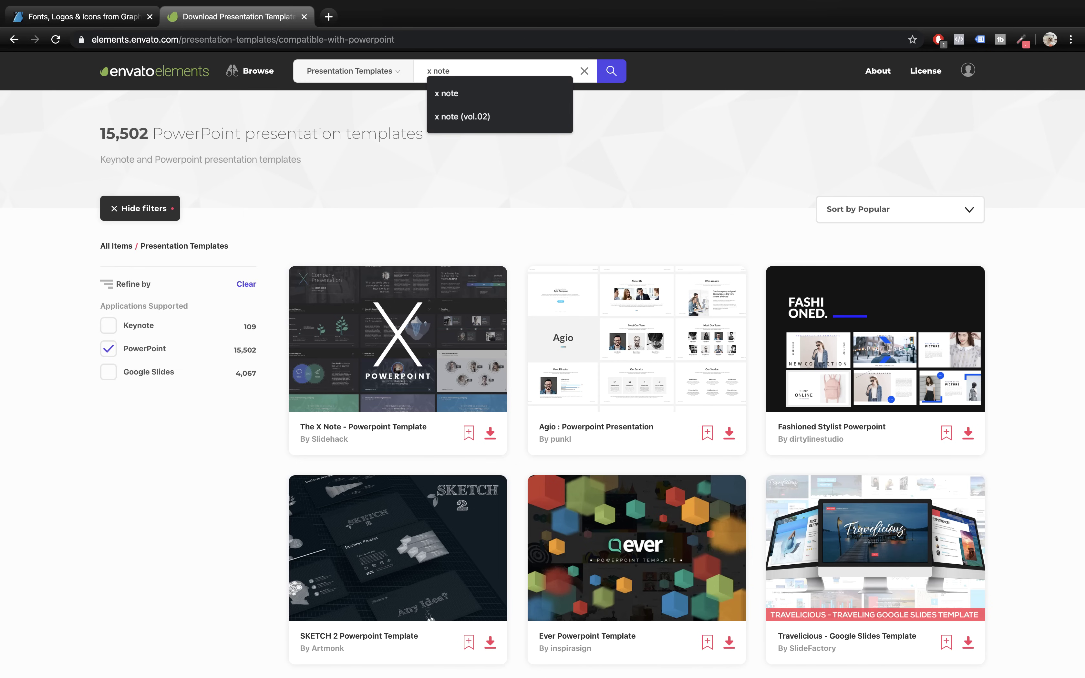
key(Return)
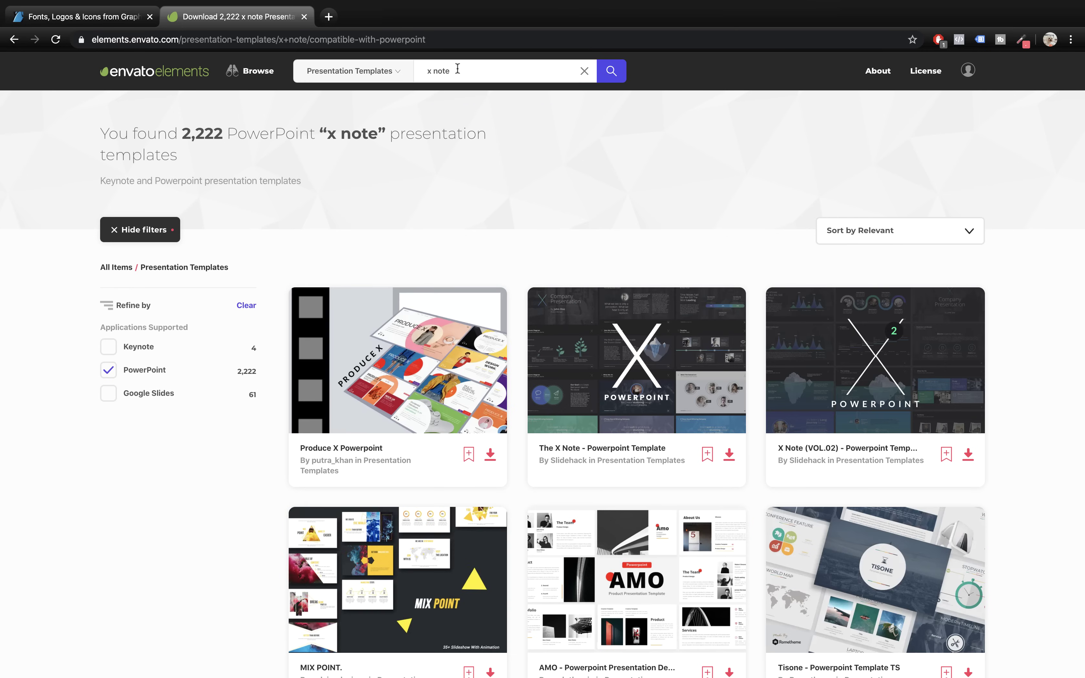
scroll(633, 256, down, 1)
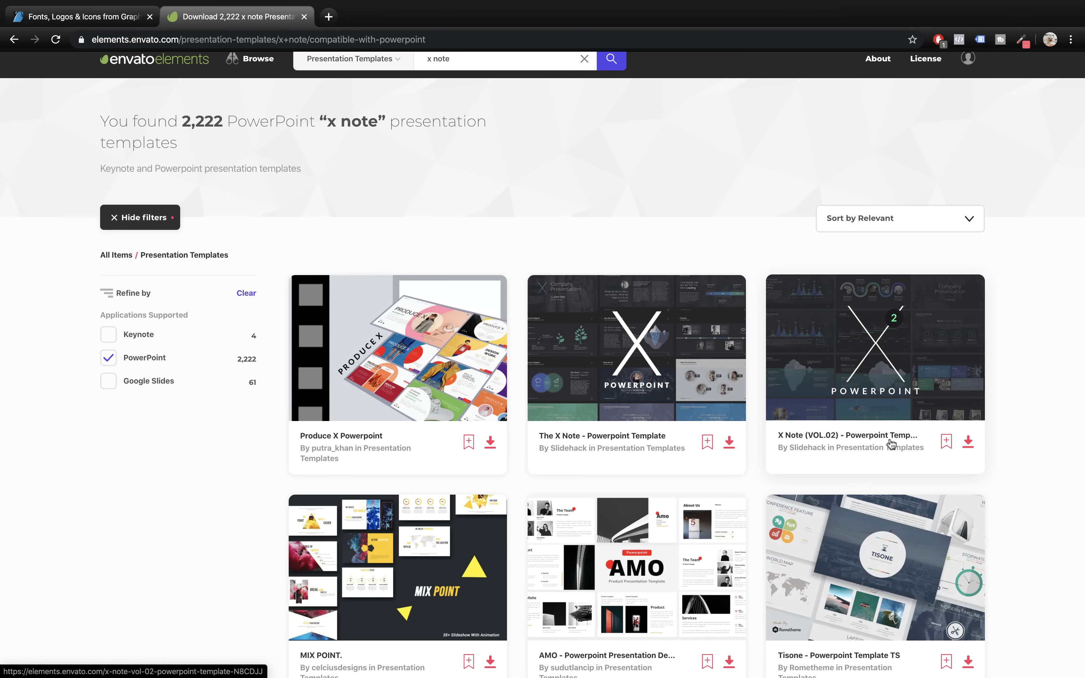
click(821, 344)
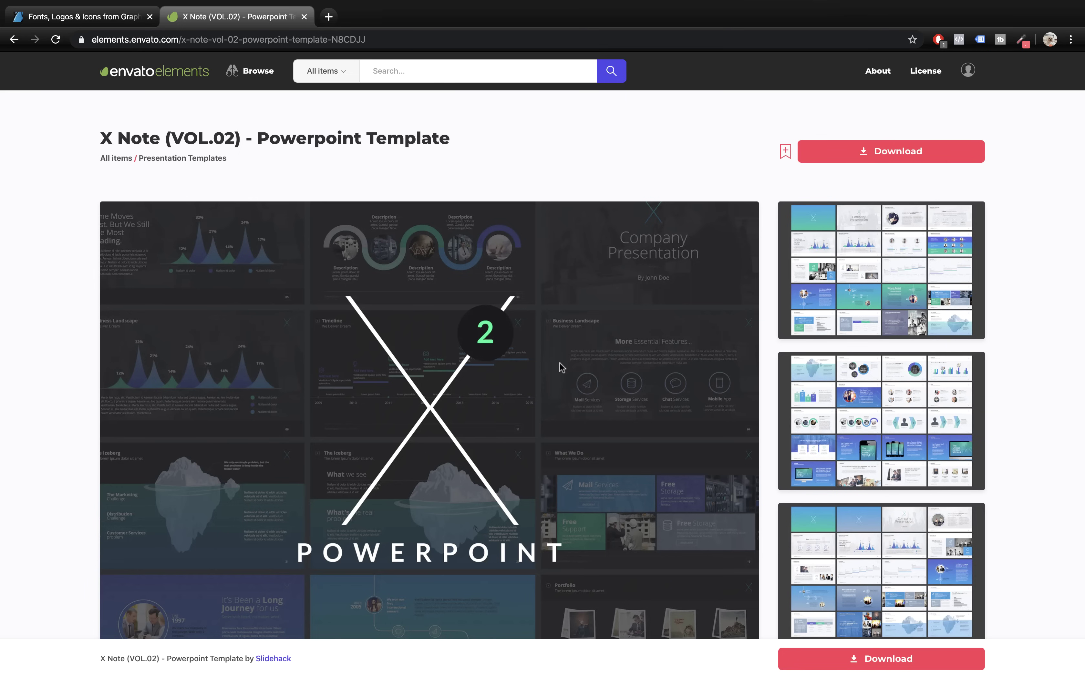
scroll(93, 335, down, 15)
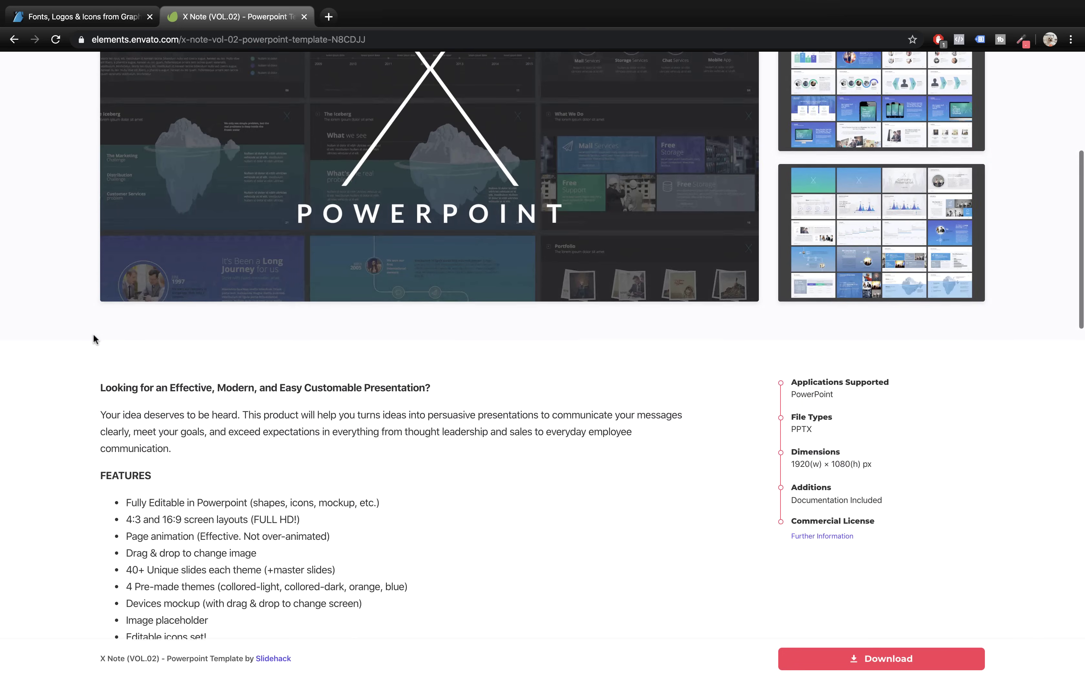
scroll(91, 334, up, 15)
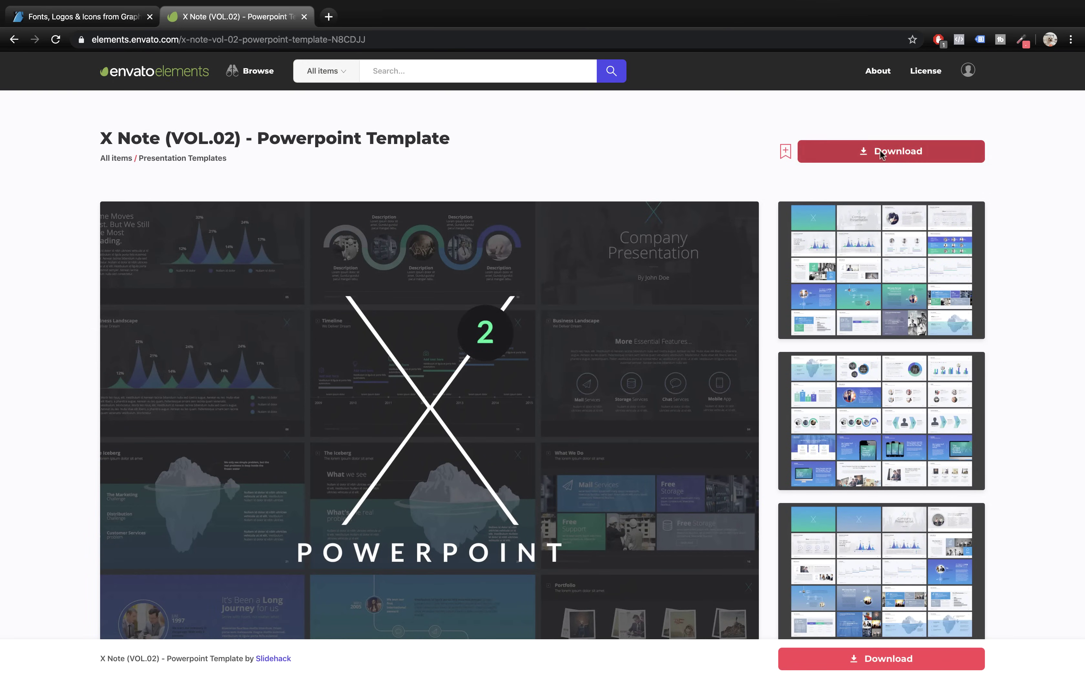
Step: Download X Note (VOL.02) as a zip, adding it to the One Skill project
click(881, 155)
click(426, 322)
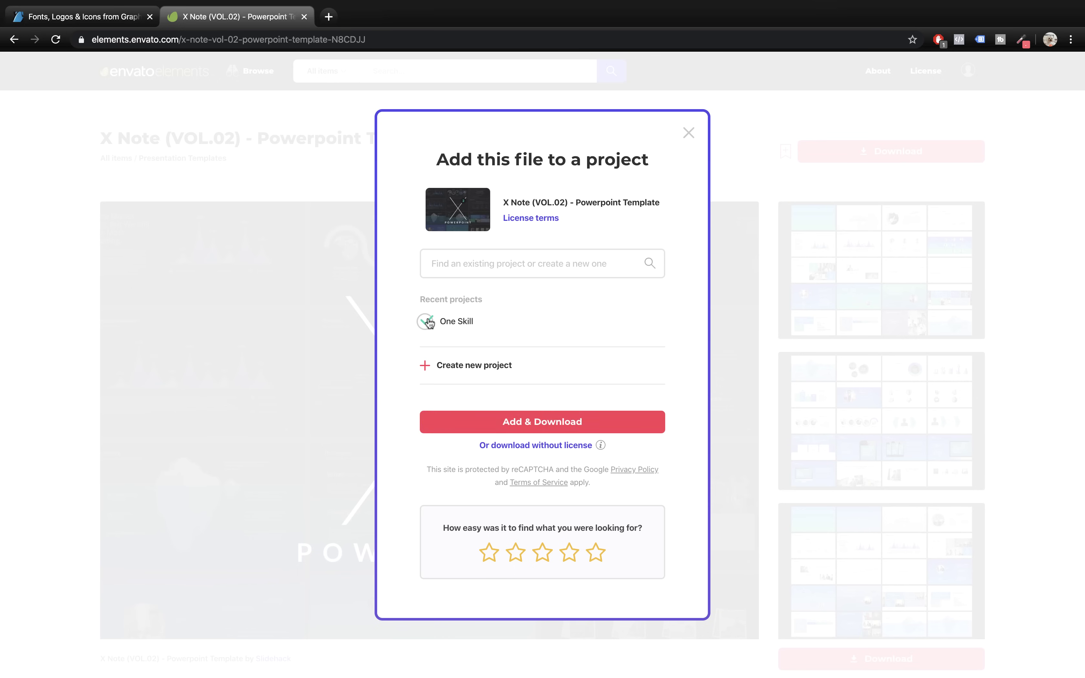
click(535, 424)
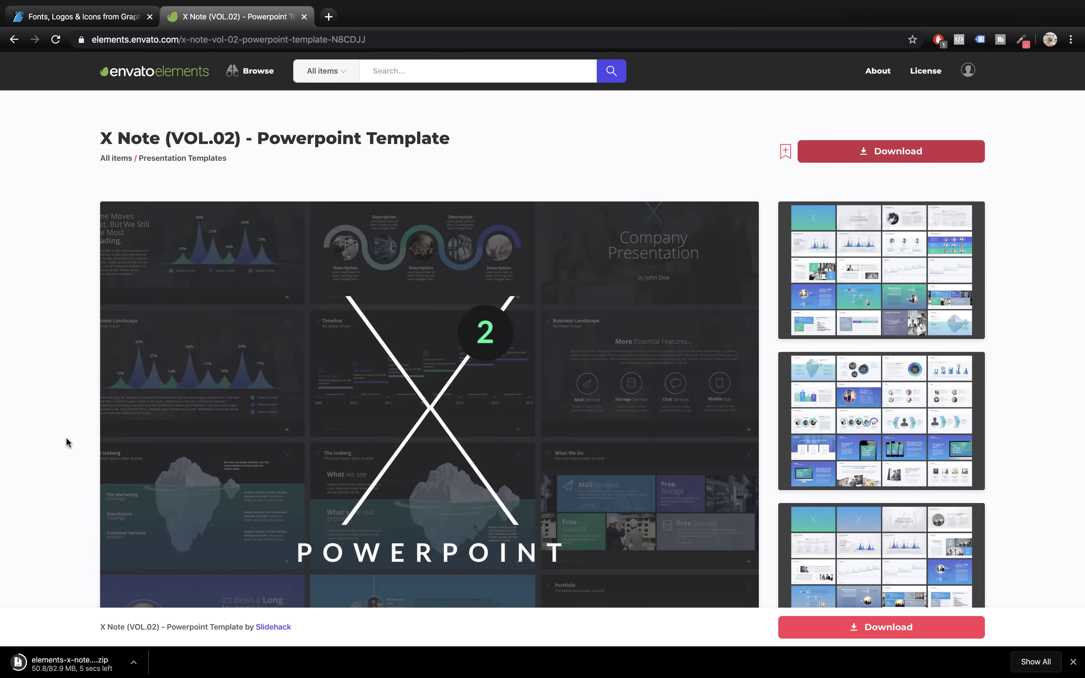
scroll(67, 443, down, 1)
right_click(78, 663)
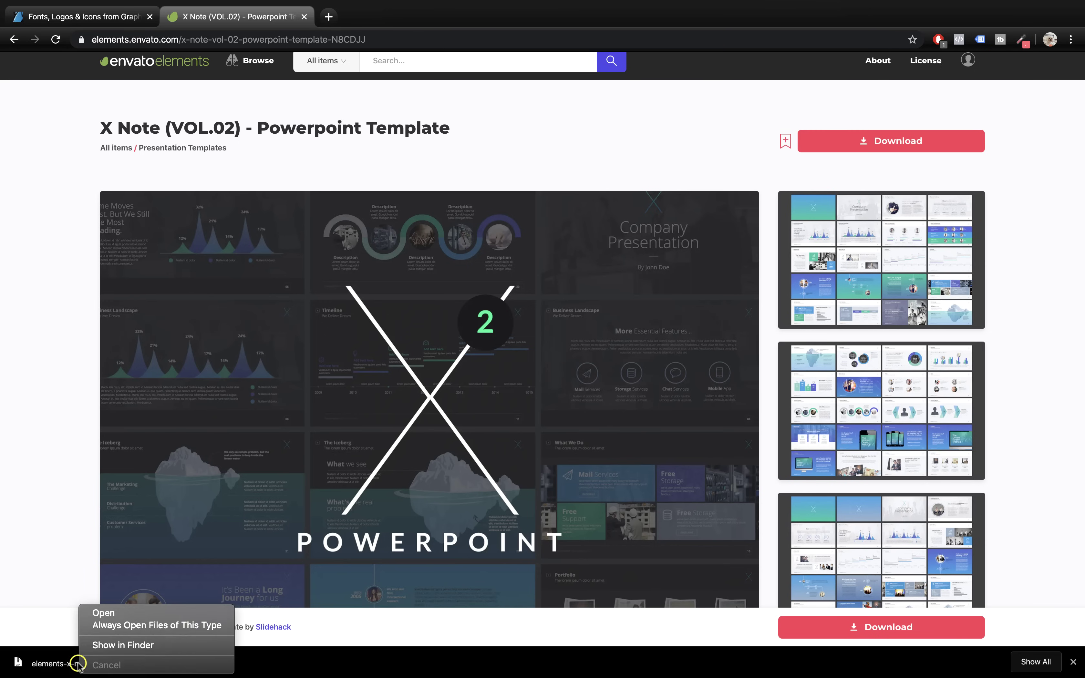
Step: Unzip the downloaded x_note2_ppt archive in Finder and expand its wide_screen folder
click(115, 645)
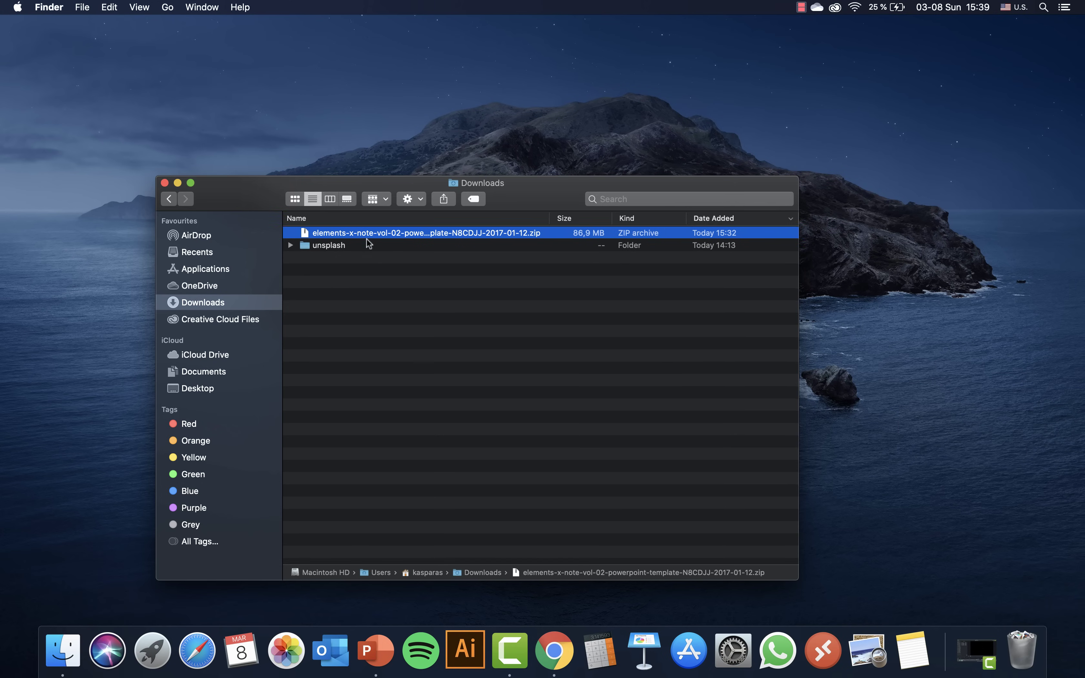
double_click(364, 234)
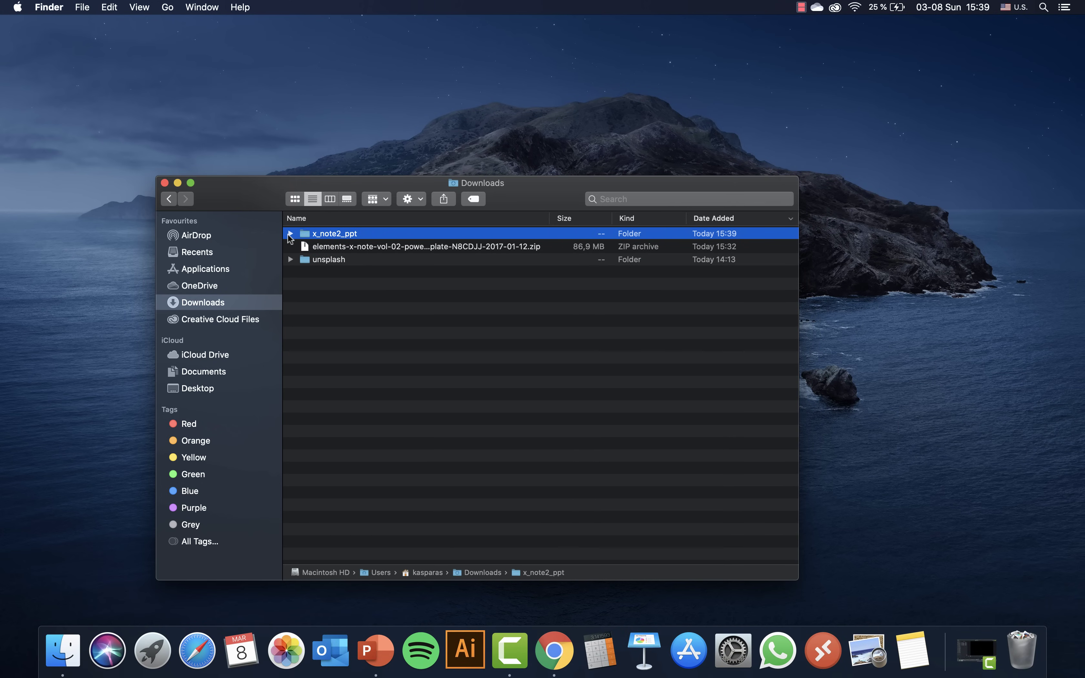
click(289, 236)
click(336, 258)
click(342, 271)
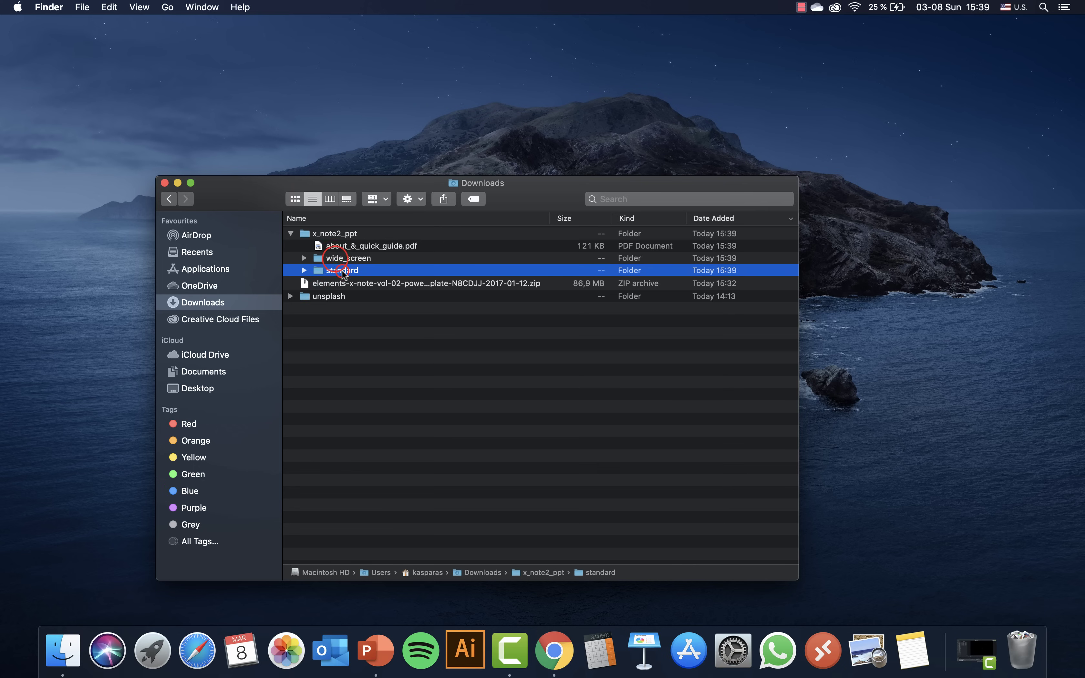
click(339, 260)
click(304, 258)
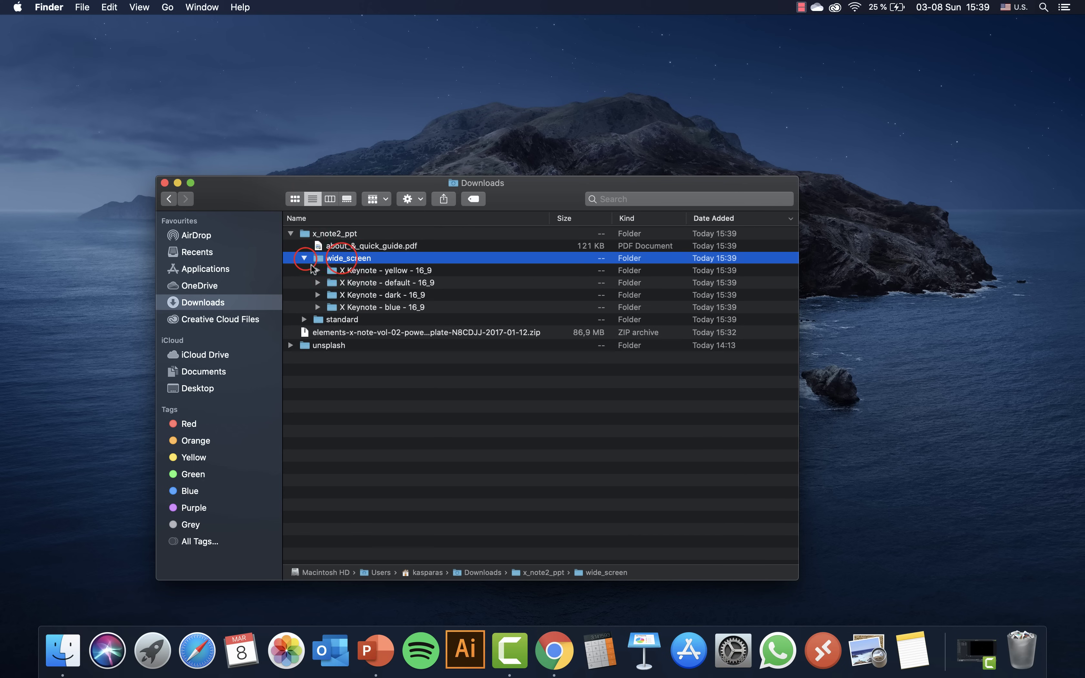
Step: Open X Keynote - dark - 16_9.pptx from the dark template folder
click(376, 271)
click(376, 283)
click(376, 294)
click(377, 307)
click(377, 295)
click(317, 295)
click(369, 319)
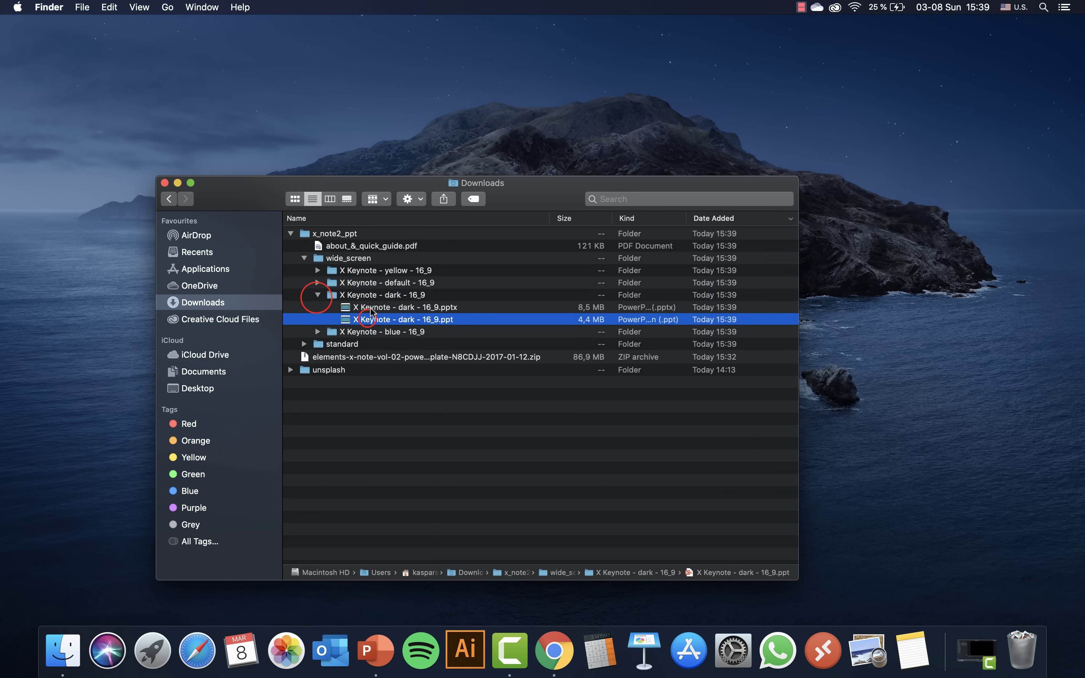
double_click(372, 309)
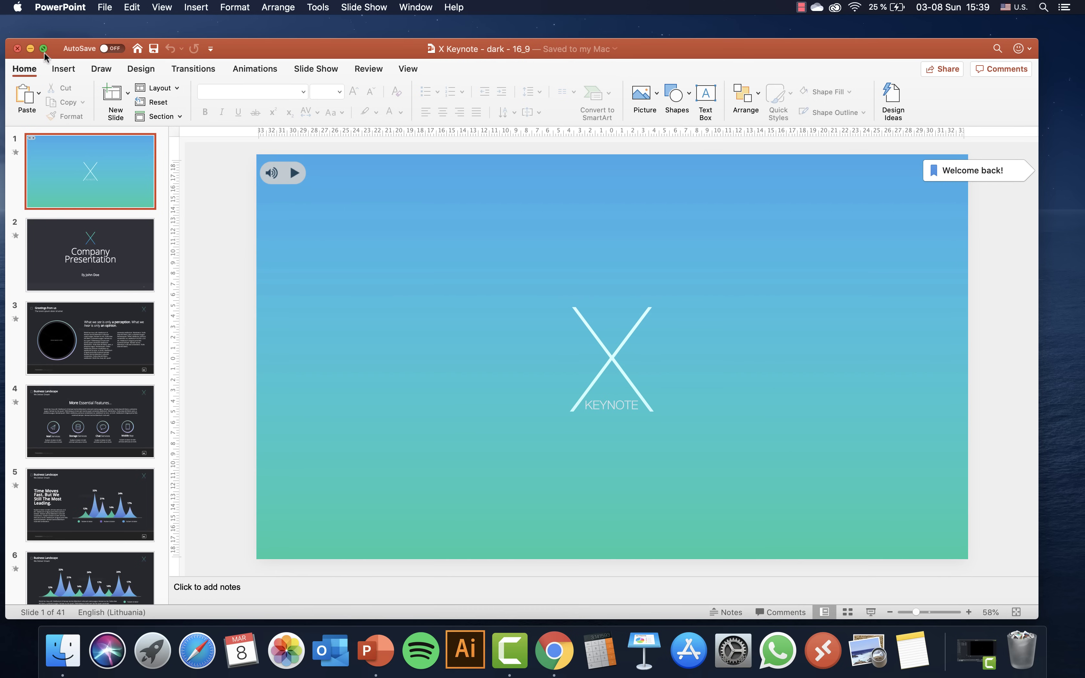
Step: Make the window full screen and play the slide show from slide 1 through slide 8, then exit
click(43, 48)
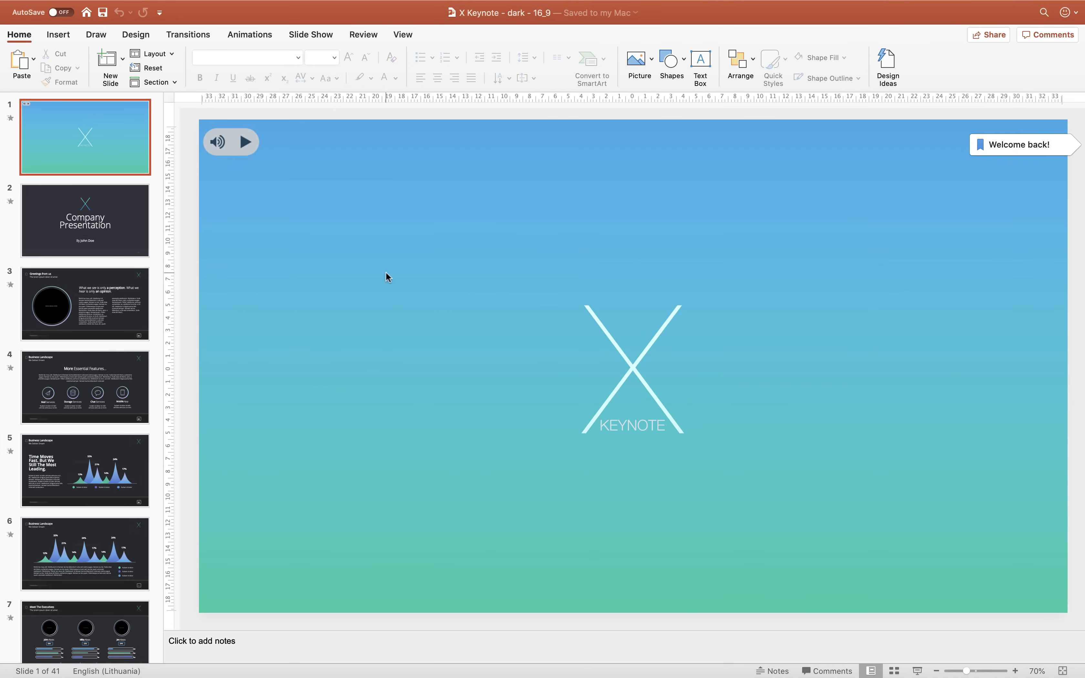
click(917, 670)
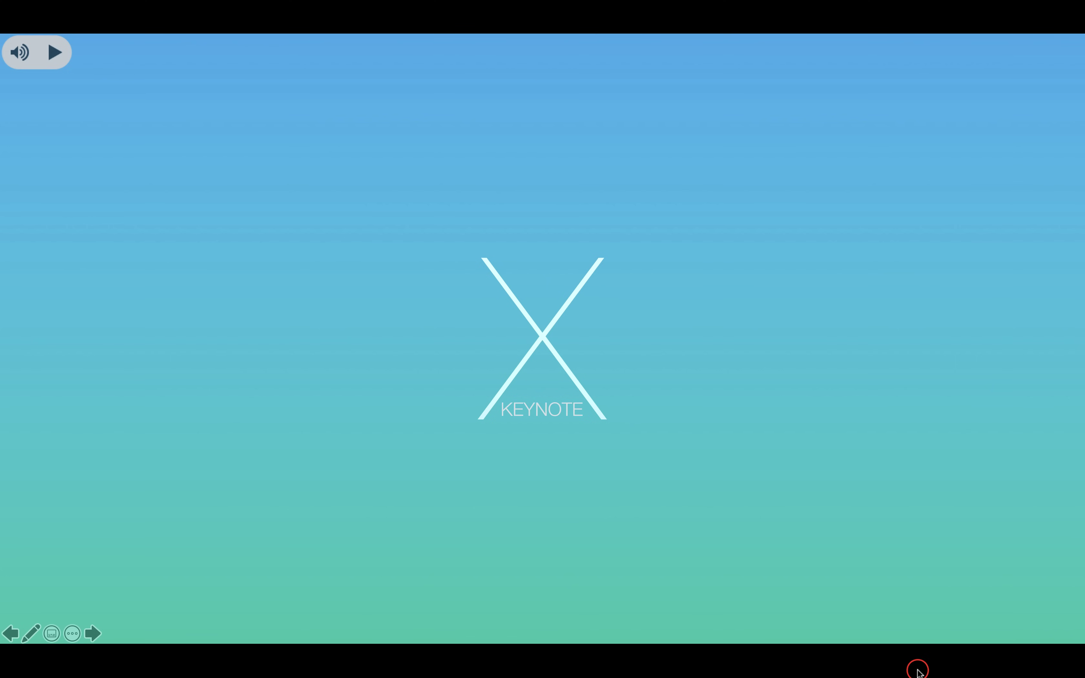
click(917, 672)
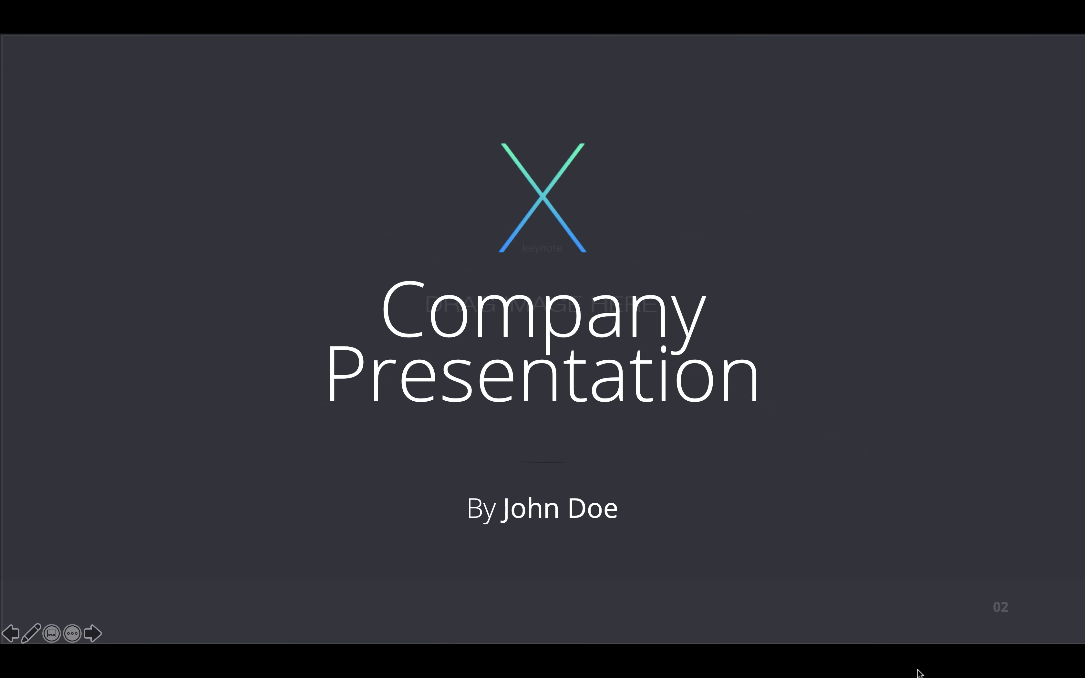
click(918, 673)
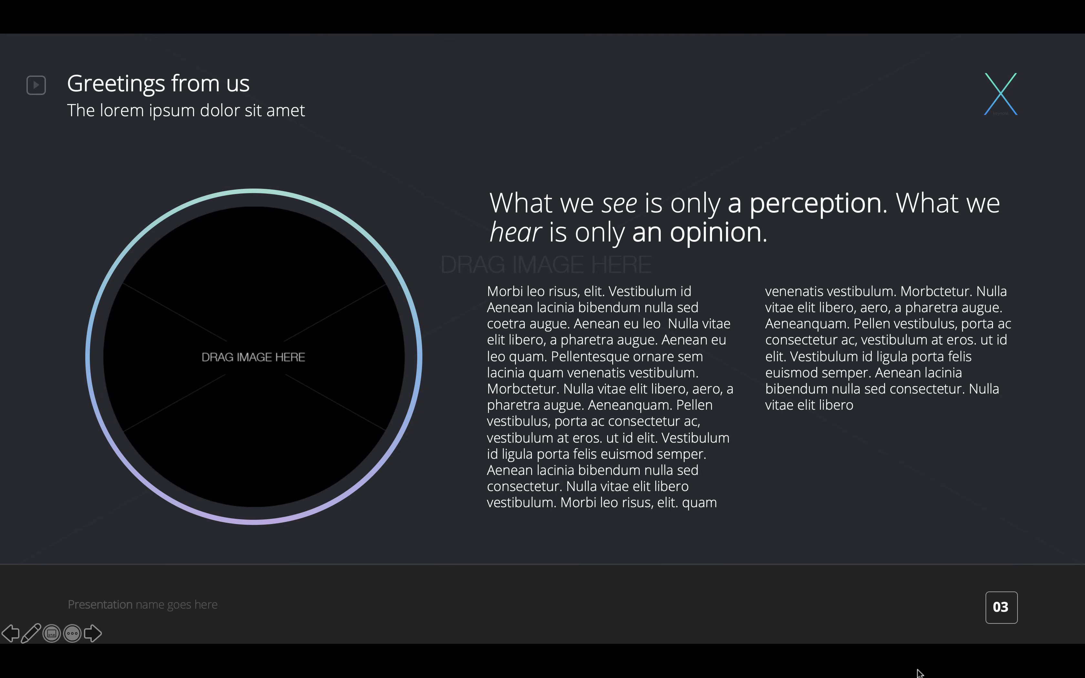
click(917, 673)
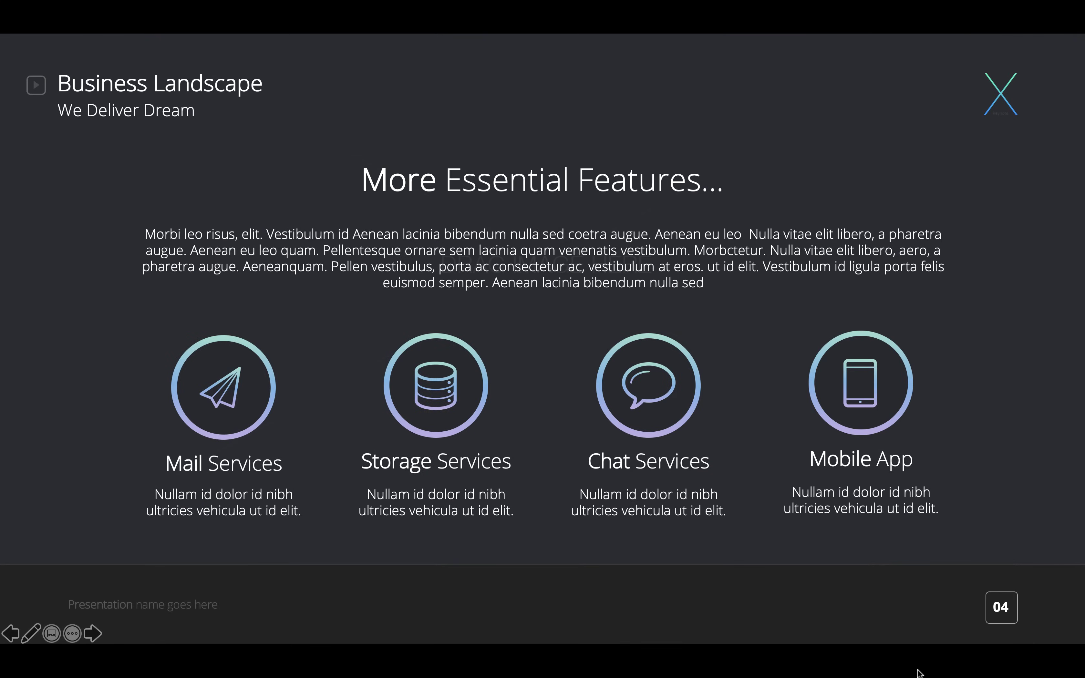
click(917, 673)
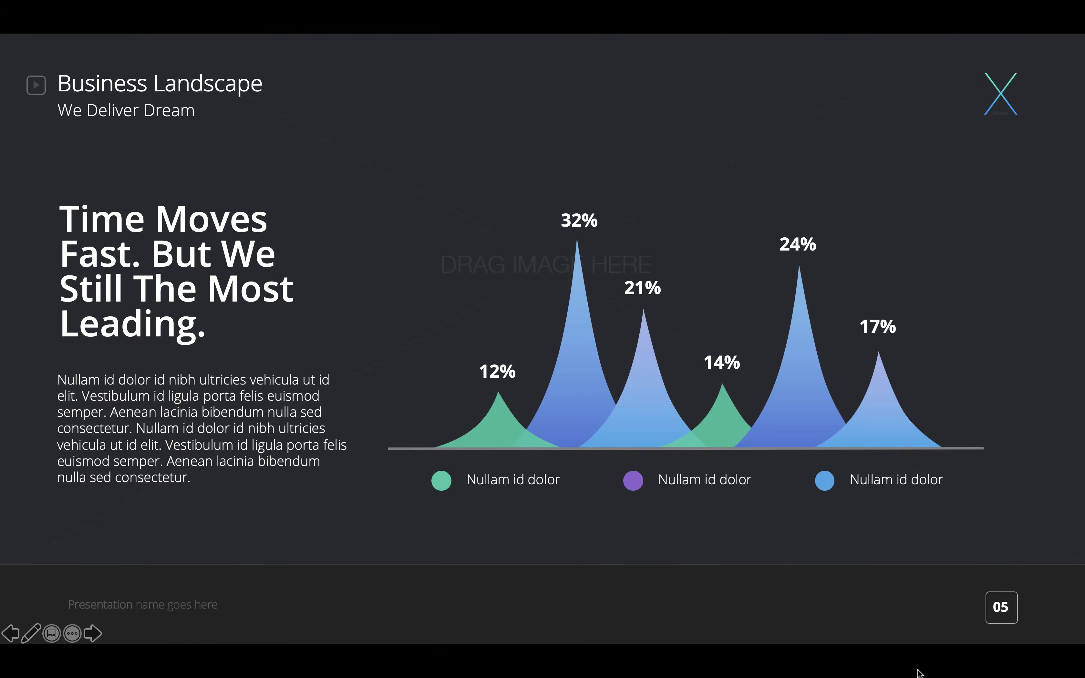
click(918, 673)
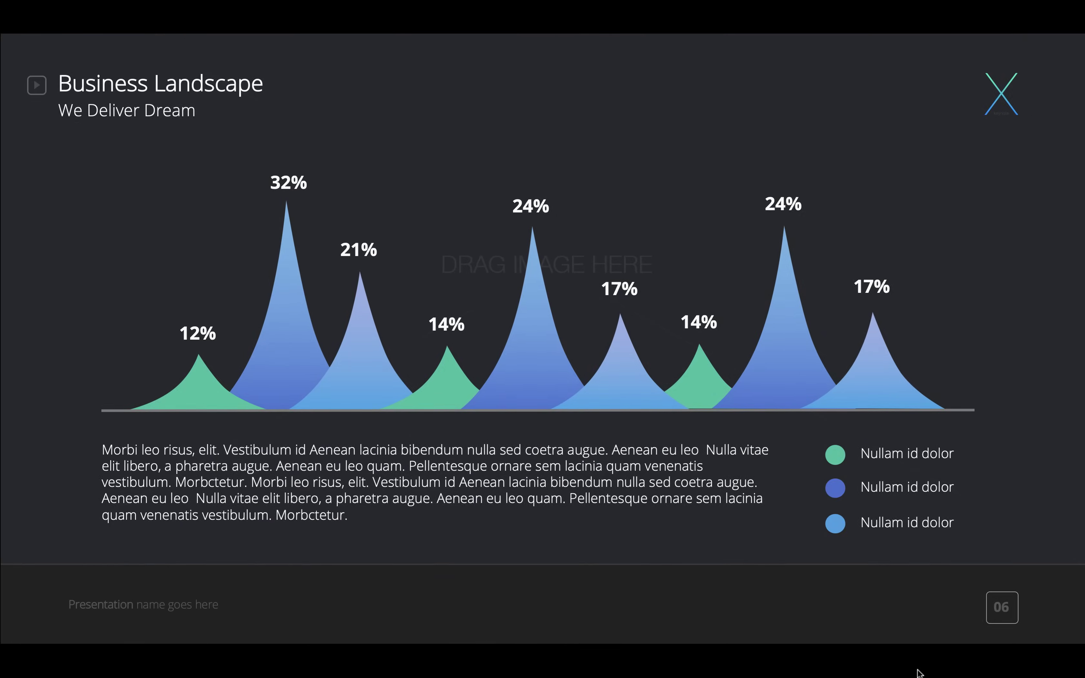
click(917, 673)
click(917, 673)
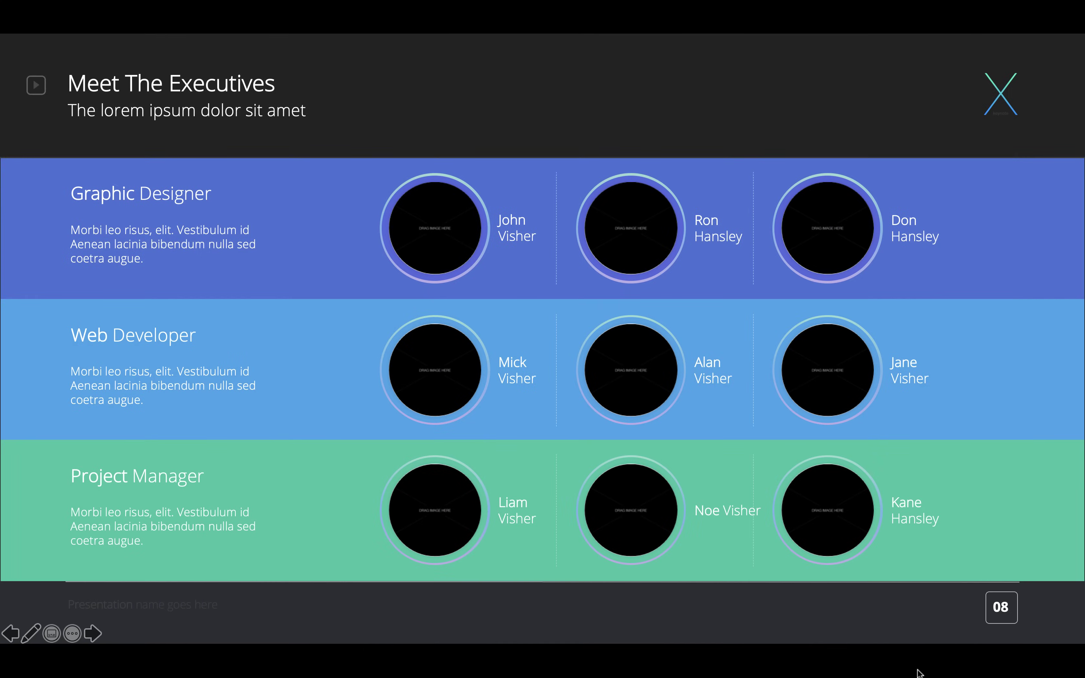
key(Escape)
Step: Switch to Slide Sorter to see all 41 slides as thumbnails
click(402, 35)
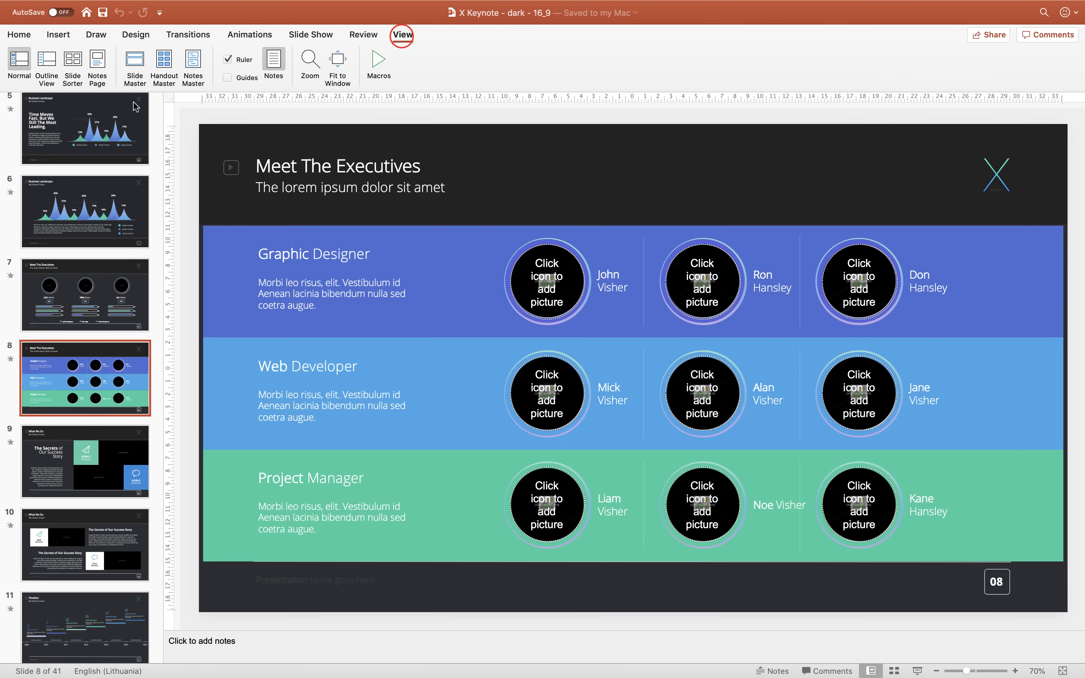
click(69, 62)
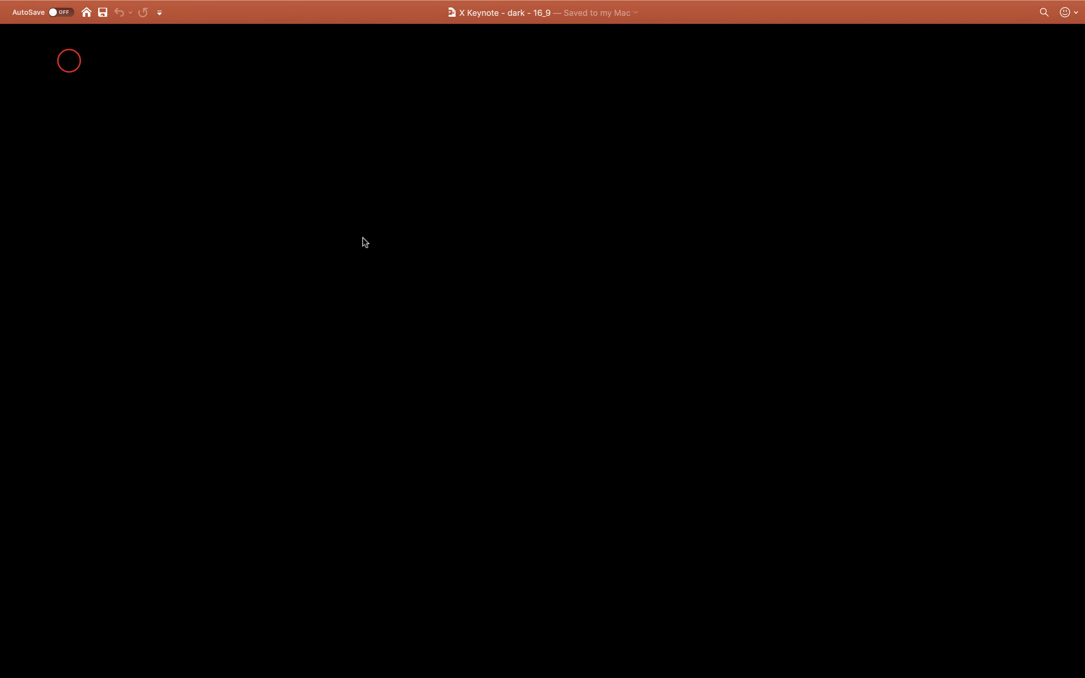
scroll(506, 325, down, 15)
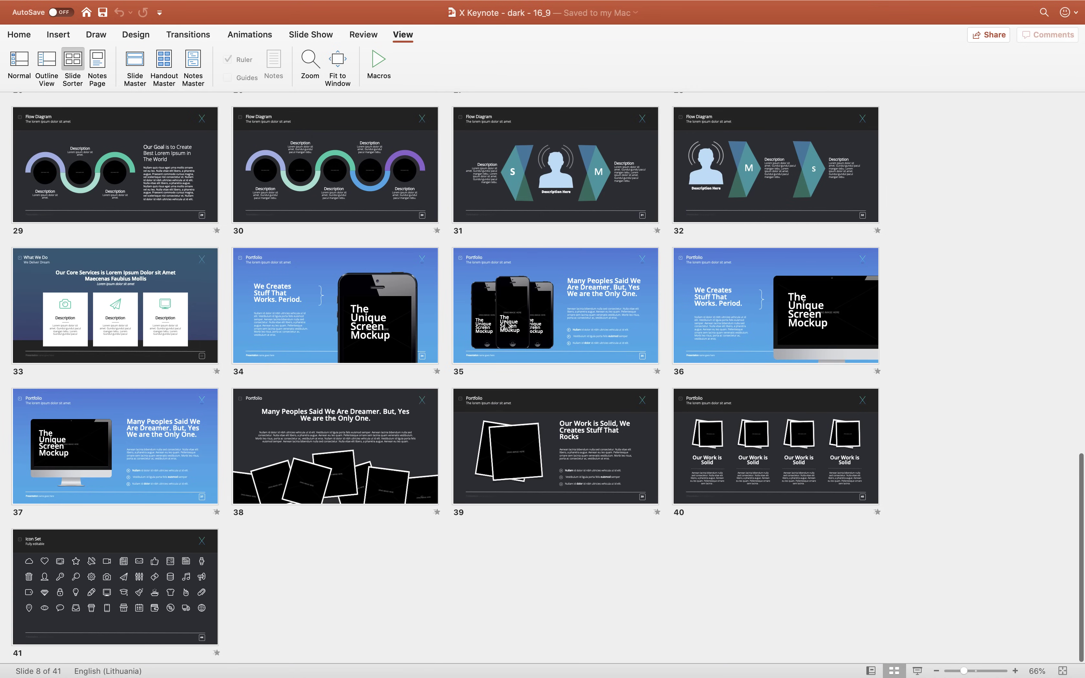
Step: Select slides 41, 40, 34 and 35 in Slide Sorter
click(187, 578)
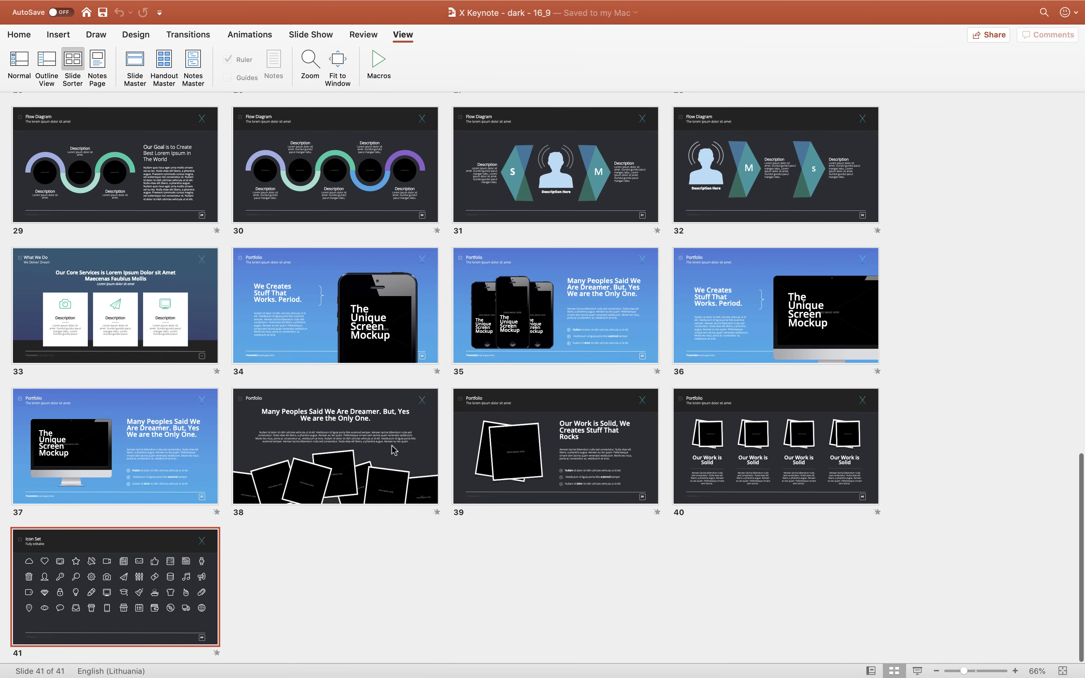
click(747, 445)
click(381, 315)
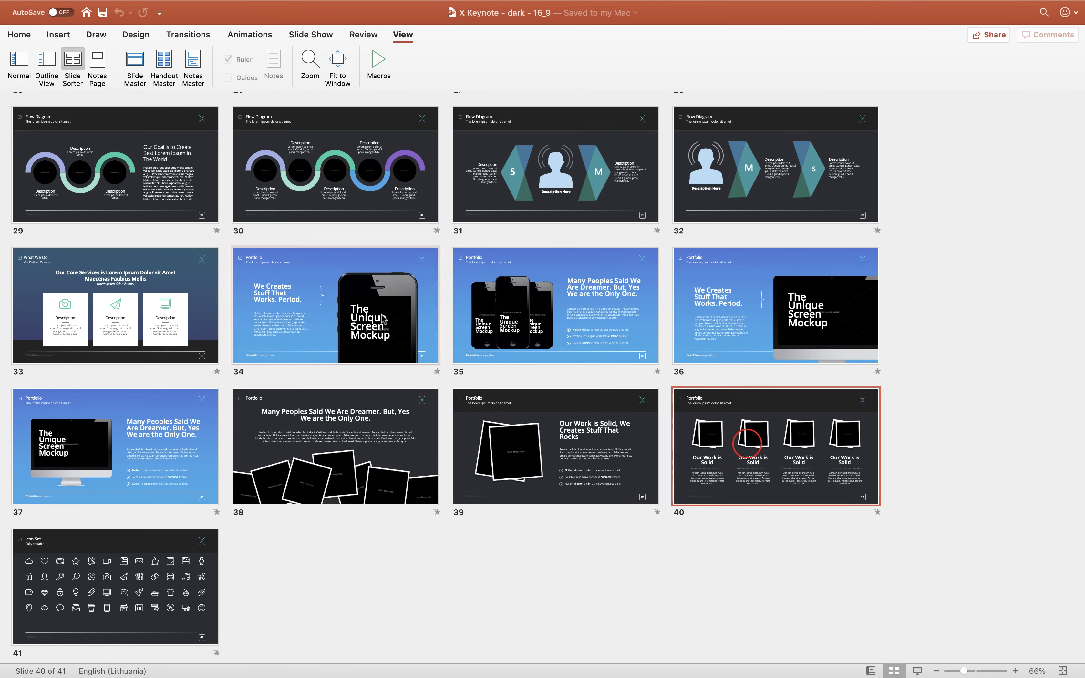
click(528, 326)
scroll(493, 341, up, 18)
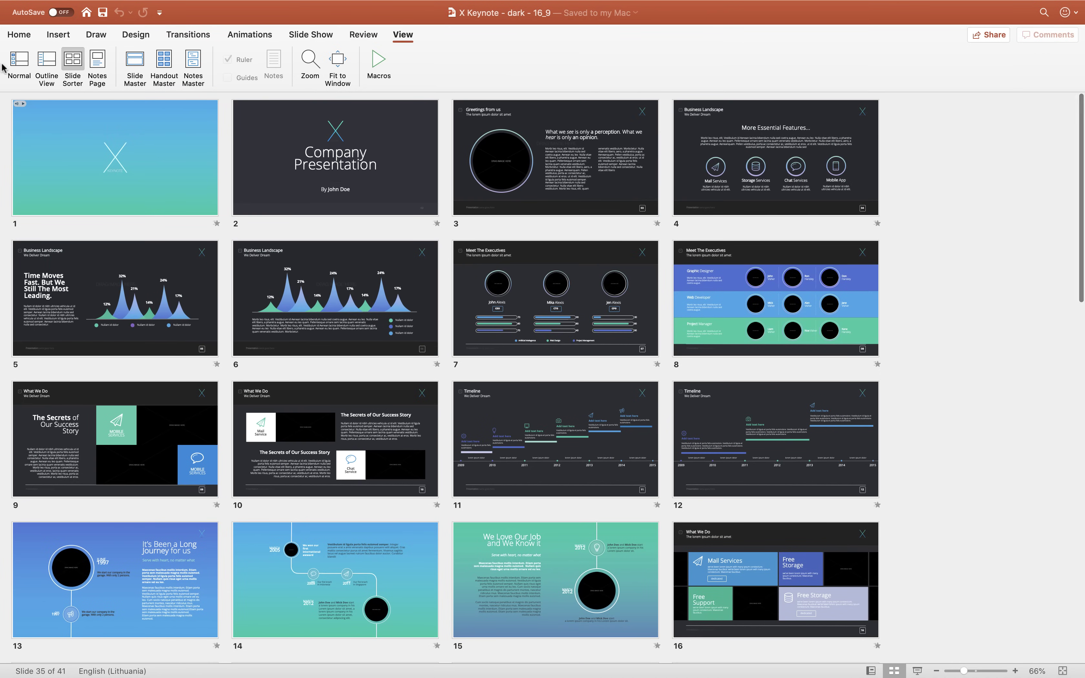
Step: Return to Normal view on slide 2, Company Presentation, with the Animations tab showing
click(20, 61)
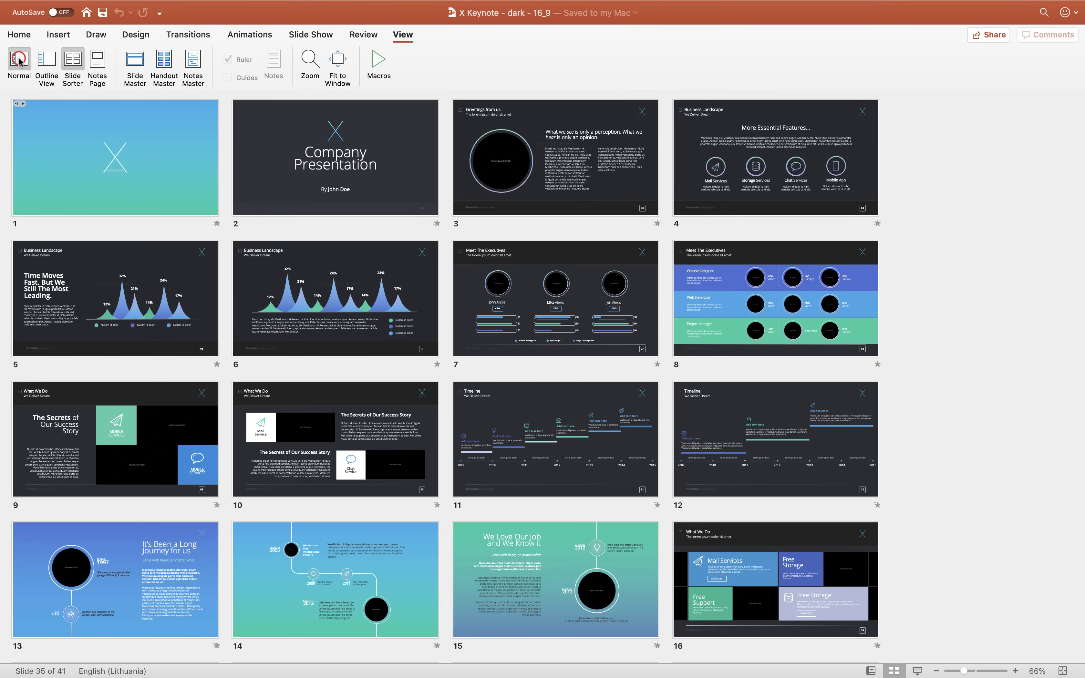
scroll(97, 152, up, 20)
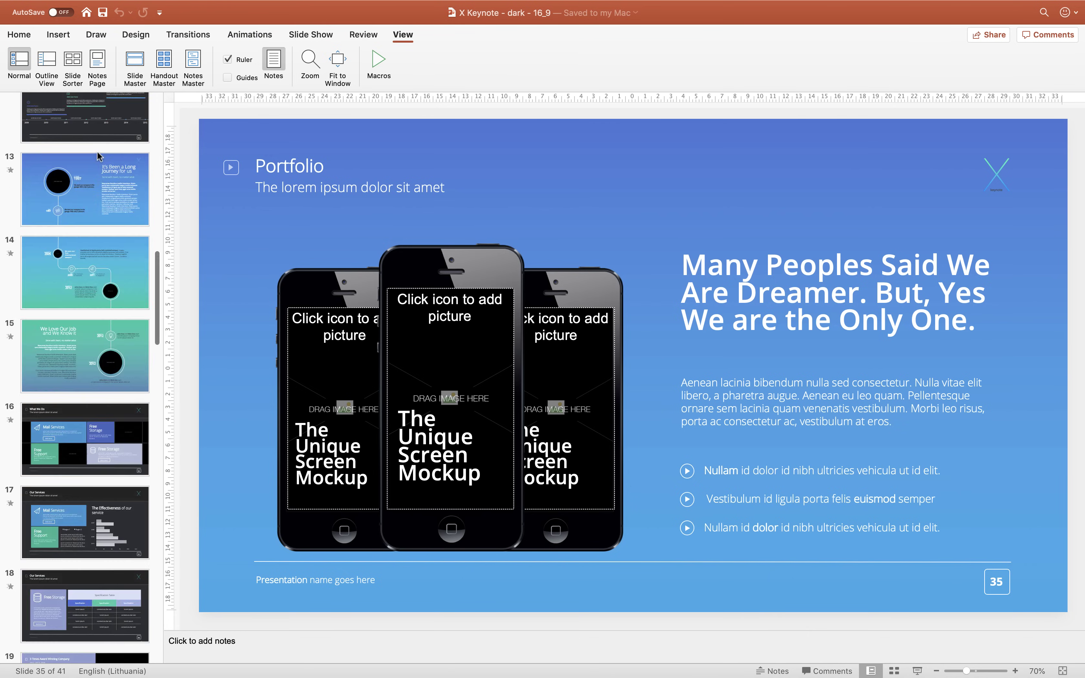
click(96, 146)
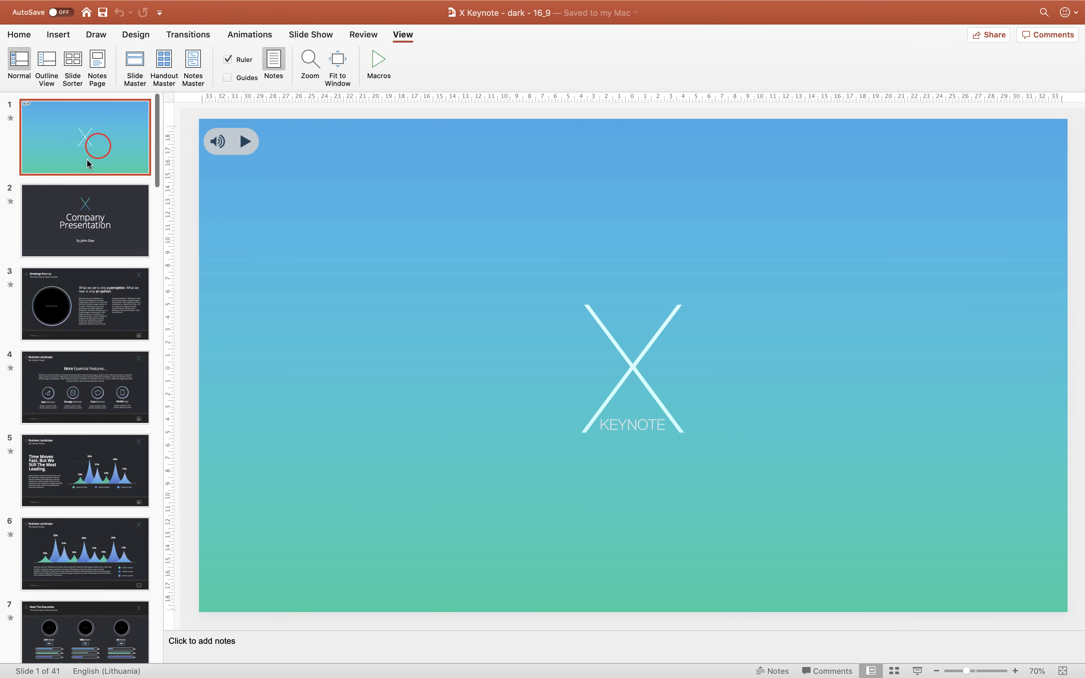
click(97, 224)
click(19, 35)
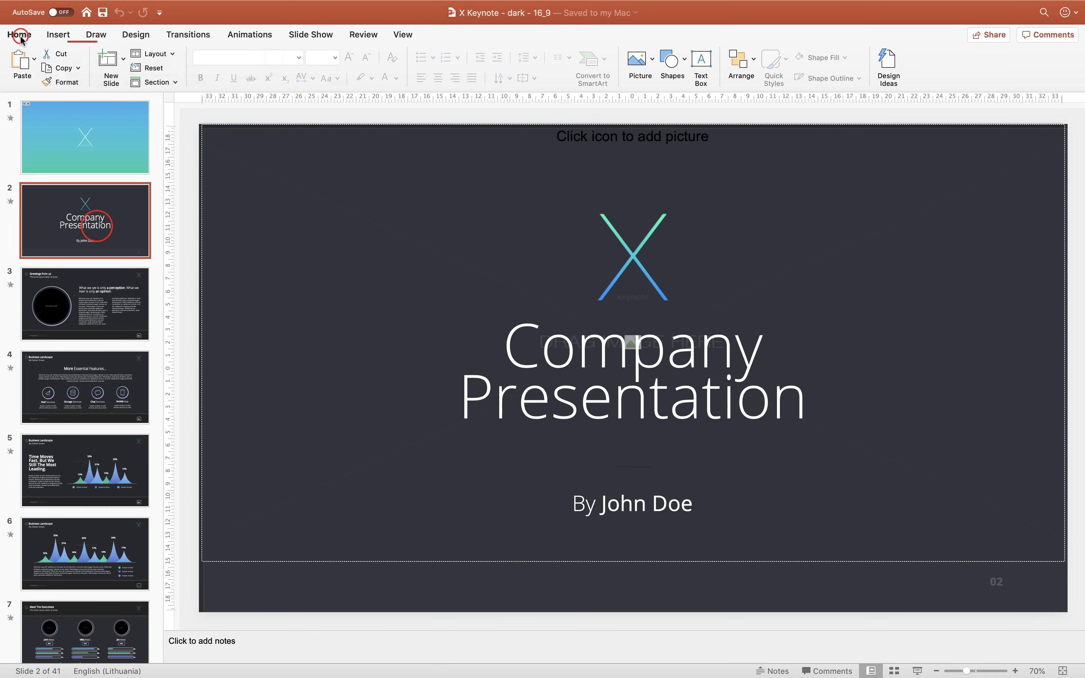
click(243, 39)
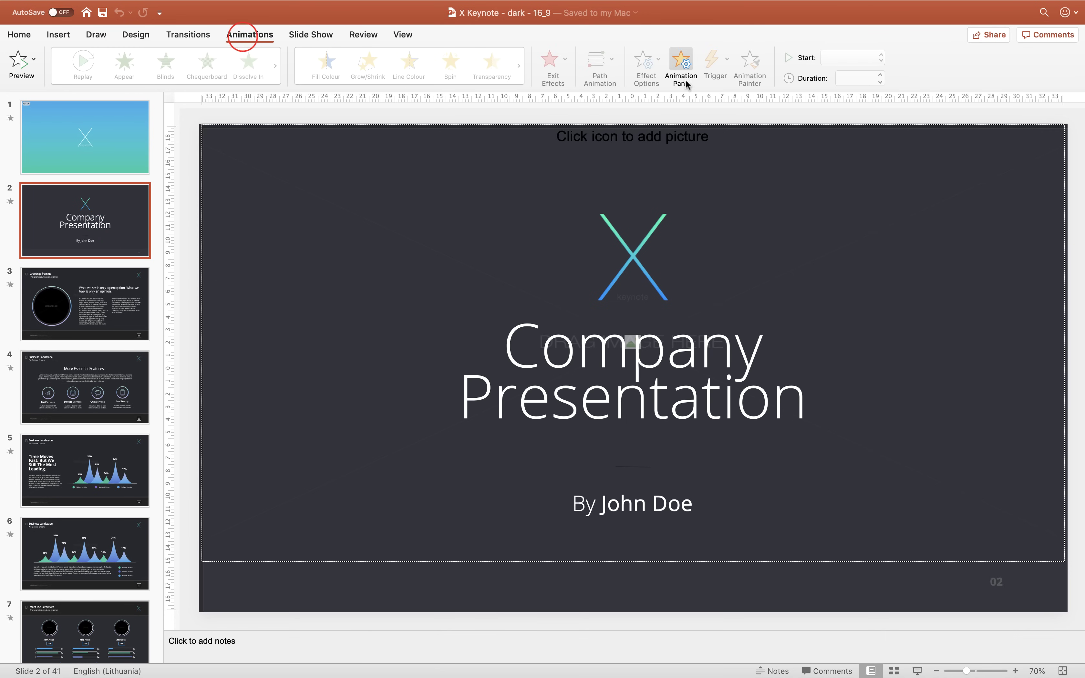
Step: Show the Animation Pane and go via slide 3 to slide 4, Business Landscape
click(681, 69)
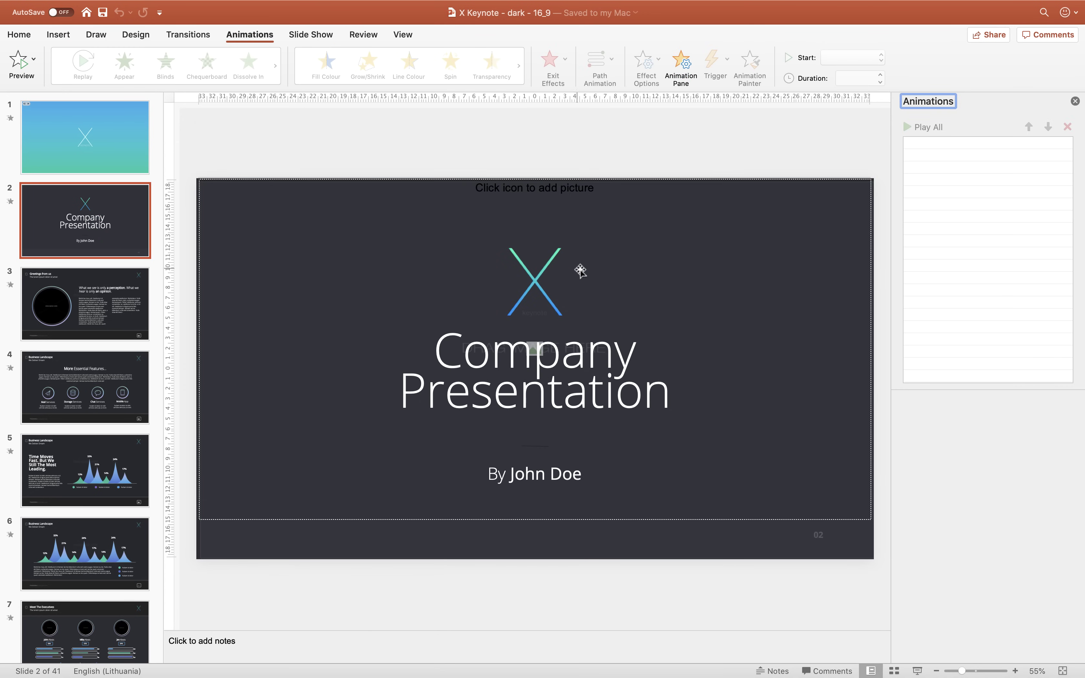
click(122, 305)
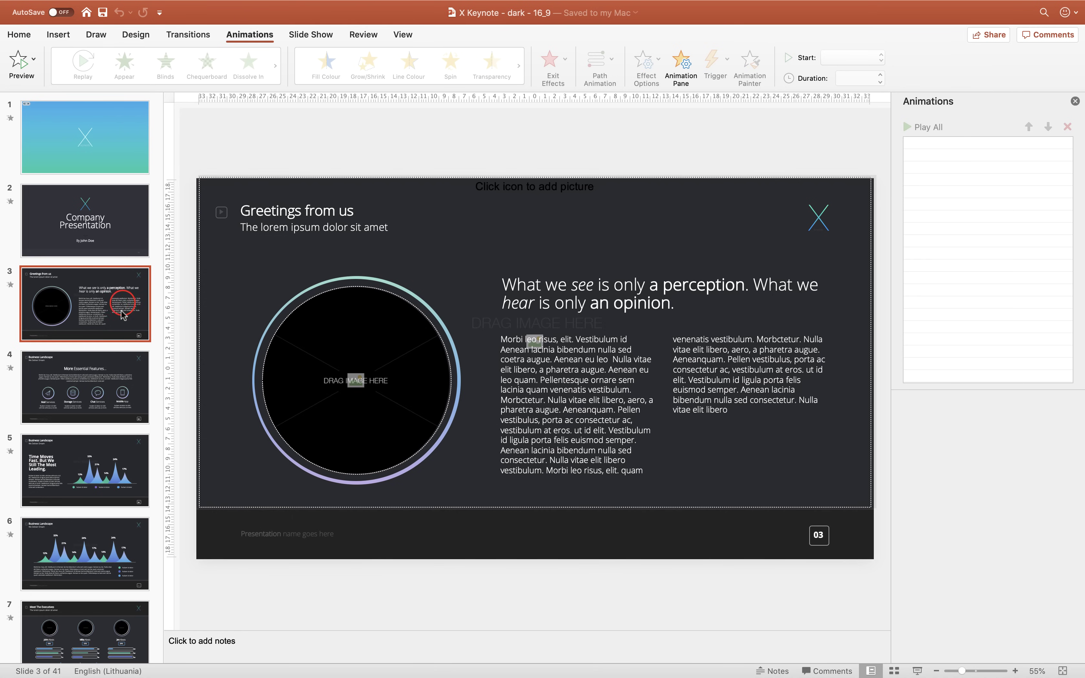
click(103, 385)
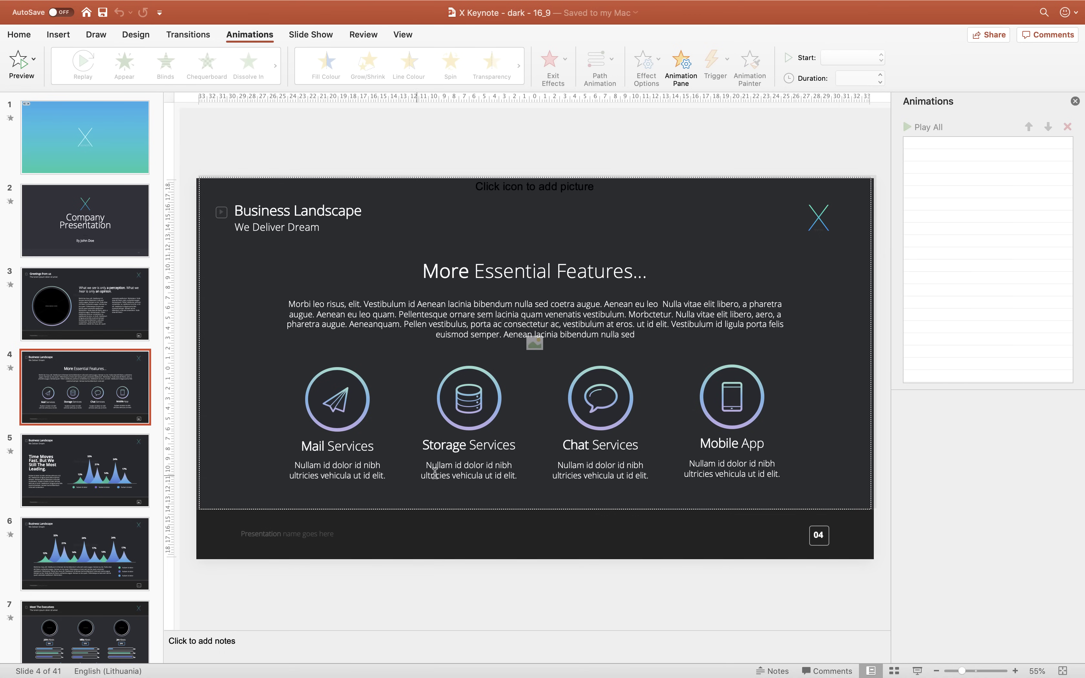
Step: Insert mountains.jpeg into slide 4's picture placeholder, undoing an accidental move
click(534, 344)
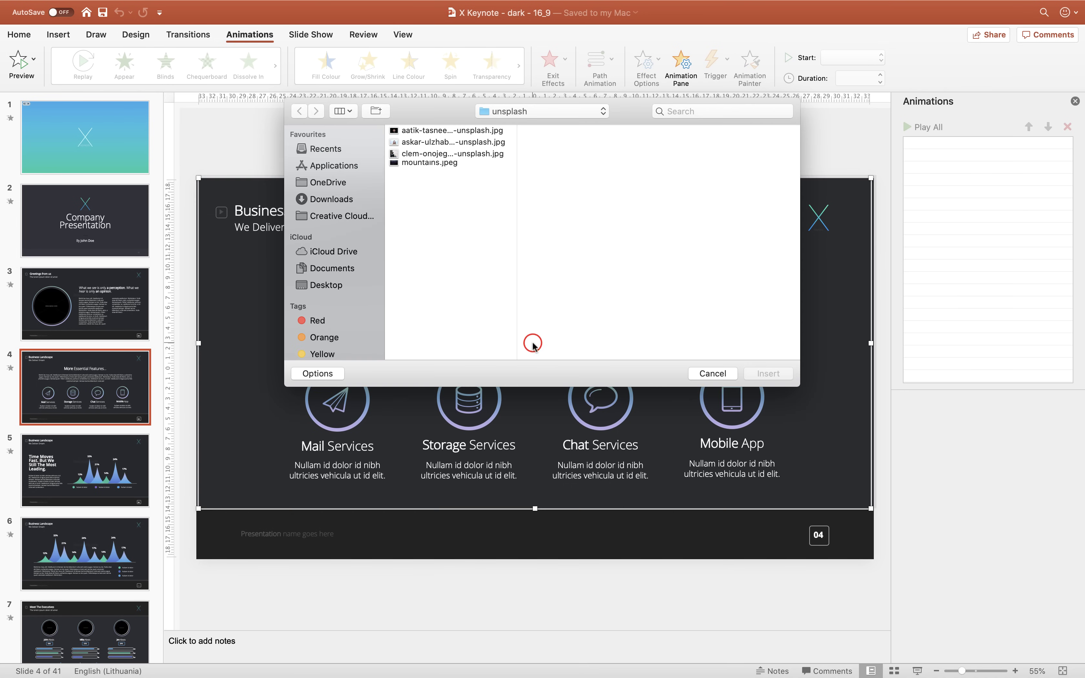
click(420, 166)
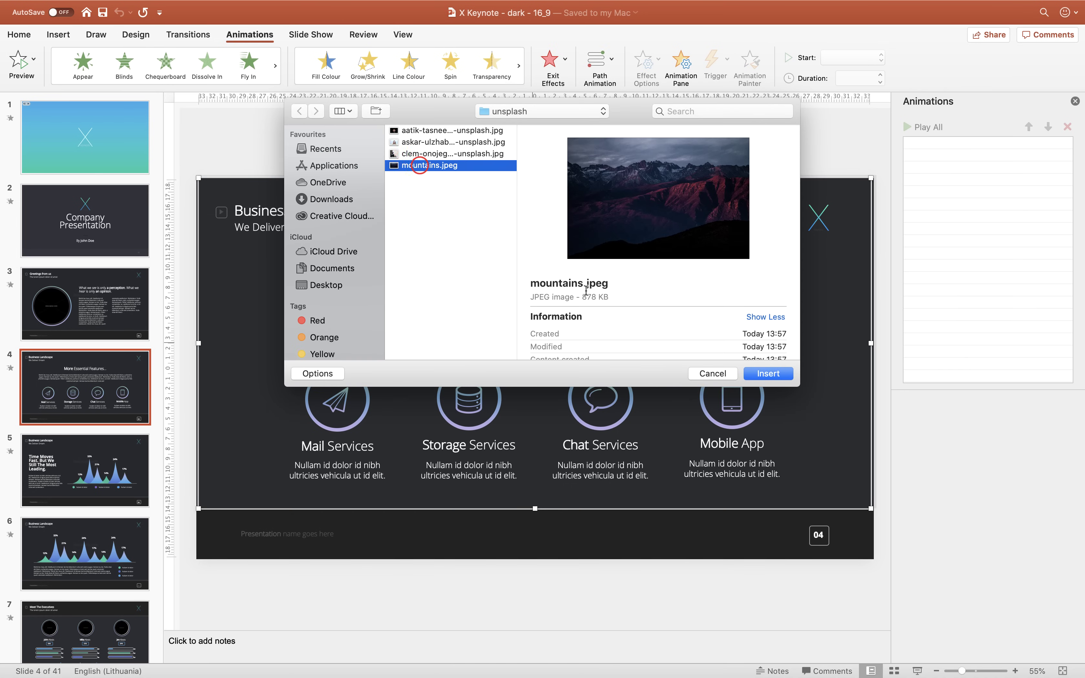
click(754, 377)
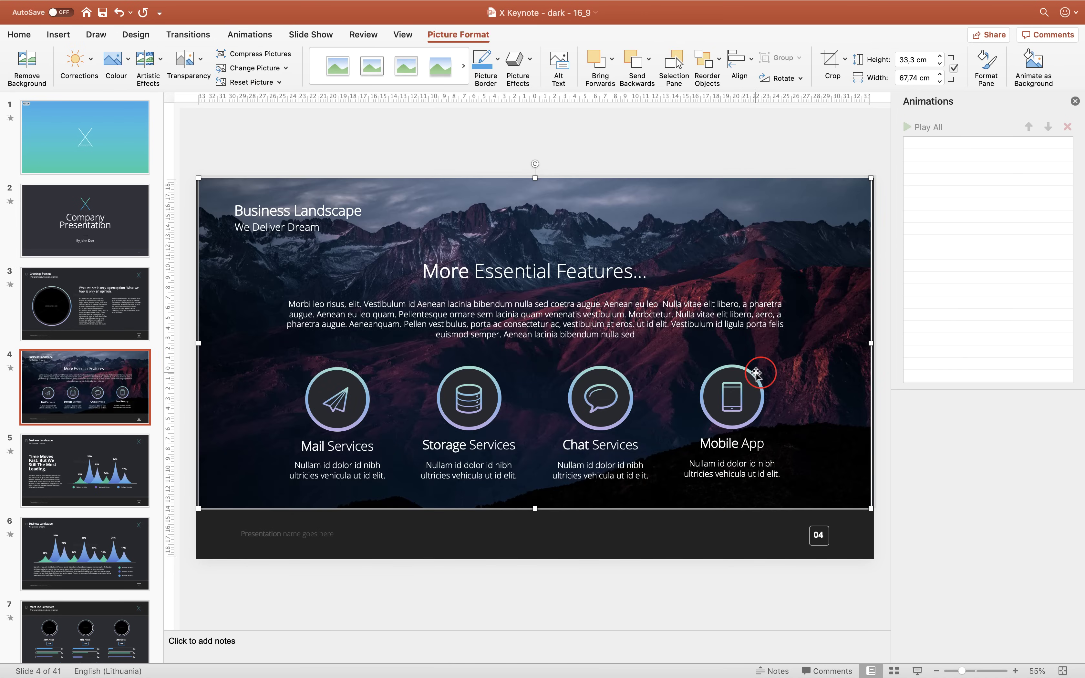
click(591, 126)
click(624, 190)
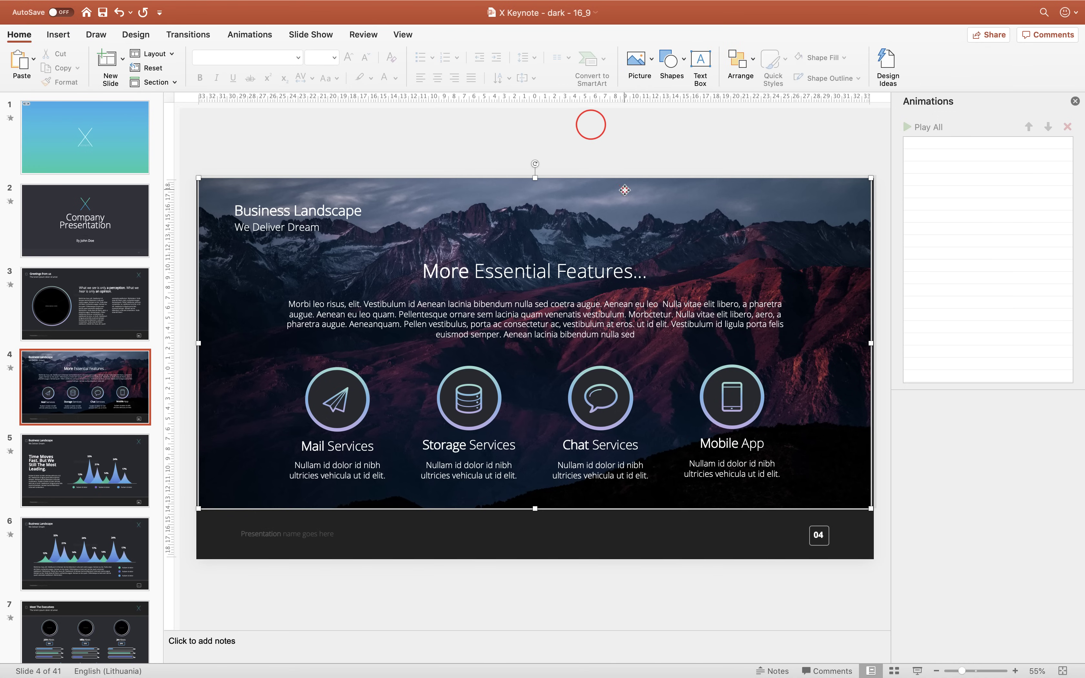
drag(640, 210, 609, 166)
key(super+z)
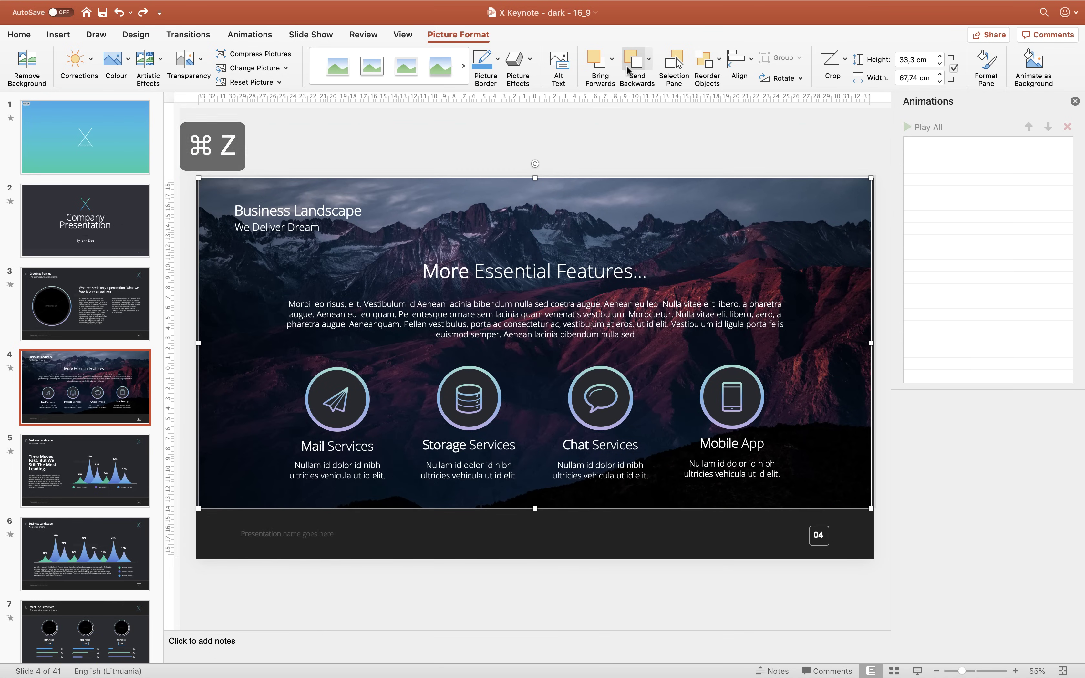
Step: Send the mountain photo to back behind the text and icons, then preview slide 4 in Slide Show
click(611, 58)
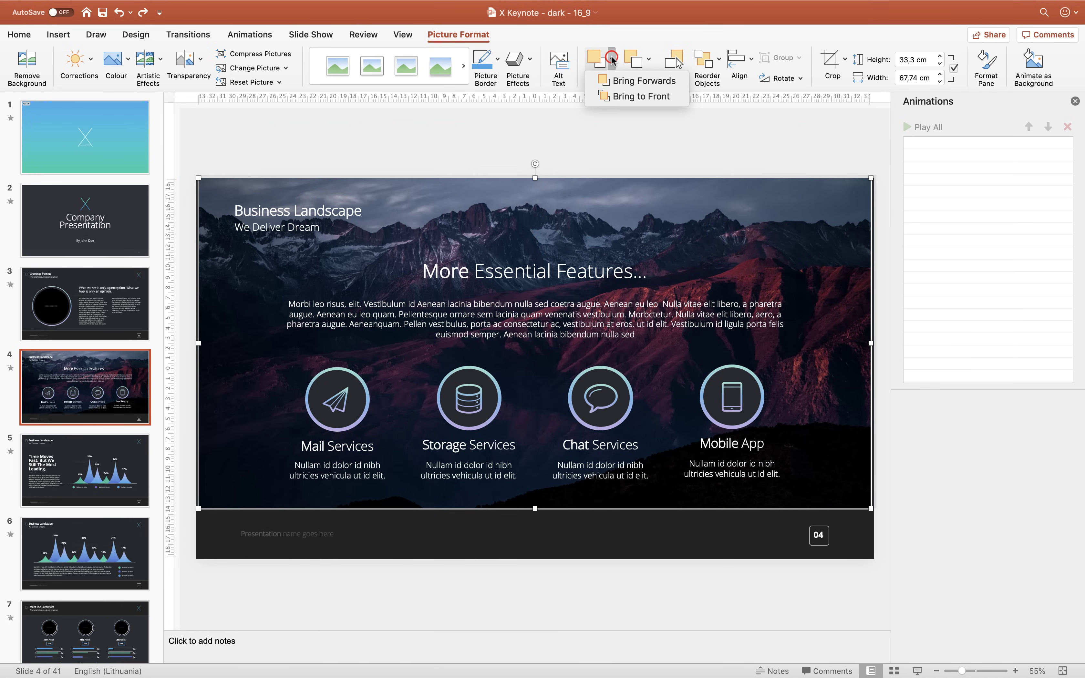
click(640, 96)
click(630, 136)
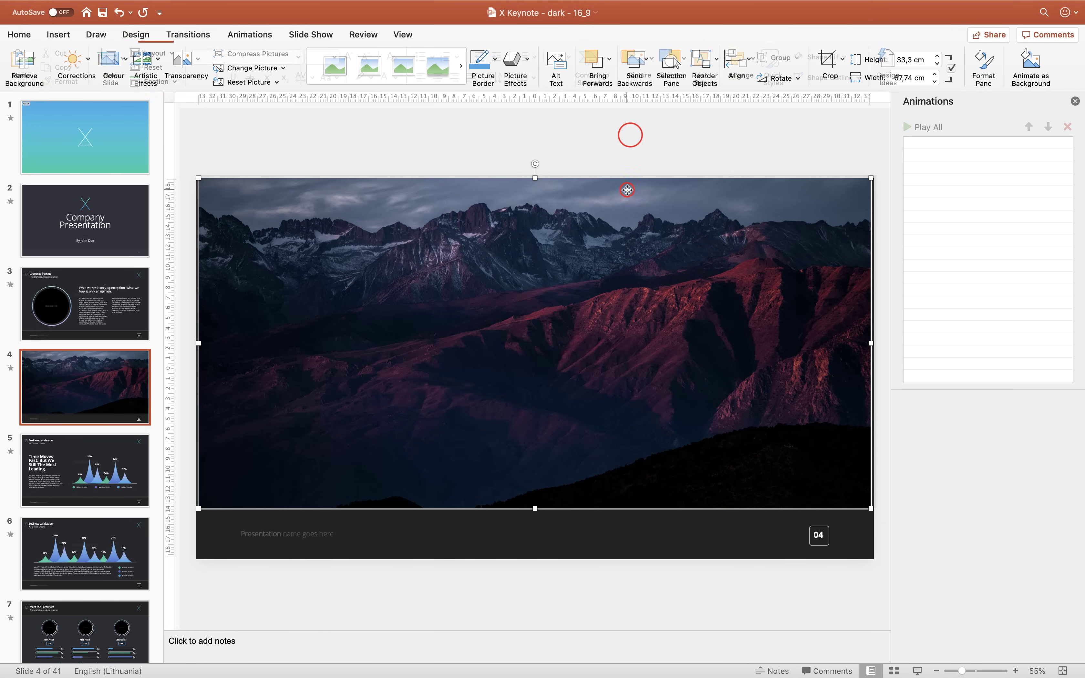
click(611, 59)
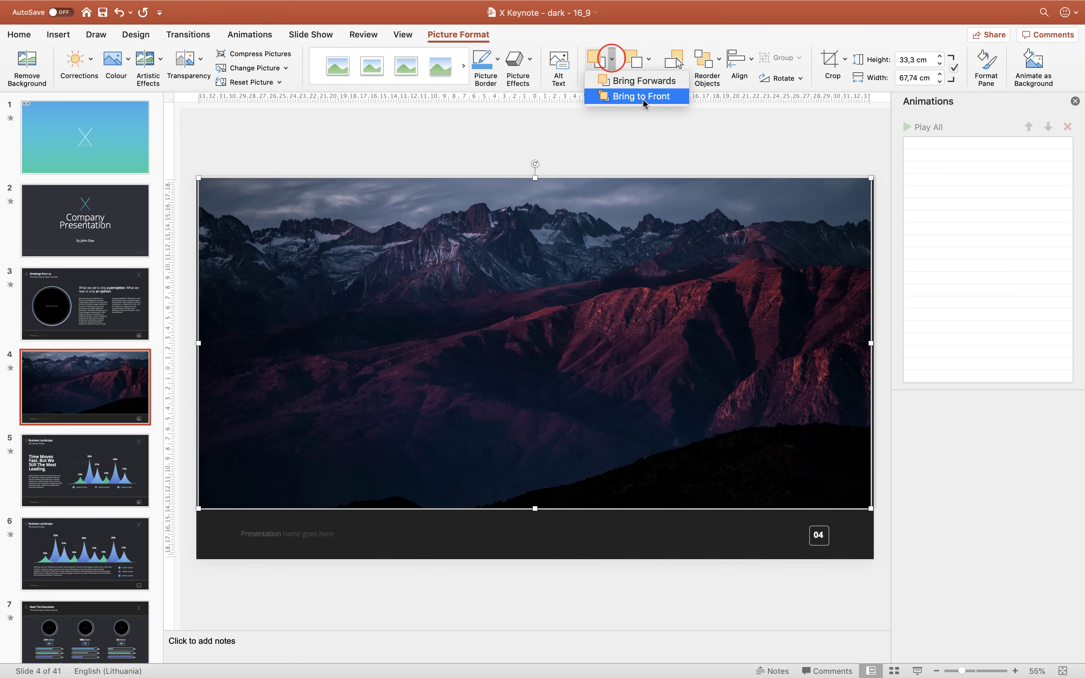
click(656, 46)
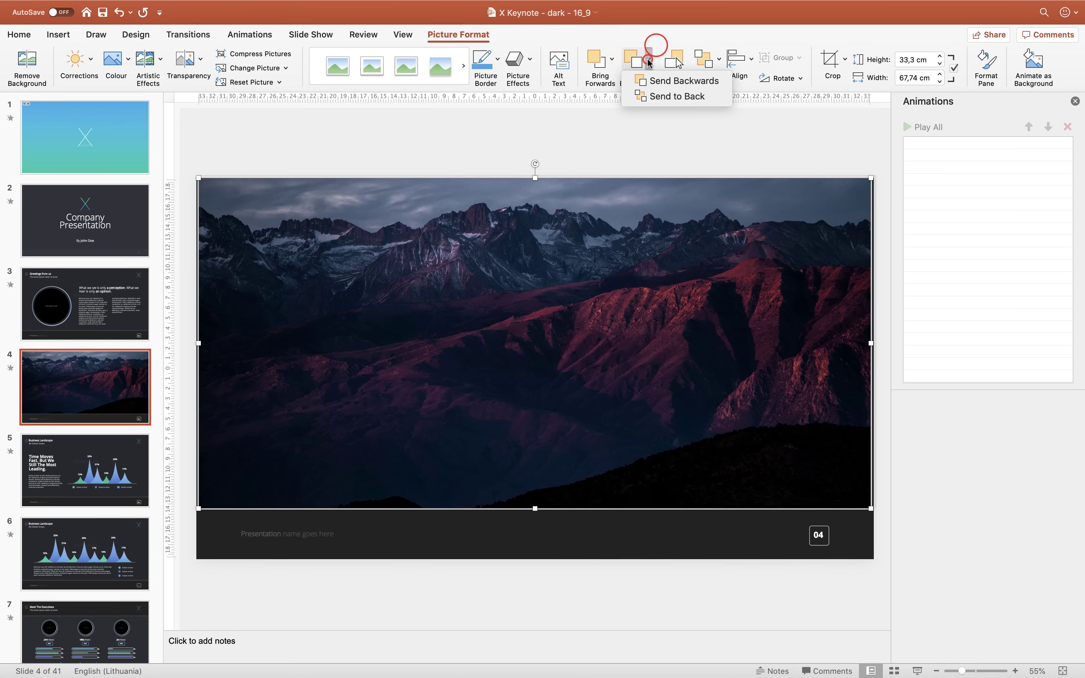
click(659, 96)
click(558, 139)
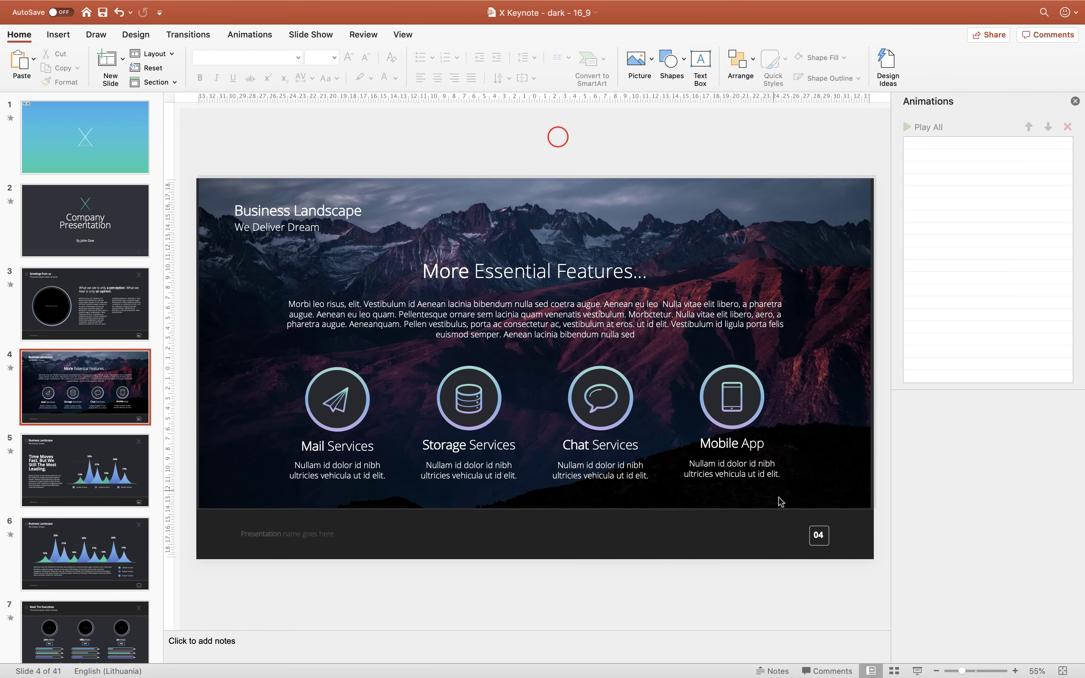
click(916, 667)
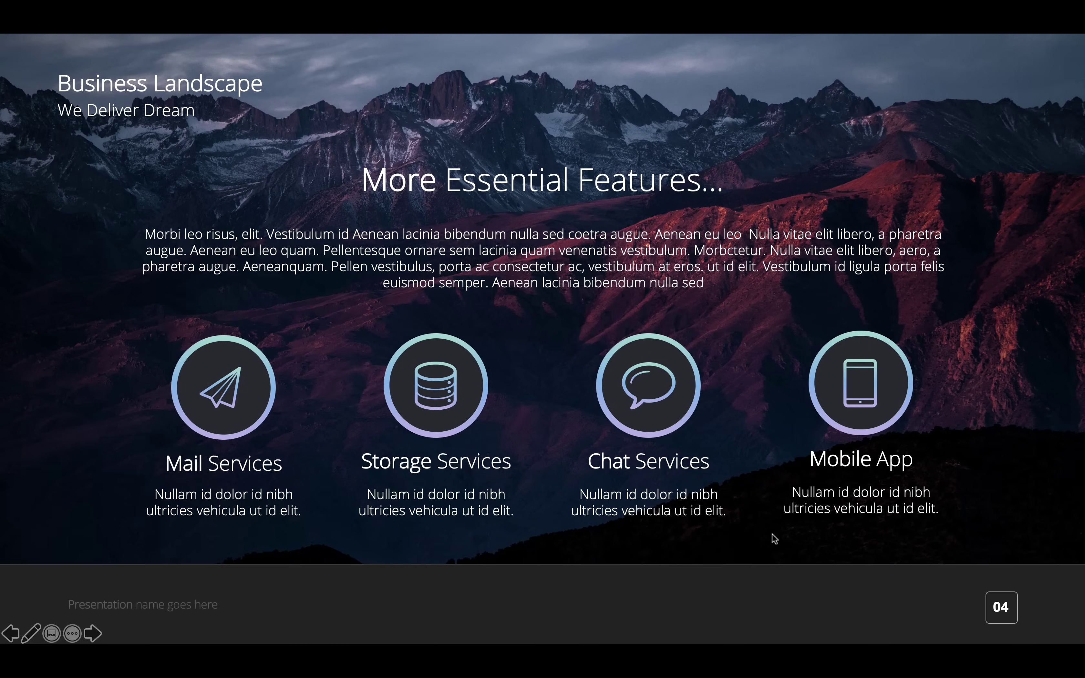
key(Escape)
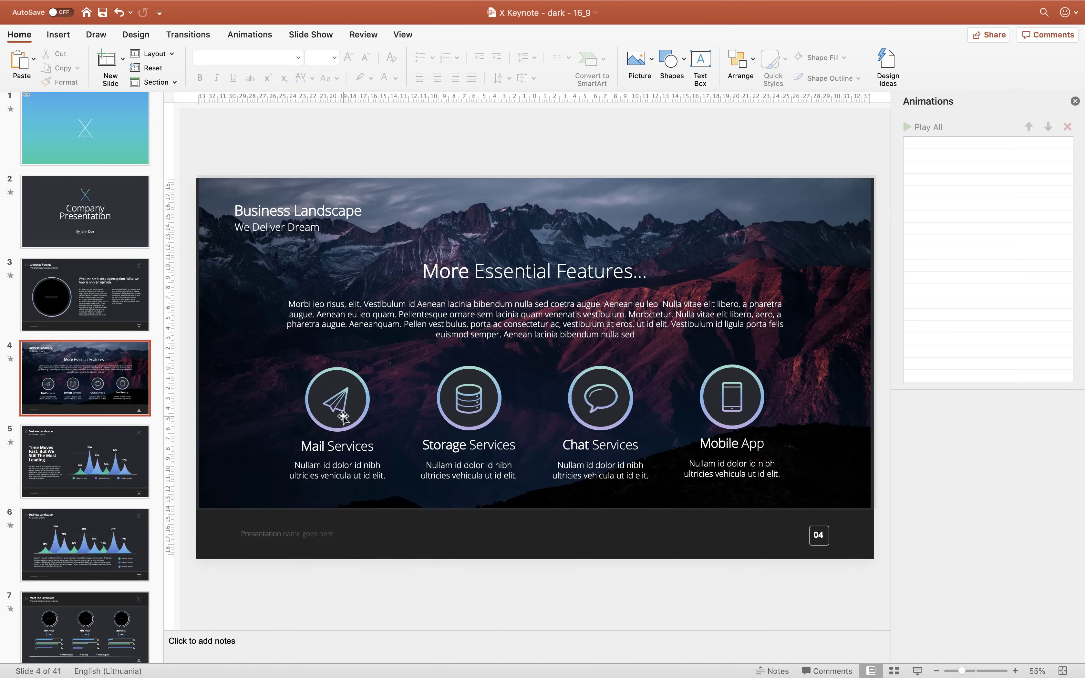
Step: Group the mail icon circle and paper-plane with the Mail Services title and description
click(342, 406)
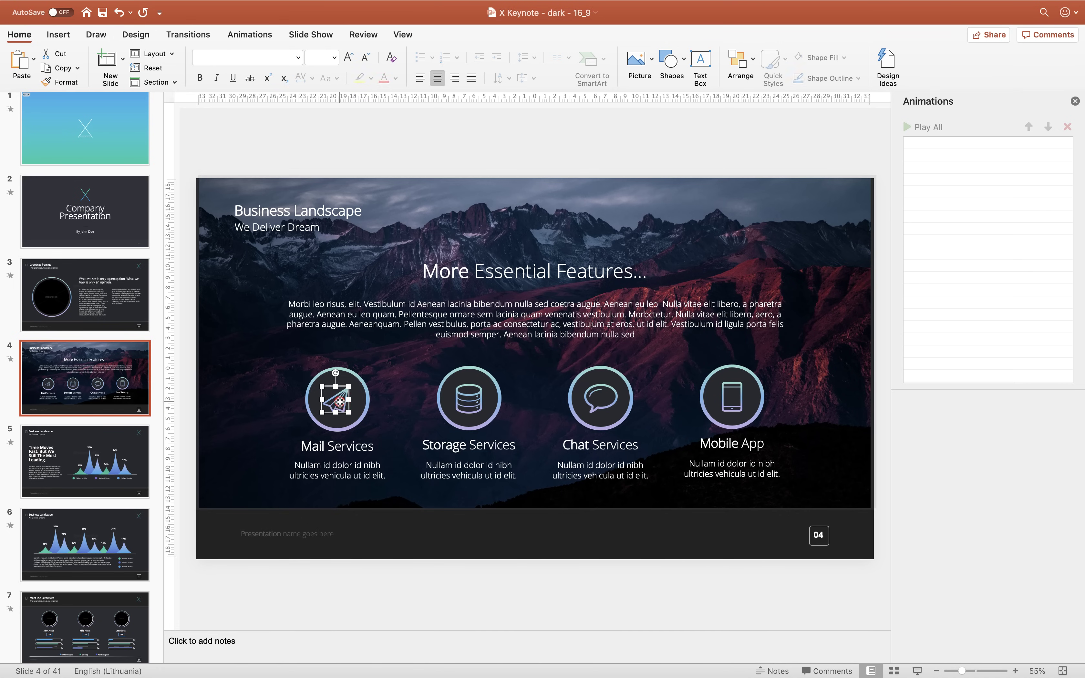
click(355, 443)
click(361, 465)
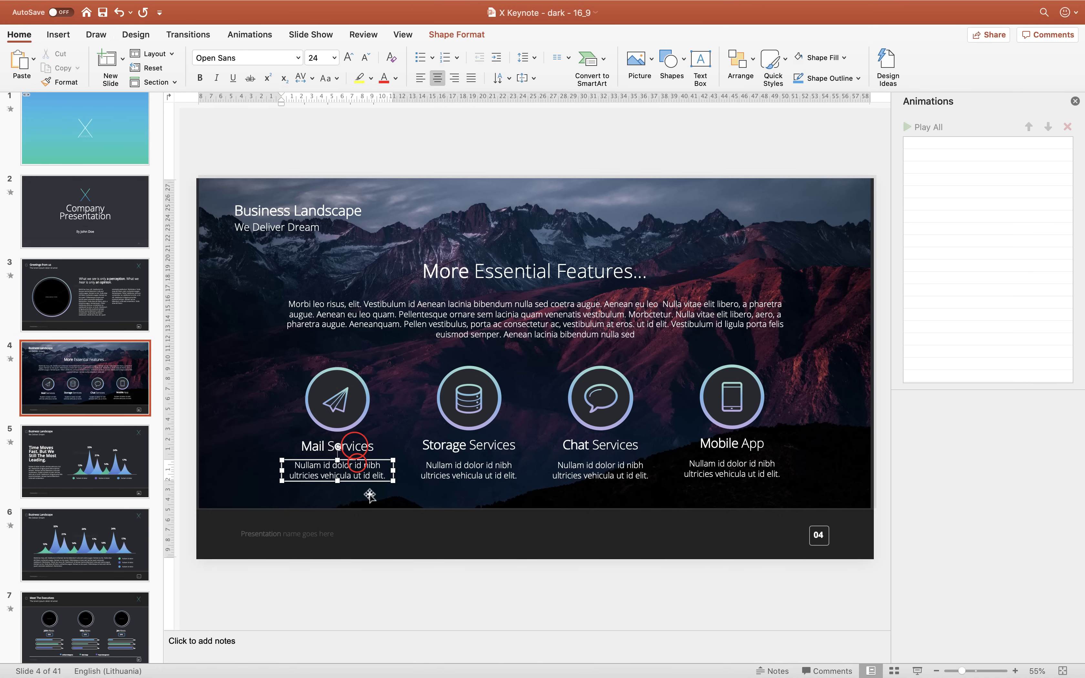
shift+click(356, 446)
shift+click(354, 393)
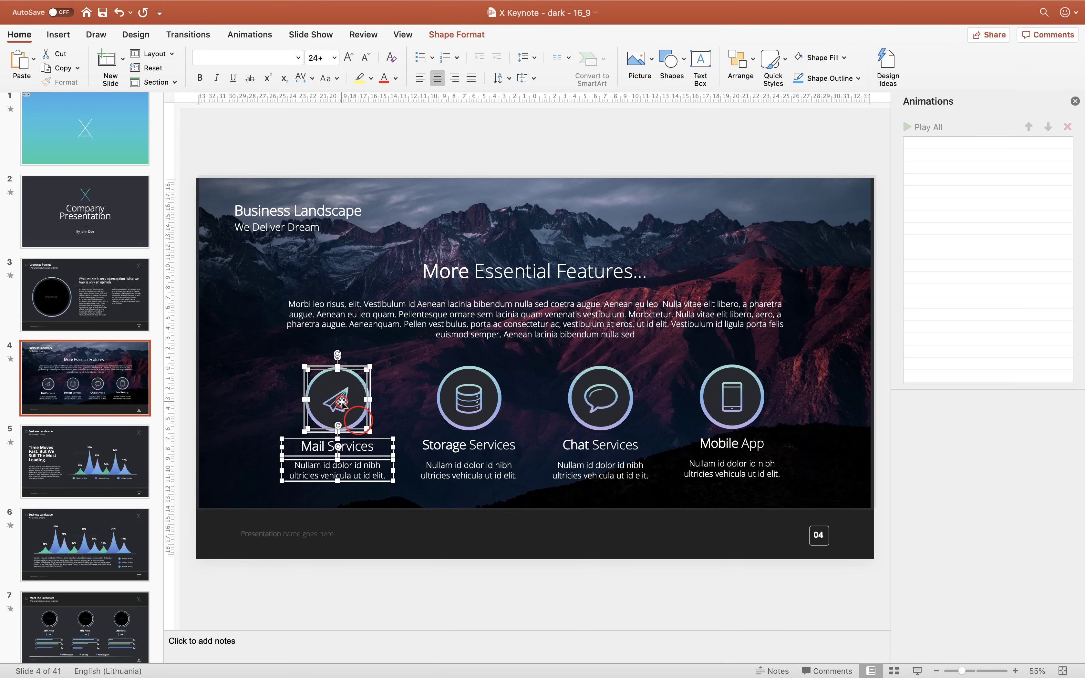
shift+click(338, 399)
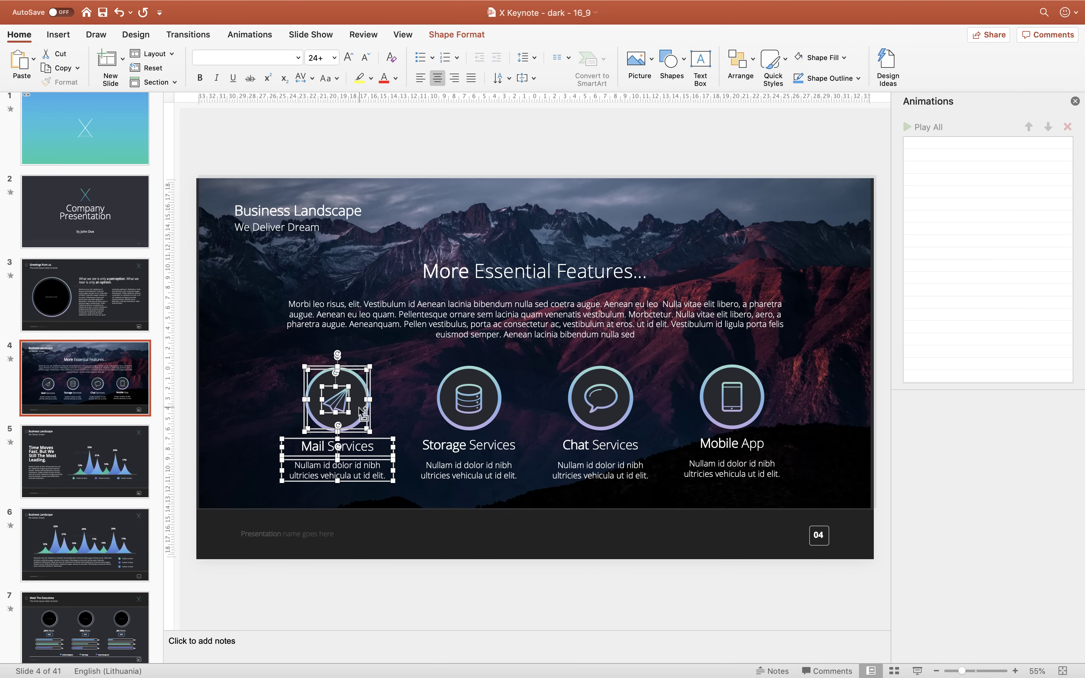
right_click(344, 398)
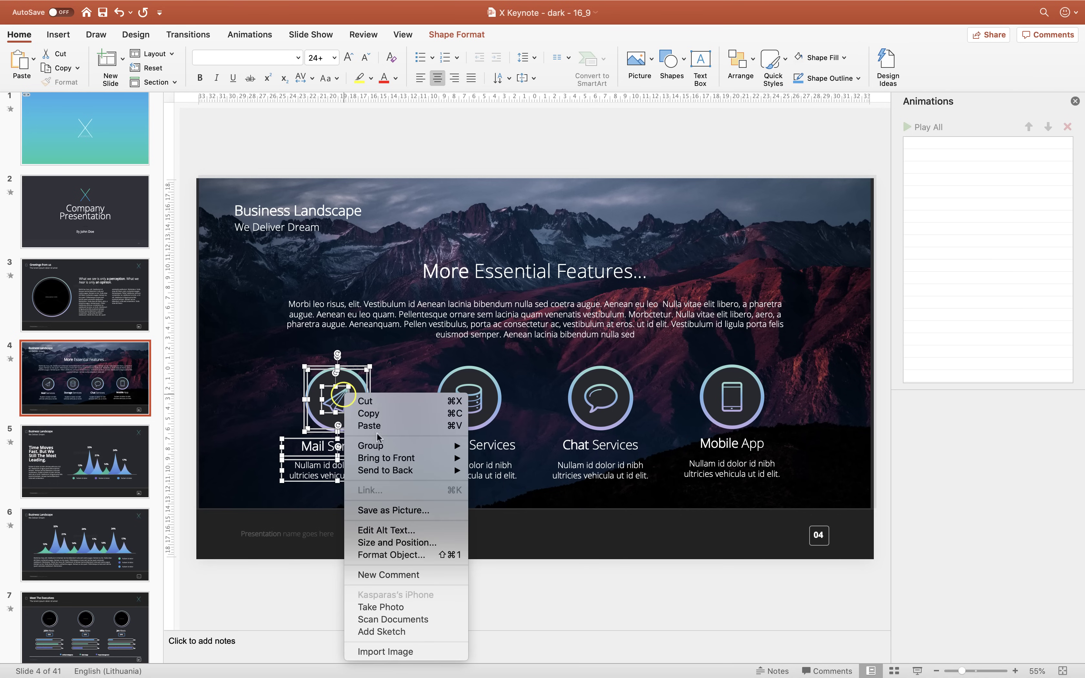
mouse_move(377, 445)
click(482, 445)
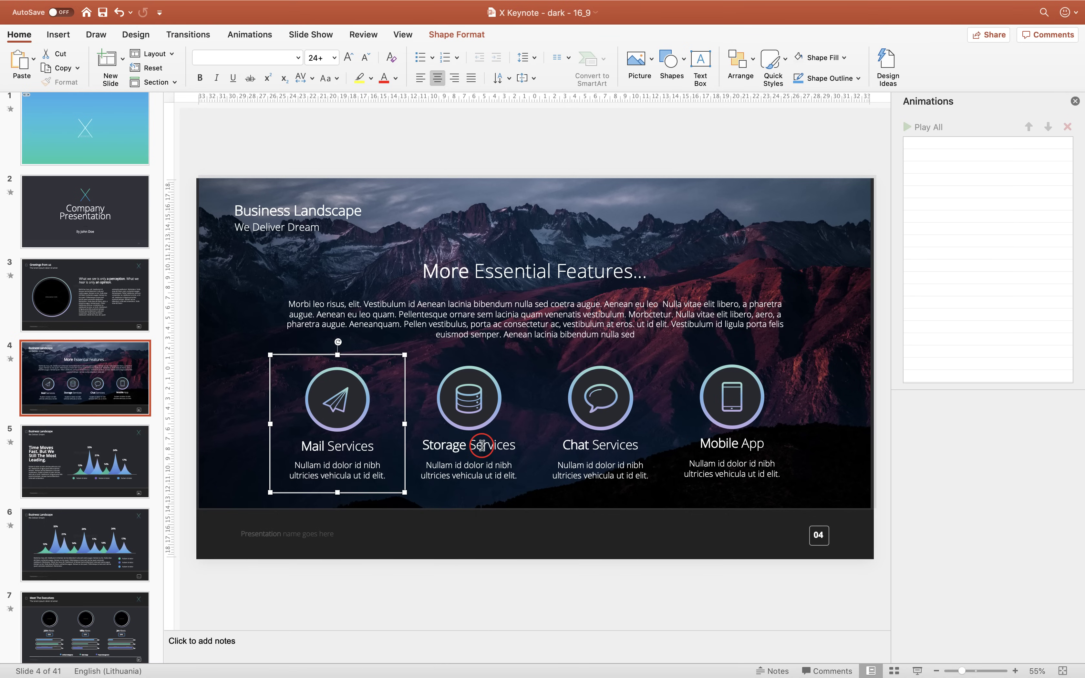
Step: Group the Storage, Chat and Mobile App icons each with their title and description
click(477, 586)
drag(393, 601, 546, 352)
key(alt+super+g)
drag(551, 586, 684, 347)
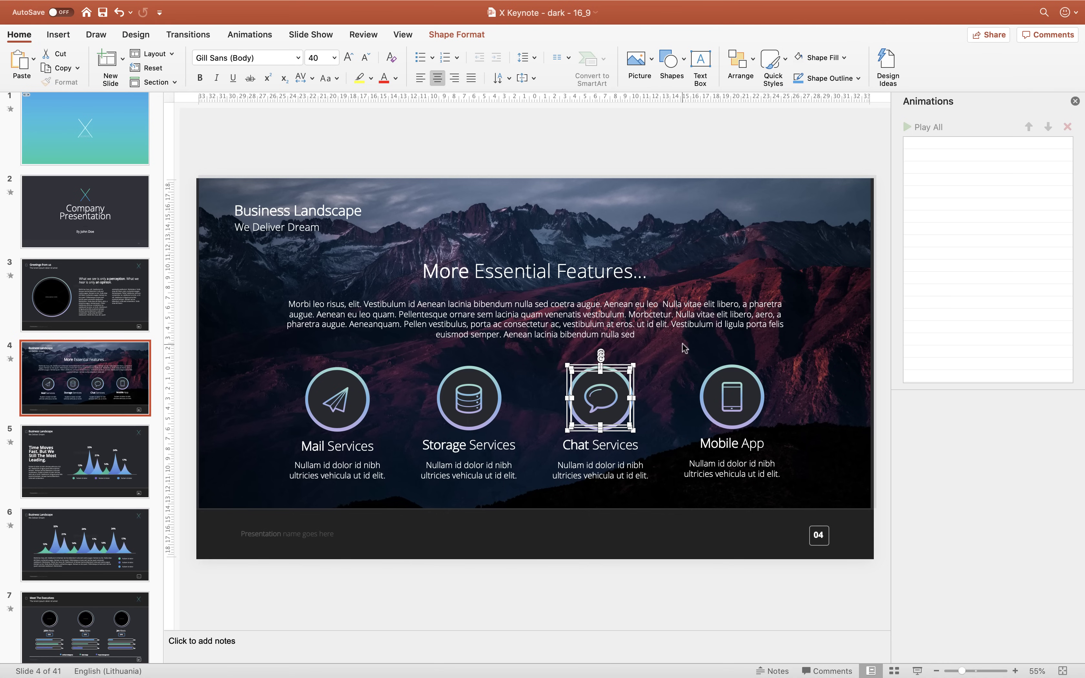
shift+click(612, 443)
shift+click(614, 463)
key(alt+super+g)
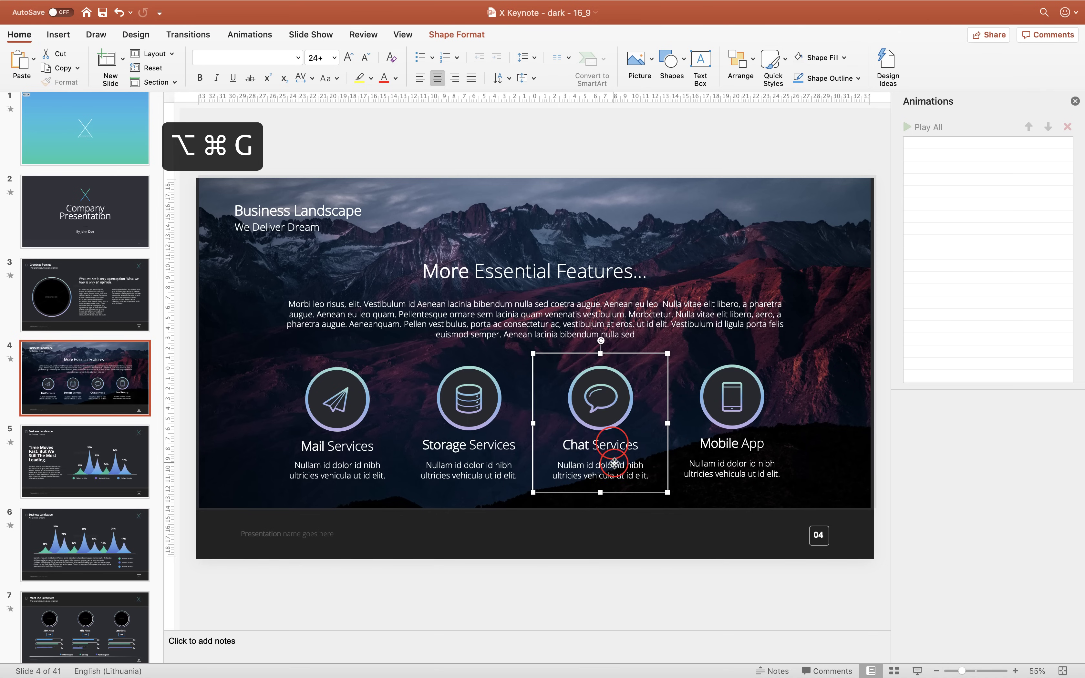
drag(666, 613, 807, 362)
key(alt+super+g)
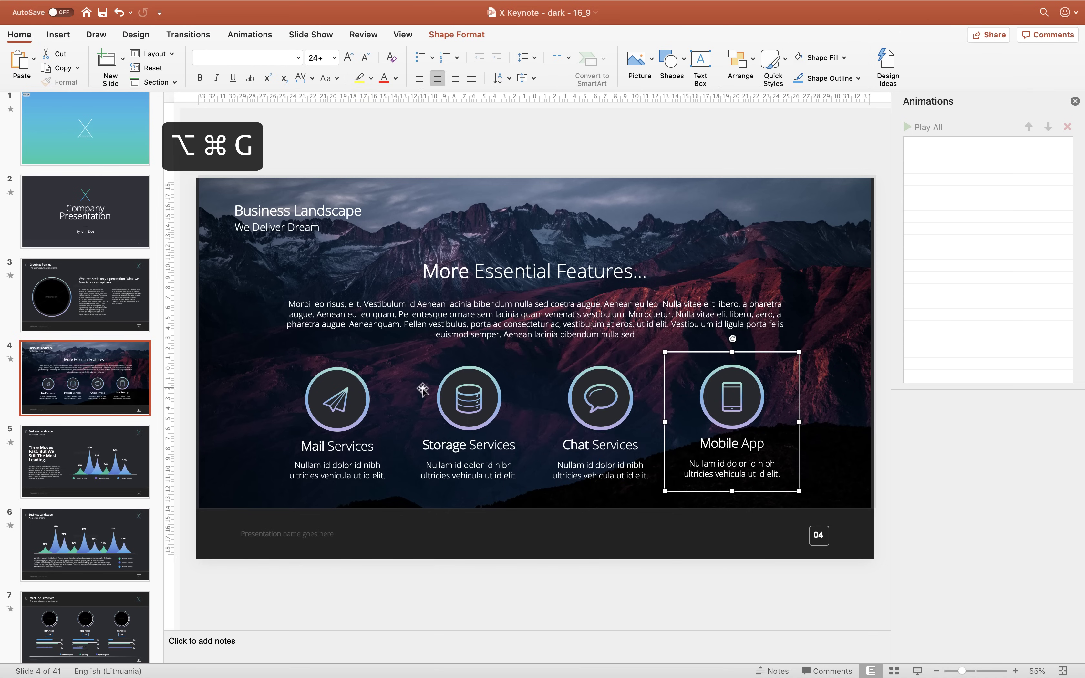
Step: Try moving the four groups lower, undo it, and reselect the Mail Services group
drag(353, 399, 348, 423)
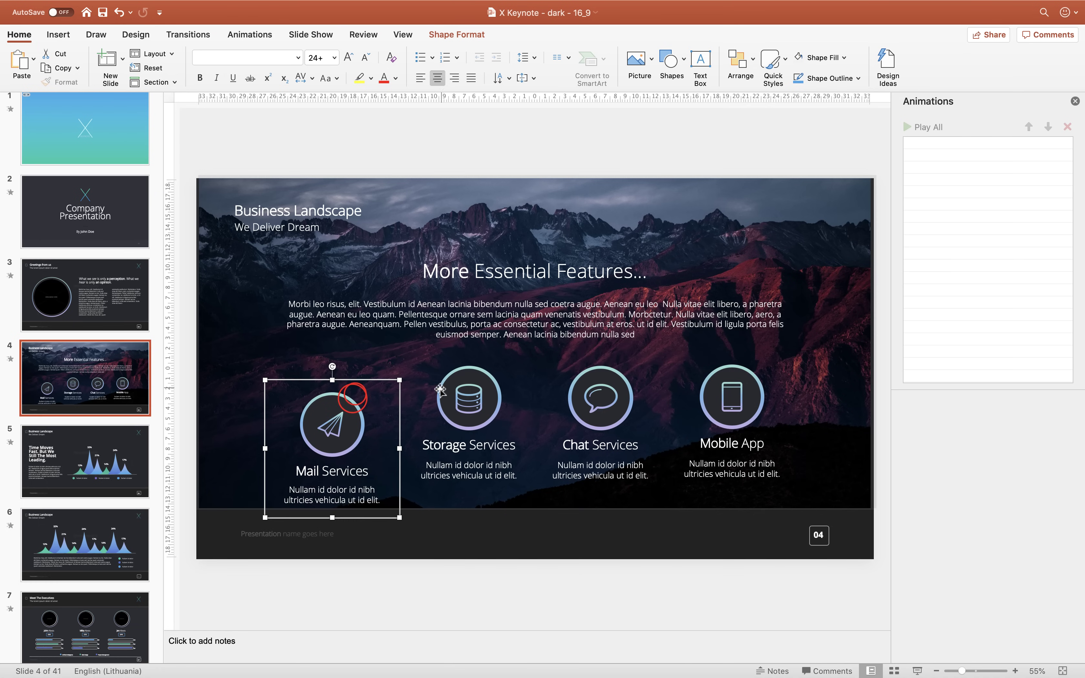
drag(452, 367, 452, 392)
drag(601, 392, 600, 416)
drag(704, 382, 704, 406)
key(super+z)
key(super+z)
key(super+z)
key(super+z)
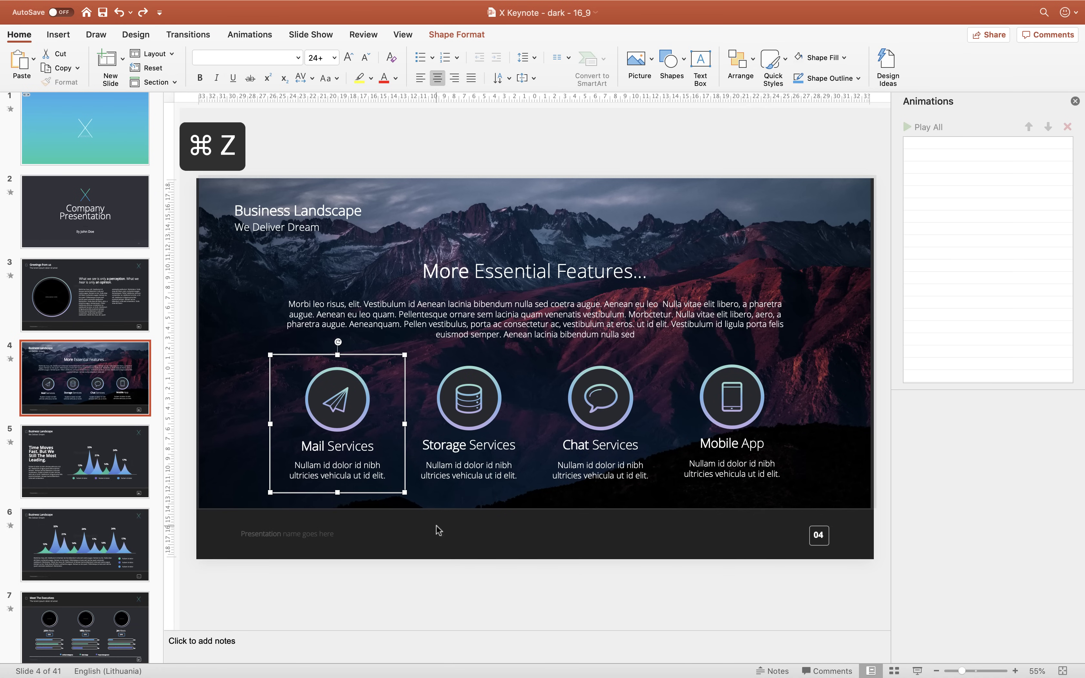
click(407, 595)
click(353, 408)
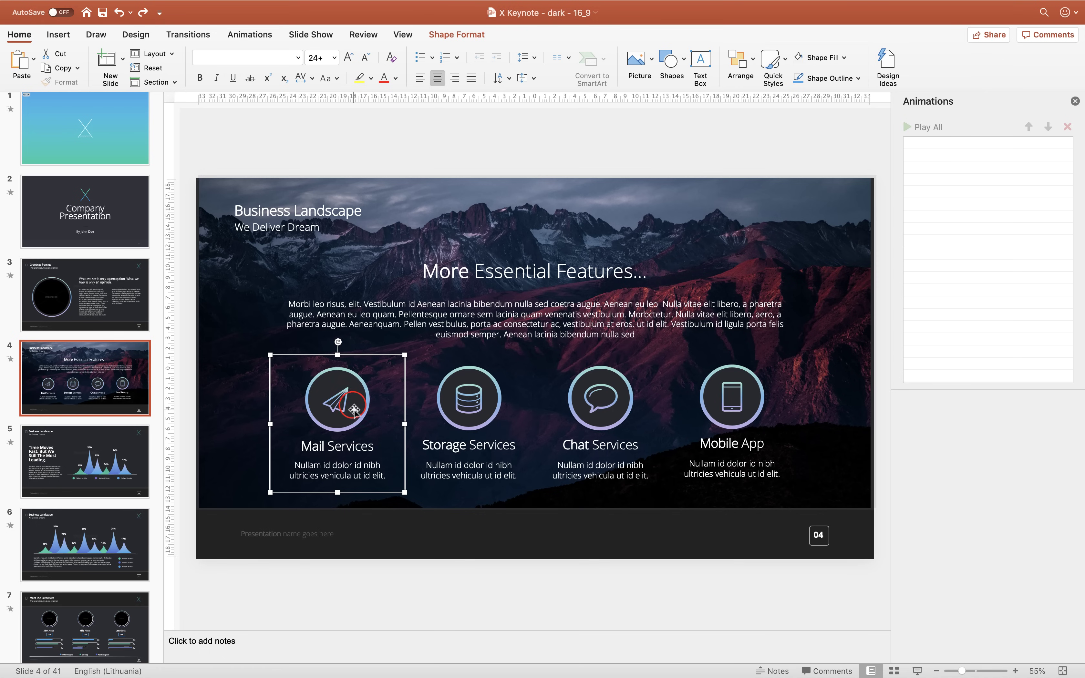
Step: Give the Mail Services group a Float In entrance set to Float Down and preview it
click(252, 34)
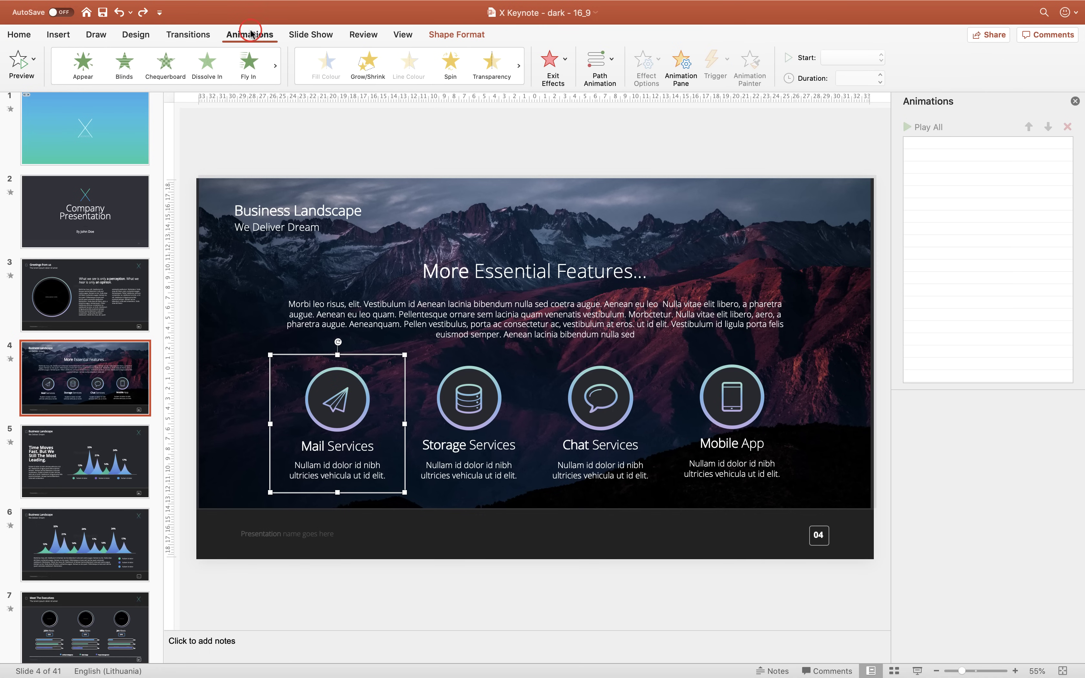
click(275, 66)
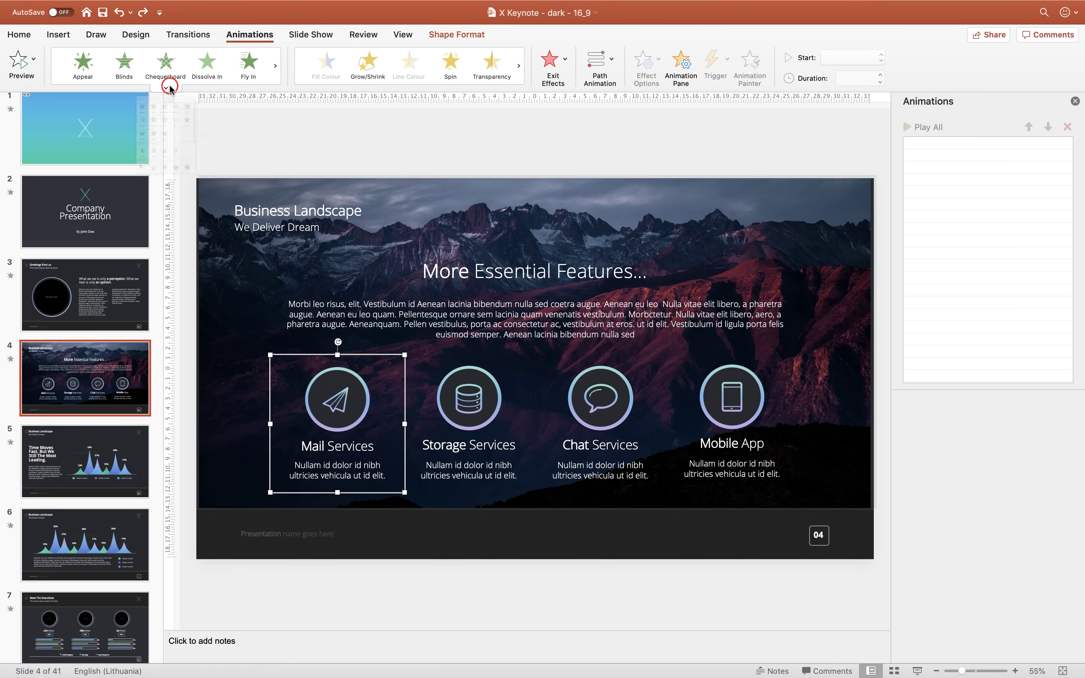
click(167, 87)
scroll(184, 286, down, 2)
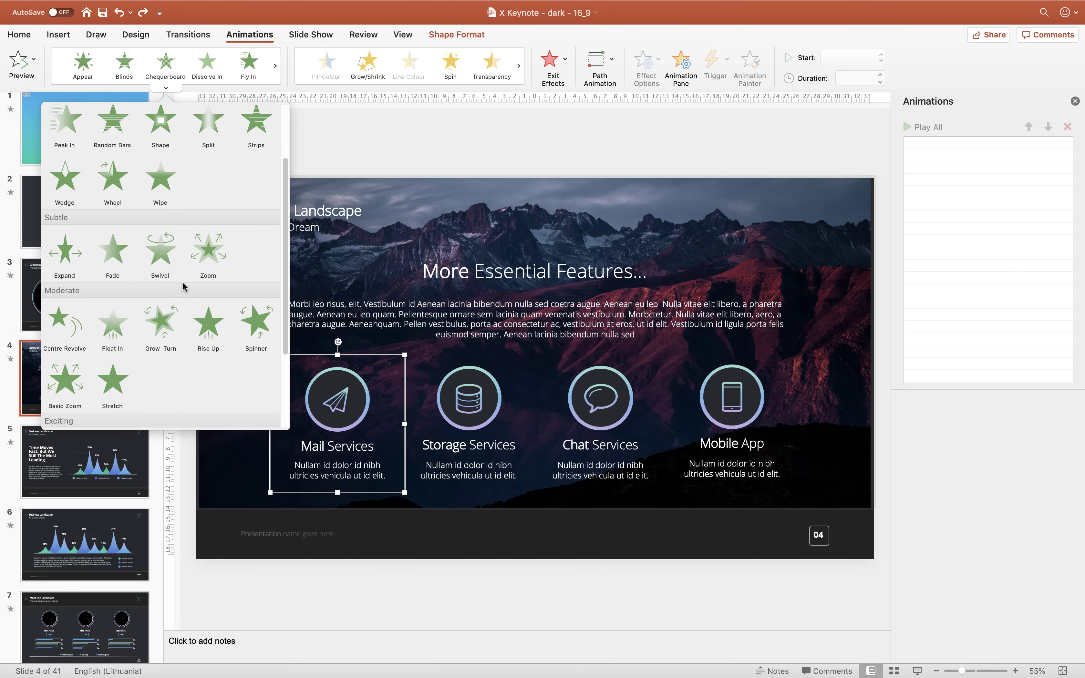
click(124, 332)
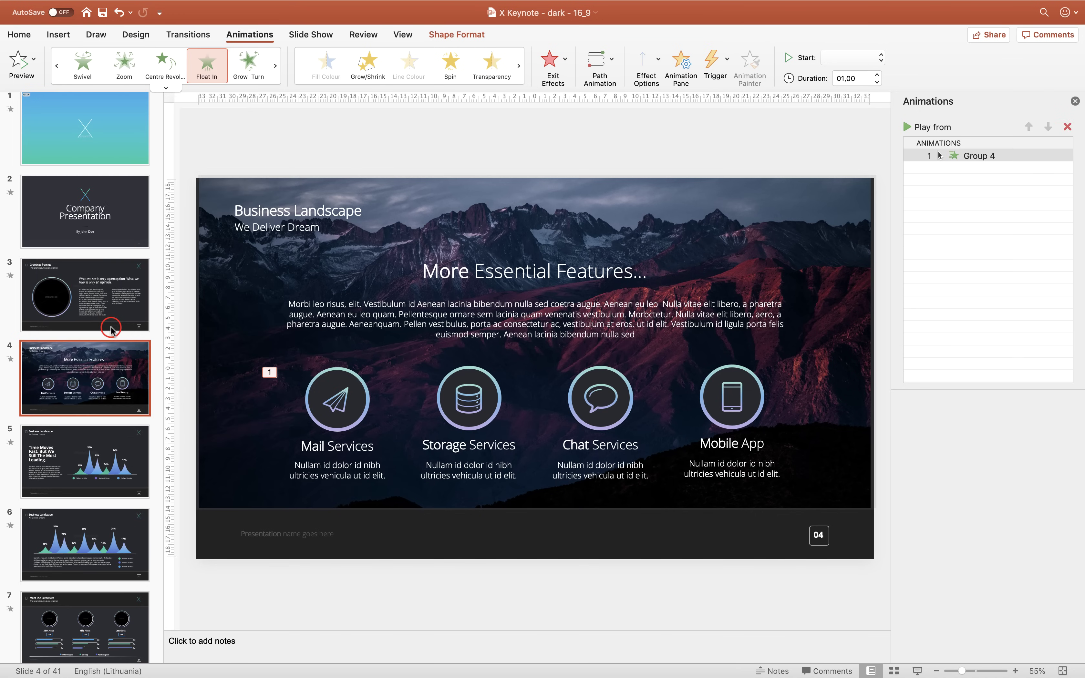
click(646, 60)
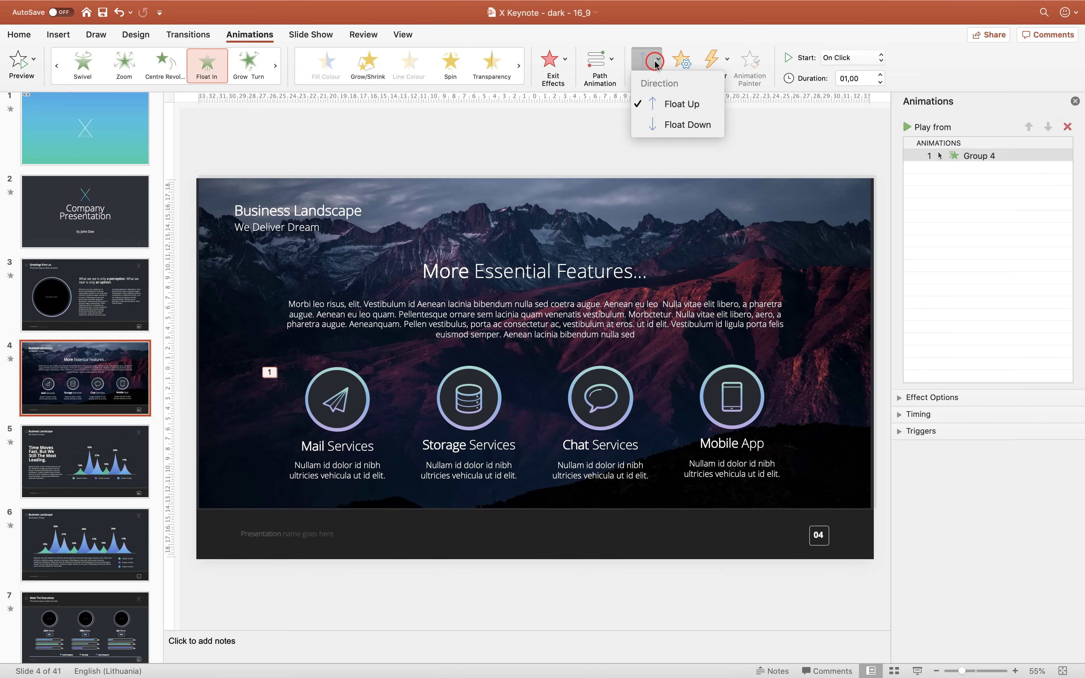
click(687, 124)
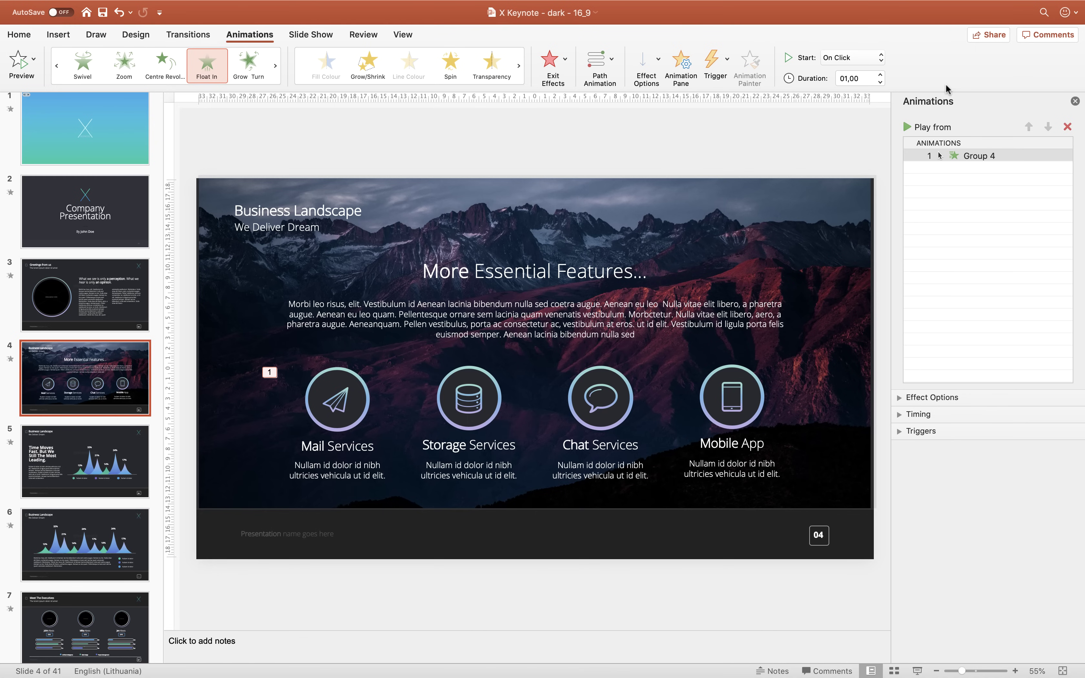
click(950, 155)
click(931, 127)
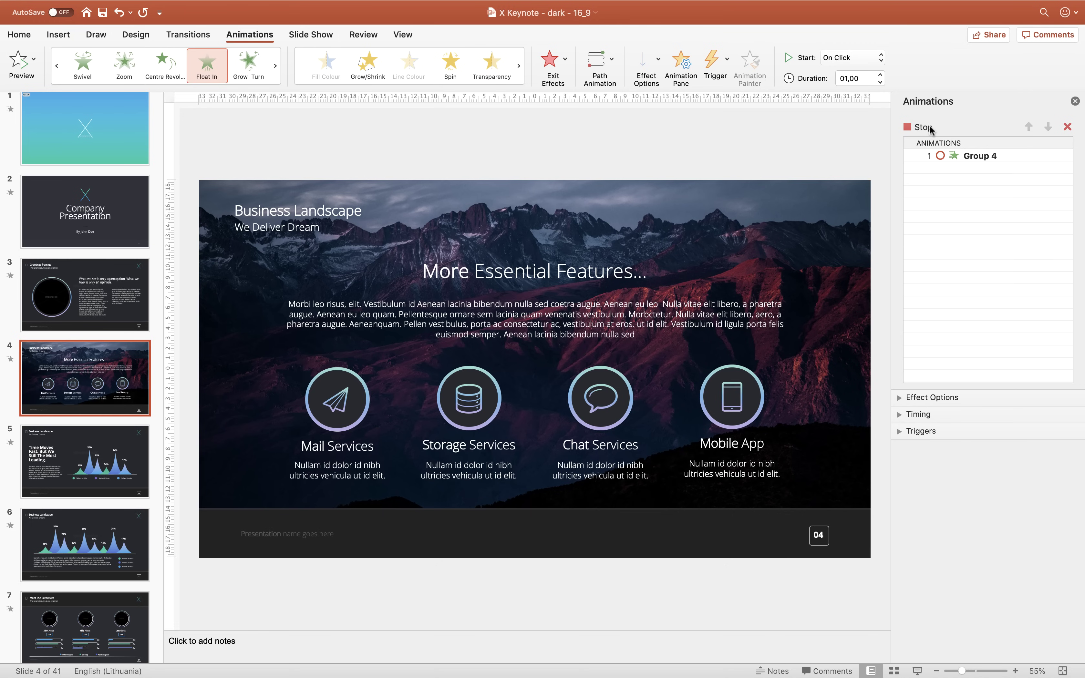
Step: Copy the Mail animation onto the Storage, Chat and Mobile App groups, then play slide 4
click(356, 397)
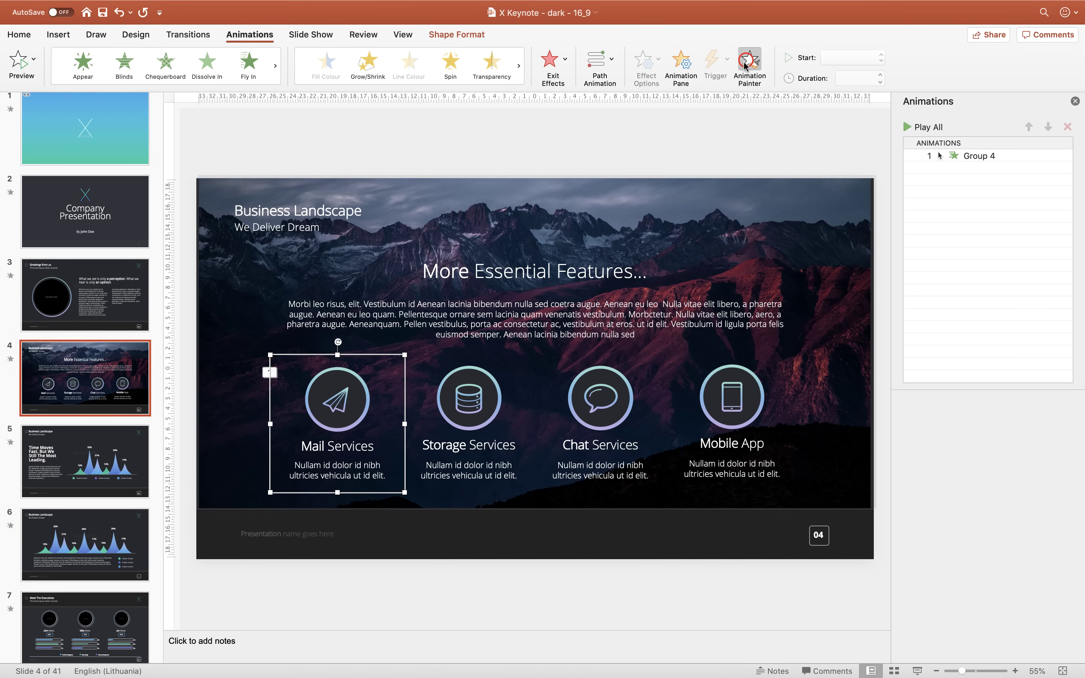
click(474, 397)
click(749, 63)
click(603, 398)
click(746, 62)
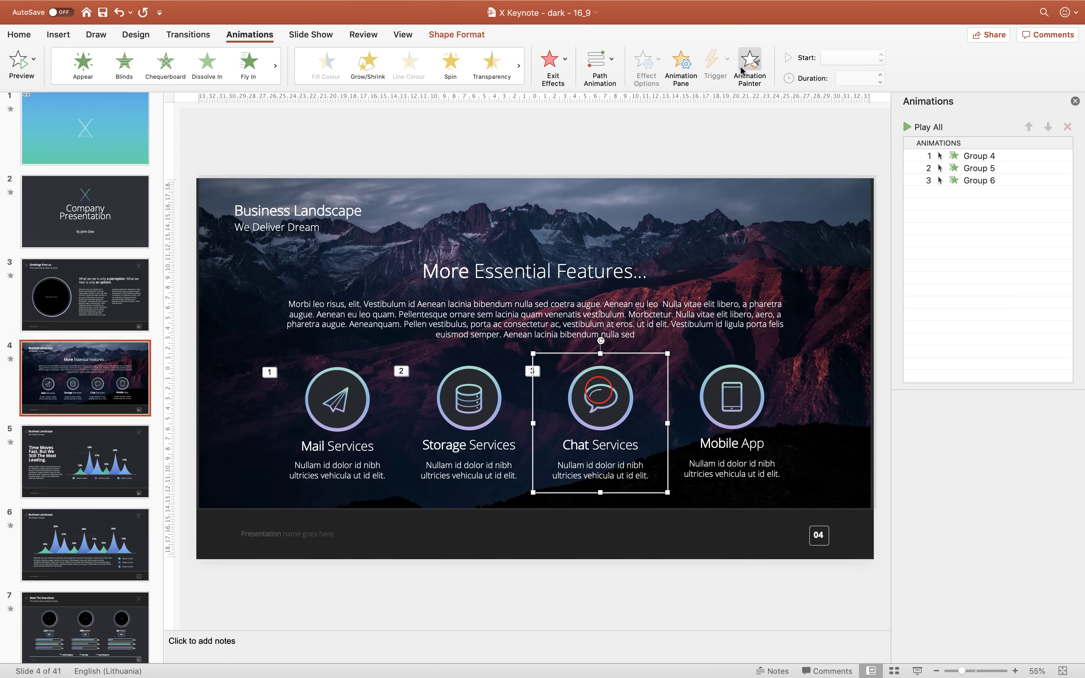
click(734, 394)
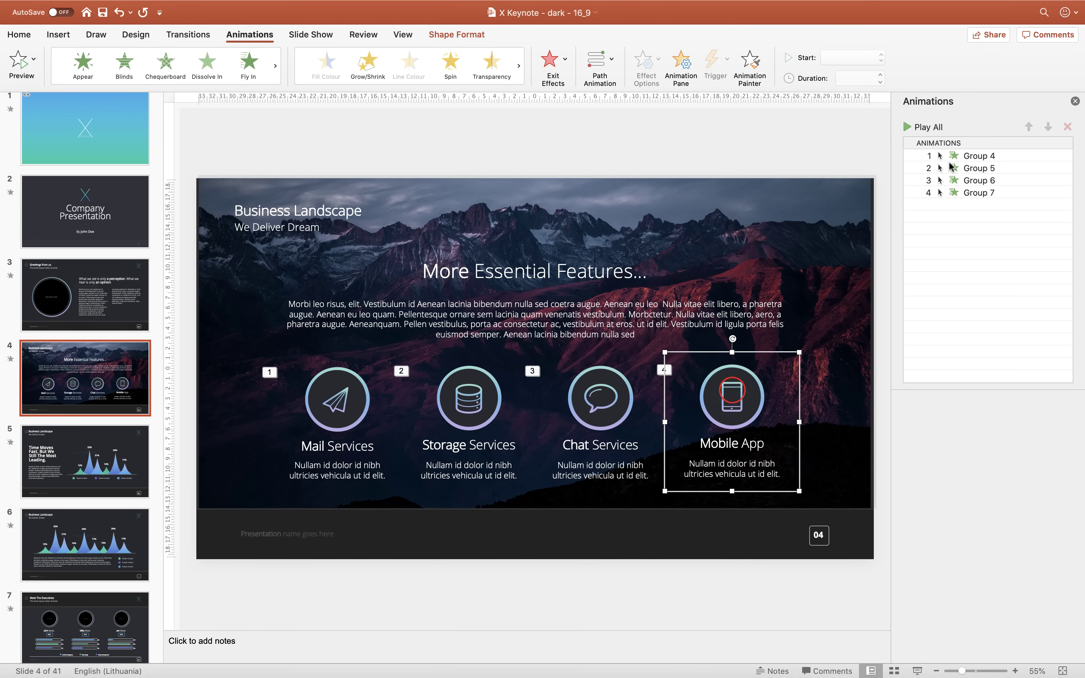
click(961, 156)
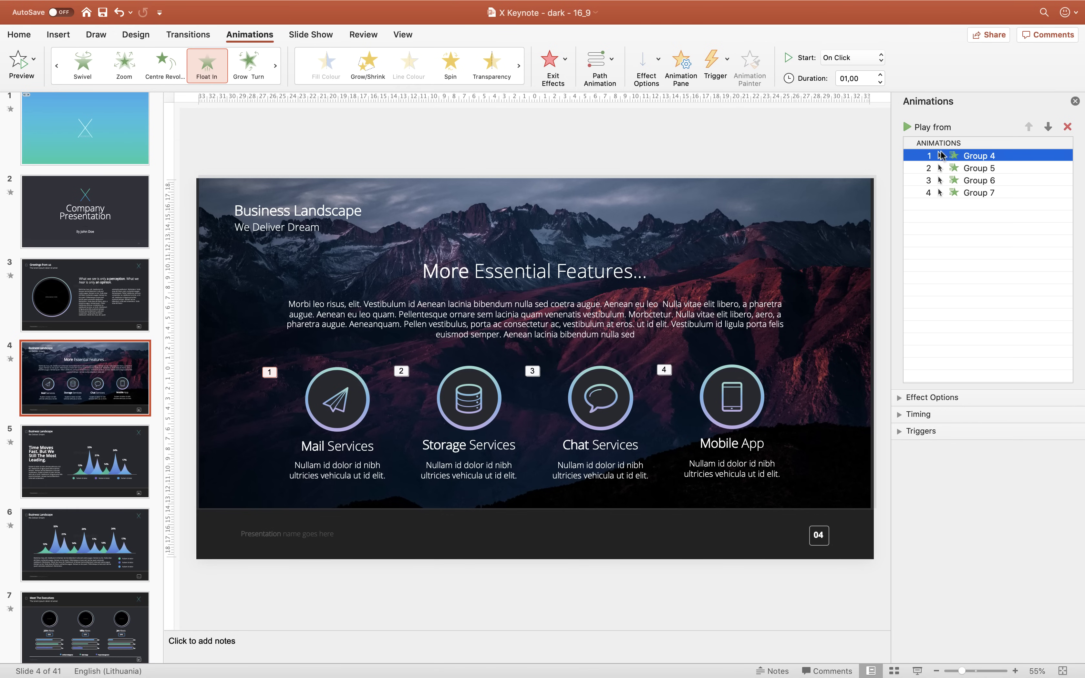
click(966, 169)
click(971, 179)
click(973, 193)
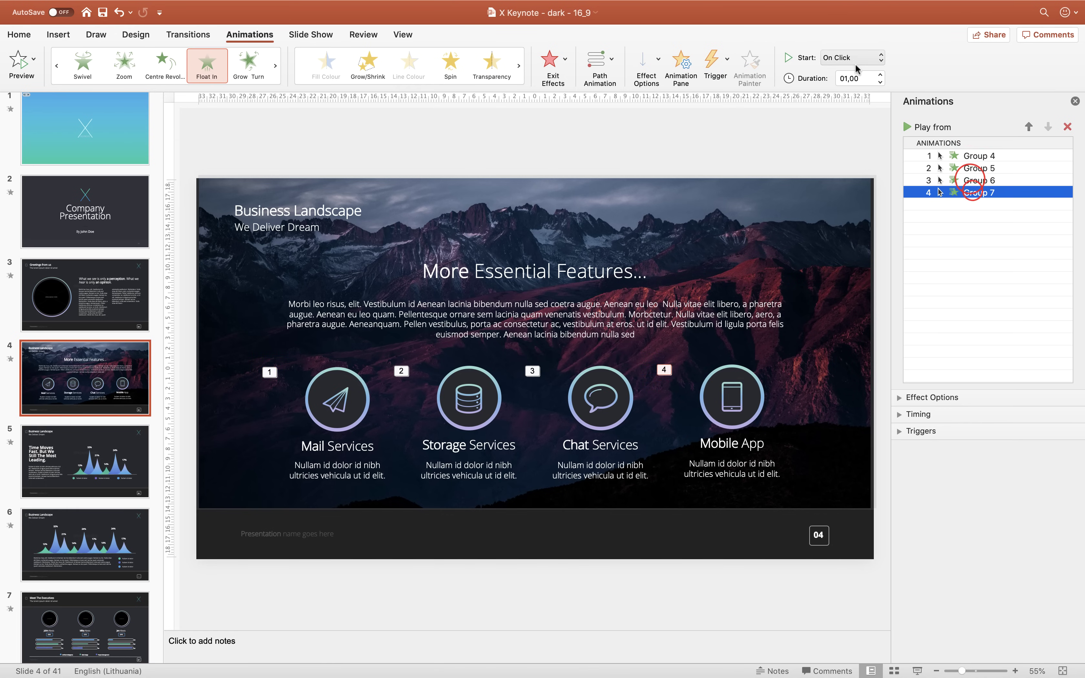
click(918, 671)
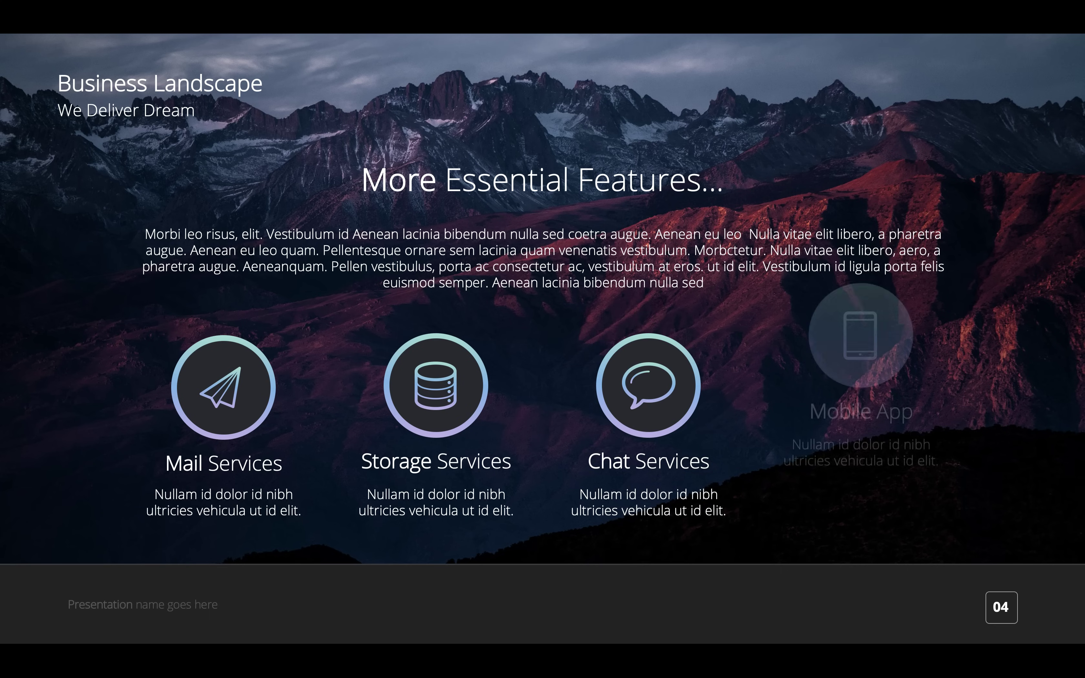
Step: Set the Group 5–7 animations to start After Previous, then replay slide 4 to check
key(Escape)
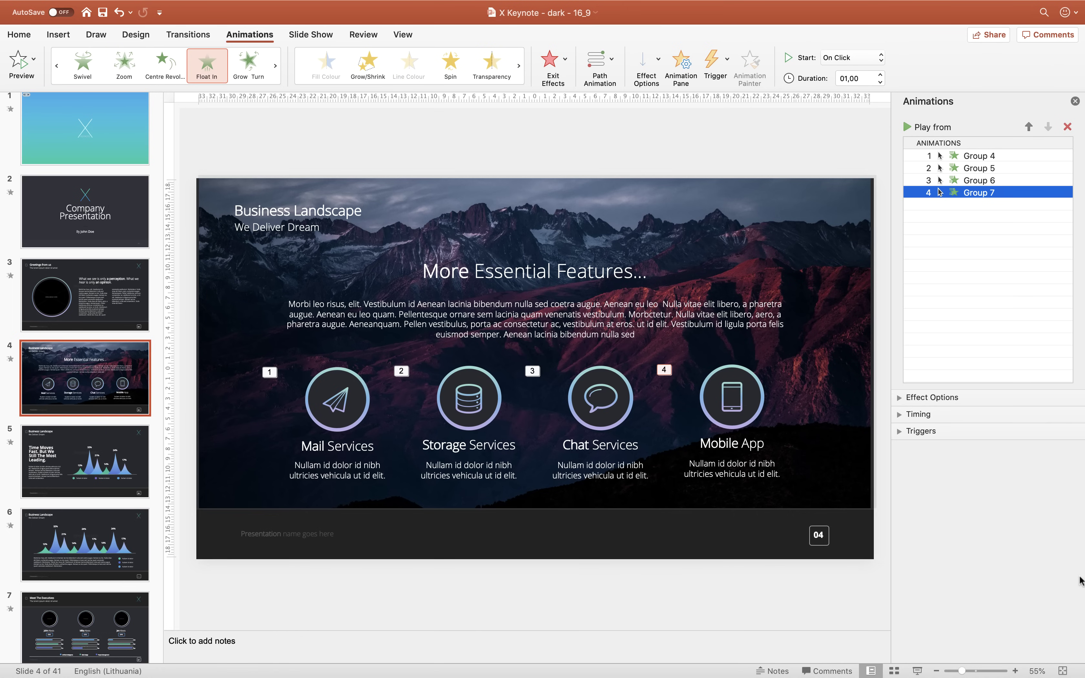
click(981, 170)
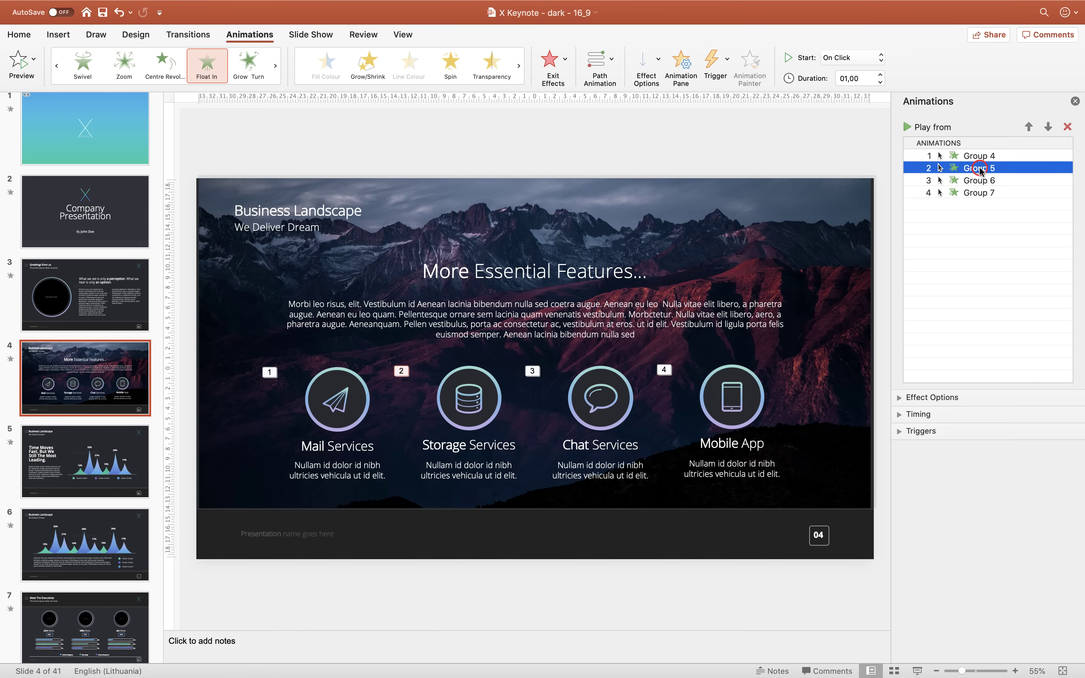
shift+click(978, 194)
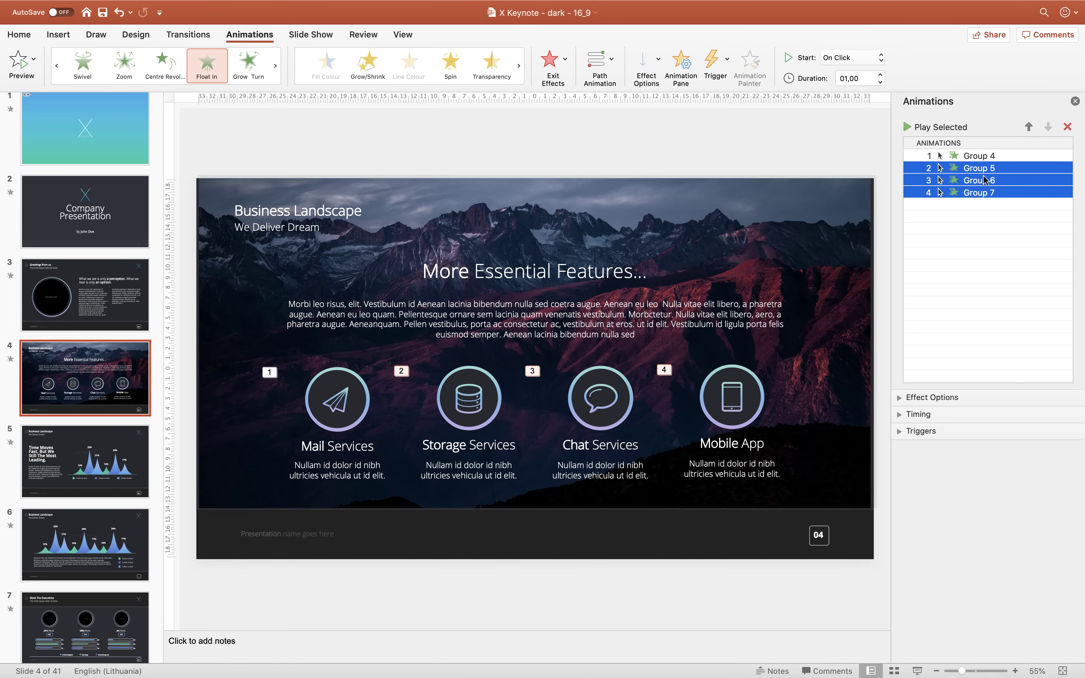
click(880, 57)
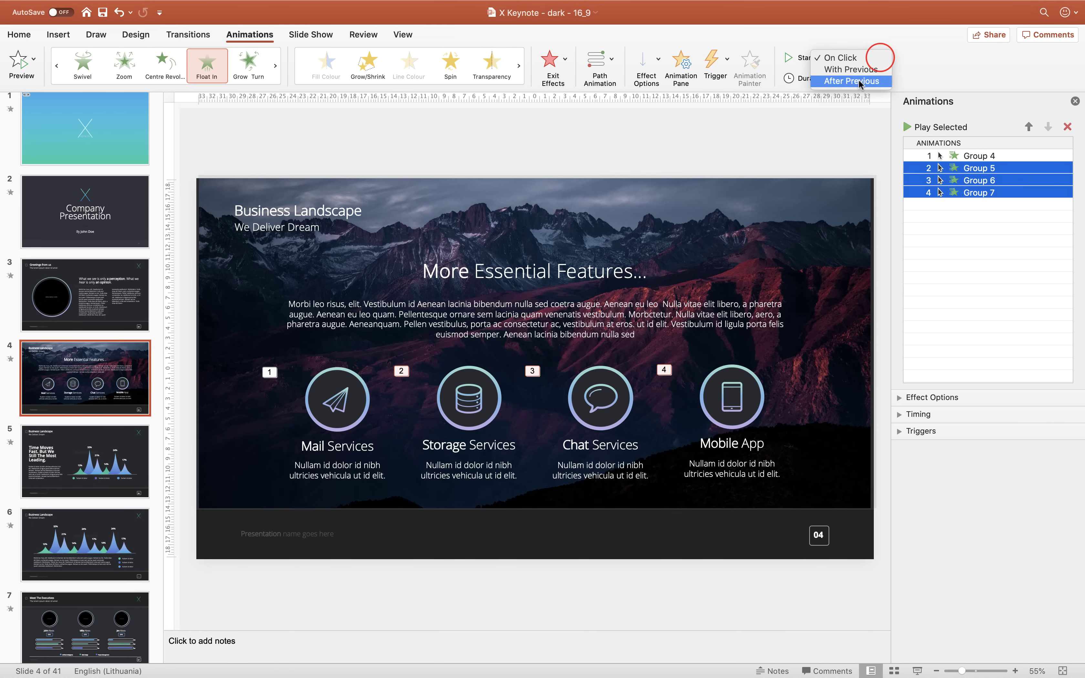
click(852, 81)
click(973, 171)
click(957, 156)
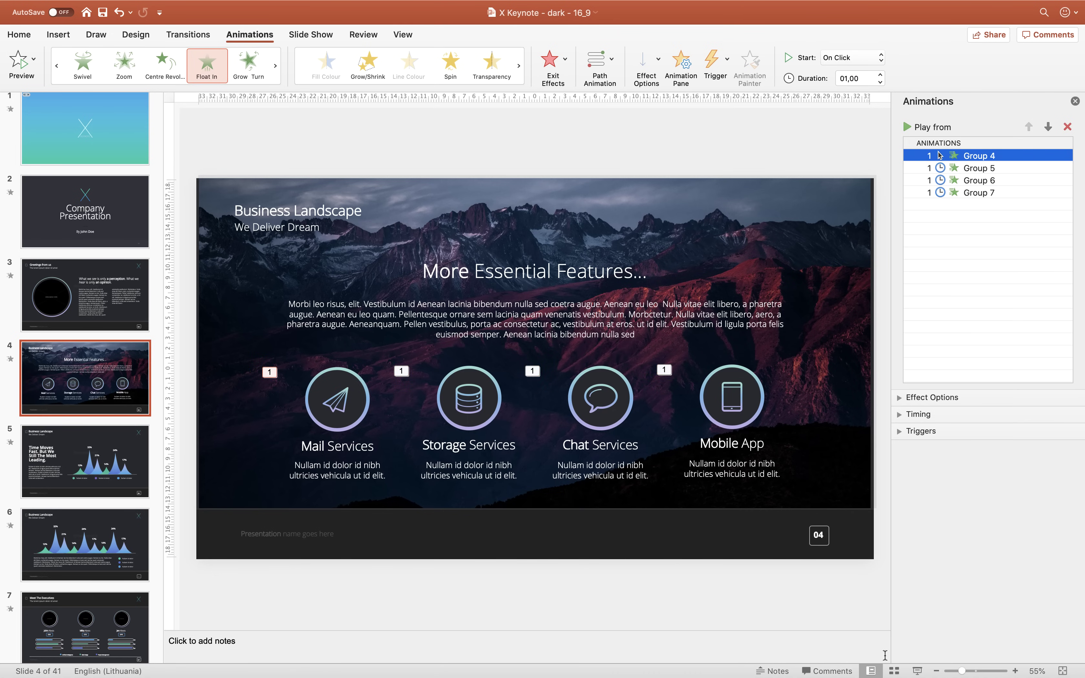
click(917, 670)
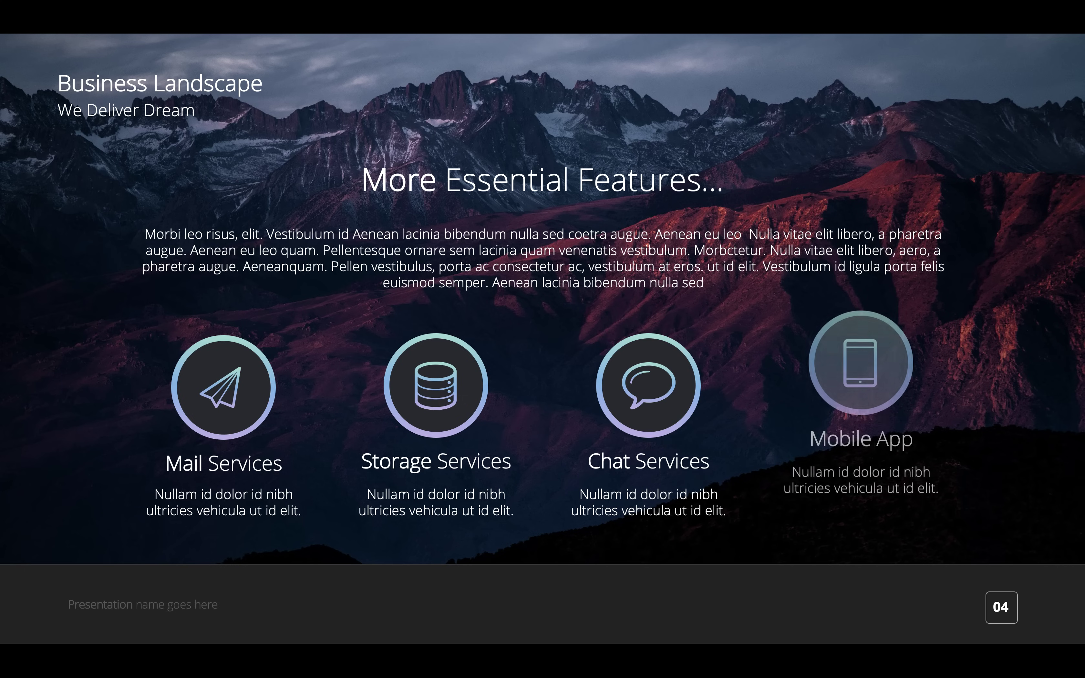
key(Escape)
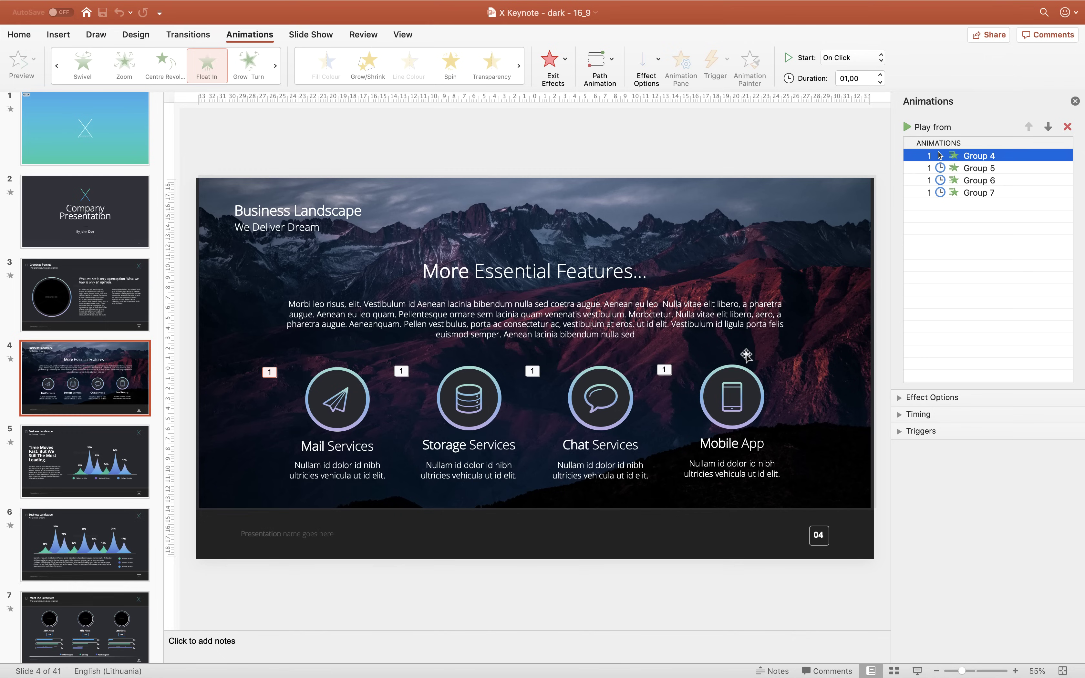
Step: Go to slide 5 and inspect the peak chart's 12% and 32% peaks without changing them
click(622, 148)
scroll(108, 432, down, 5)
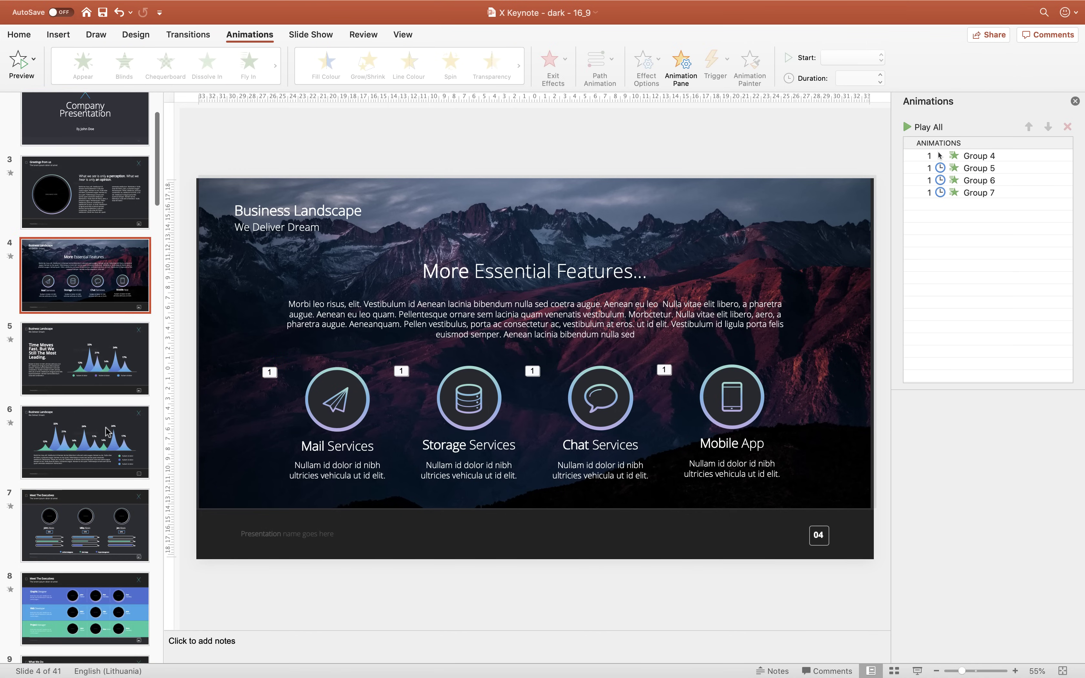
click(103, 370)
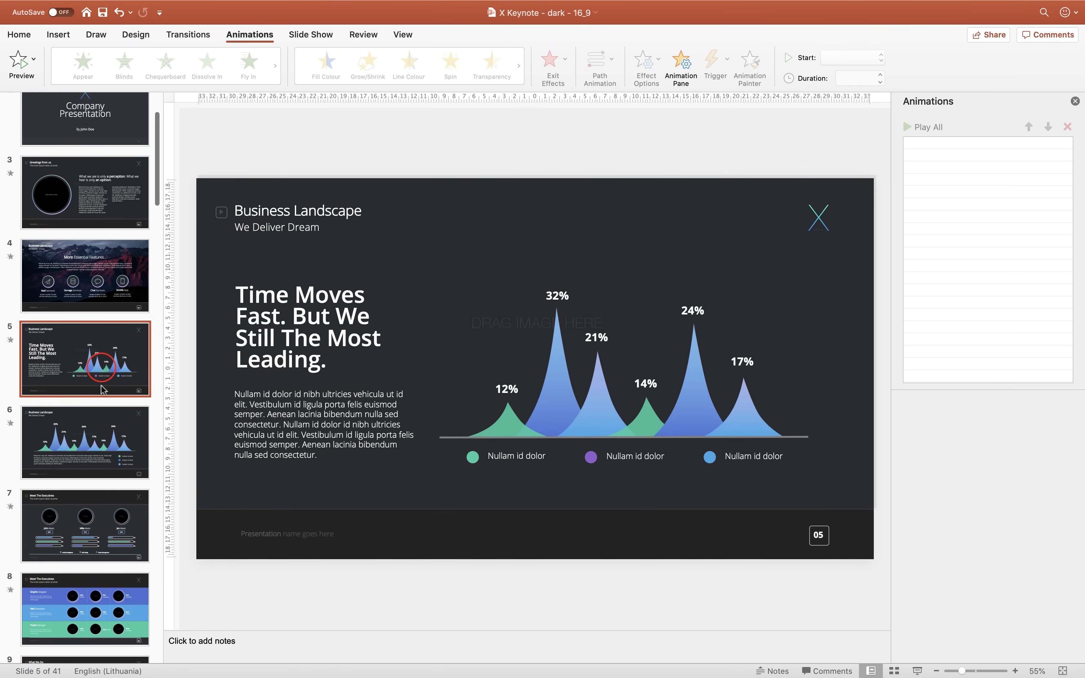
click(103, 444)
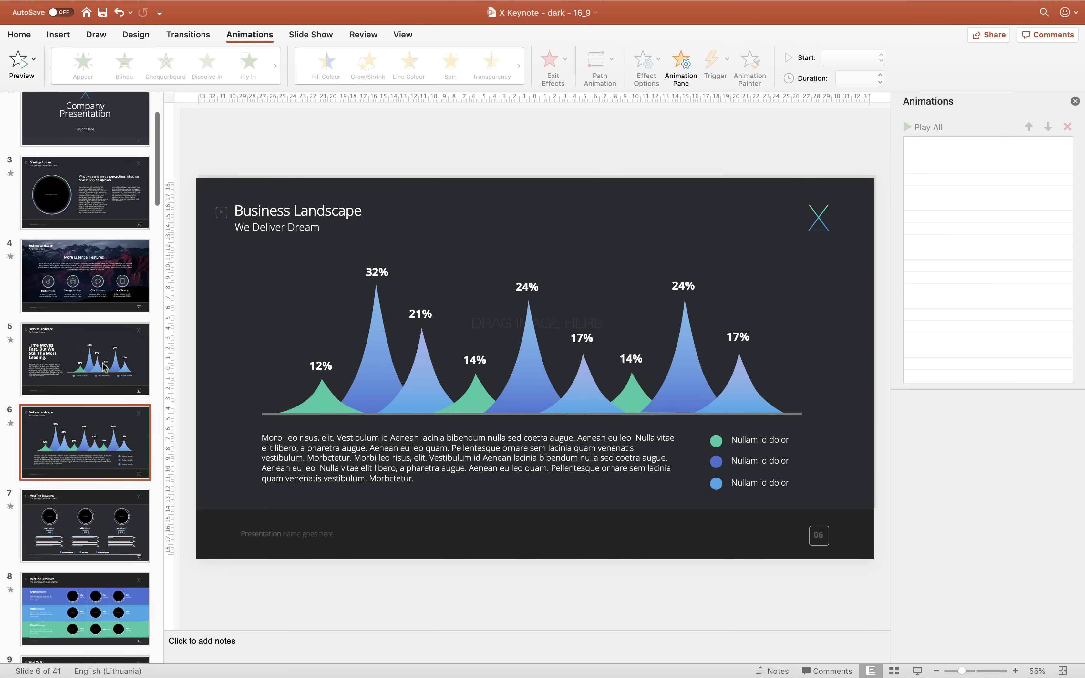
click(103, 385)
scroll(103, 372, down, 1)
click(503, 429)
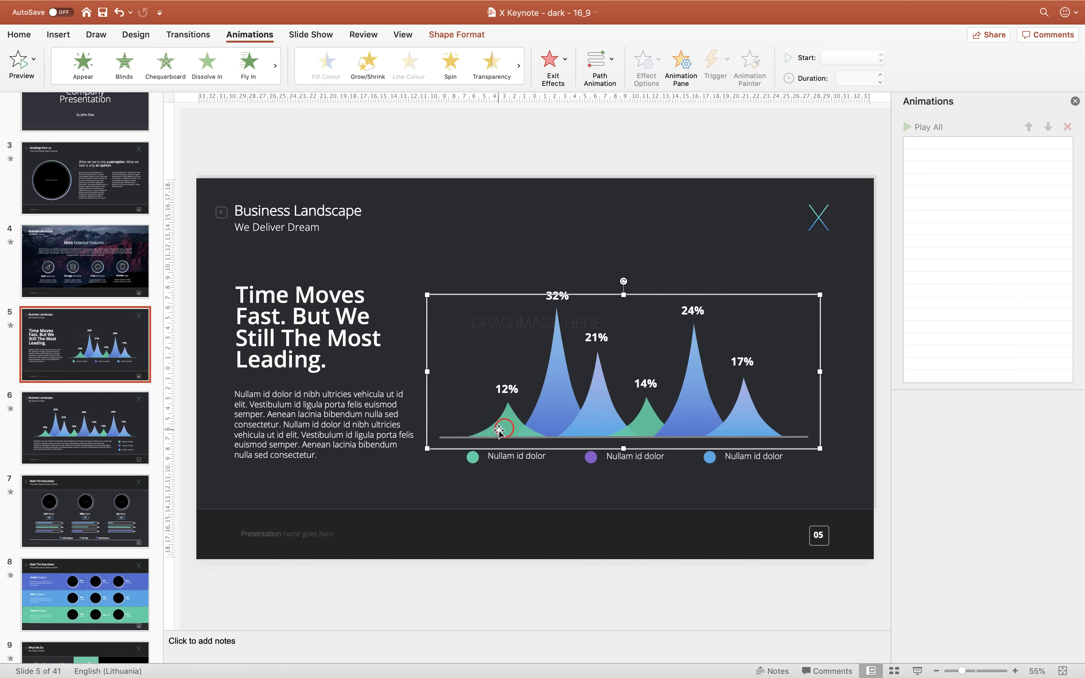
click(512, 424)
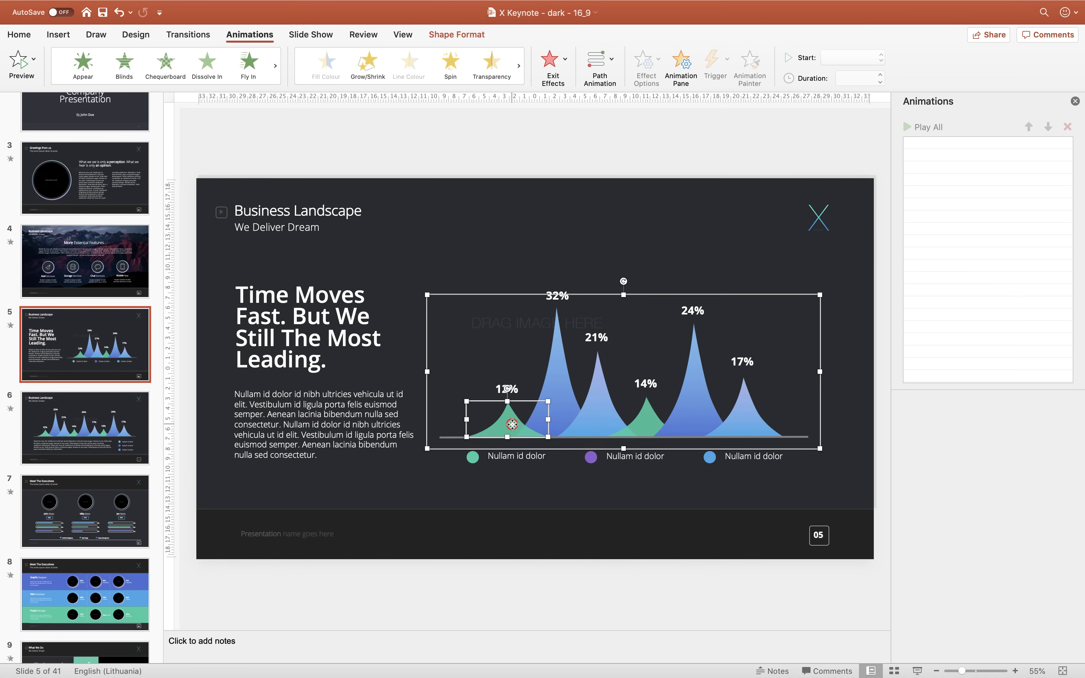
mouse_move(507, 401)
mouse_down()
mouse_move(508, 367)
mouse_move(508, 398)
mouse_up()
click(557, 382)
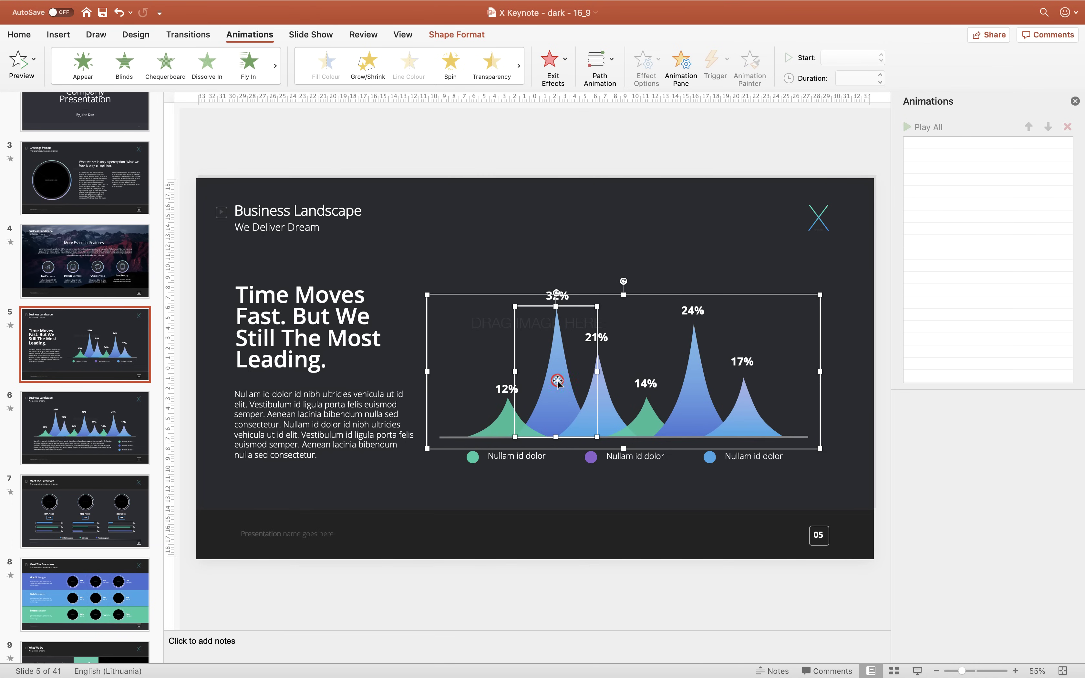
click(544, 520)
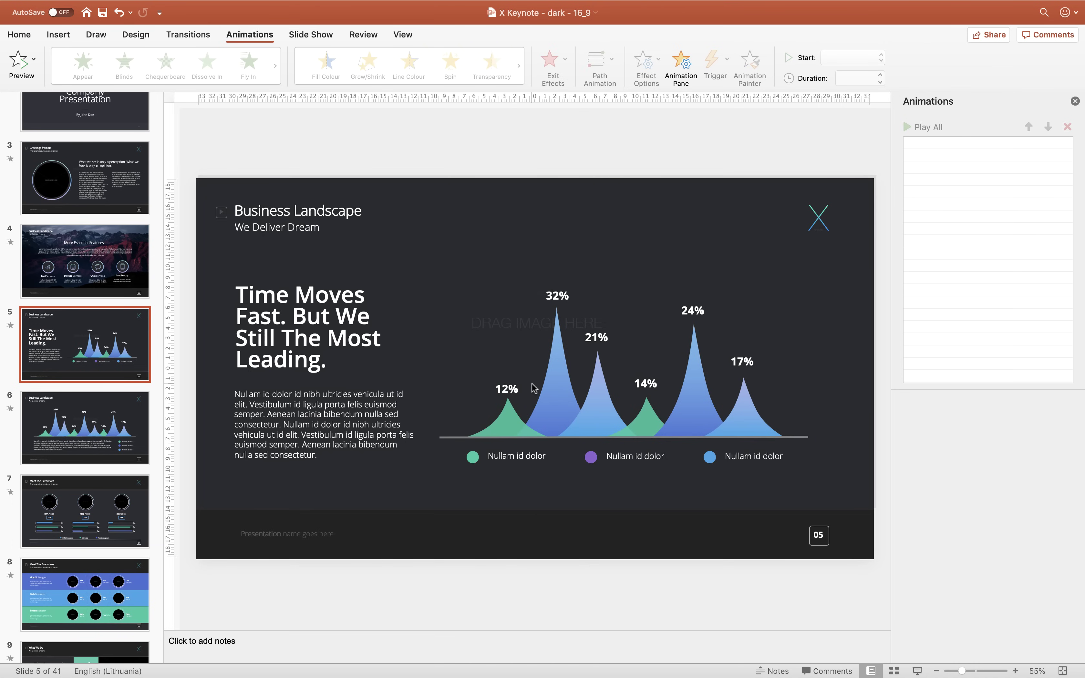
Step: Ungroup the slide 5 peak chart into separate shapes
click(524, 414)
right_click(514, 409)
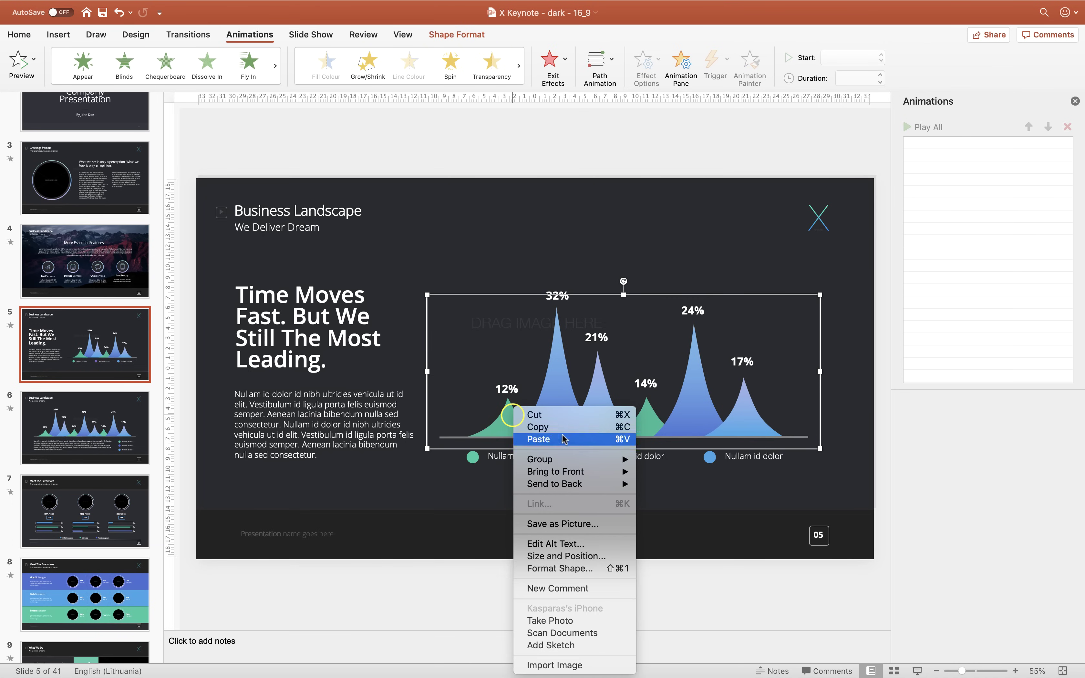
mouse_move(566, 462)
click(668, 491)
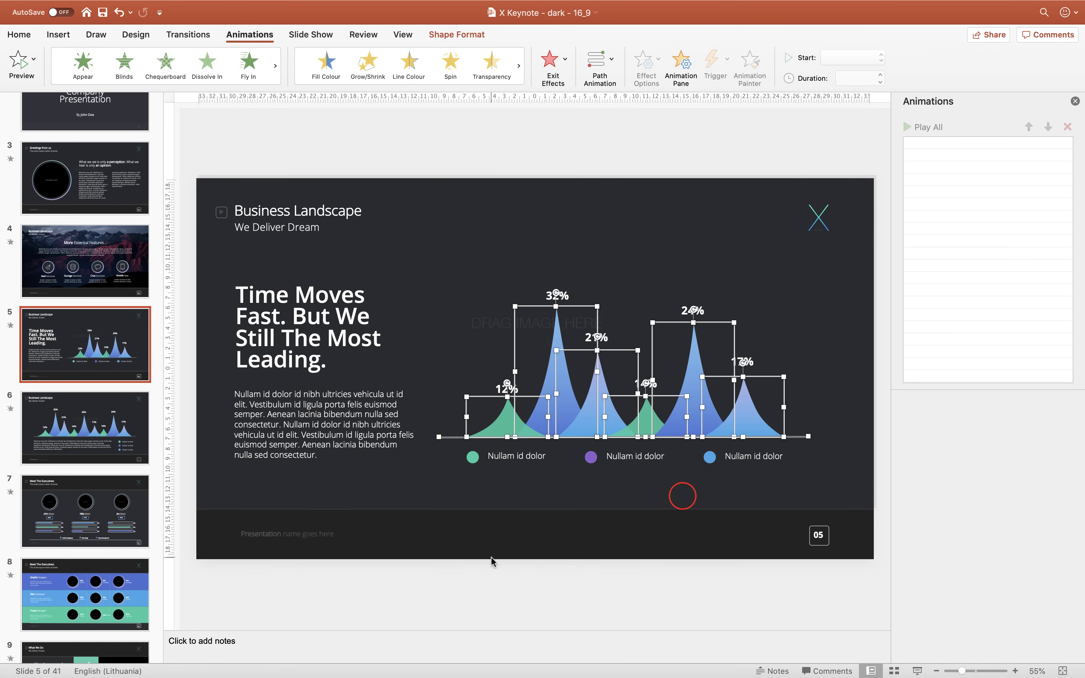
click(490, 568)
Step: Group the green 12% and blue 32% peaks each with its percentage label
click(507, 421)
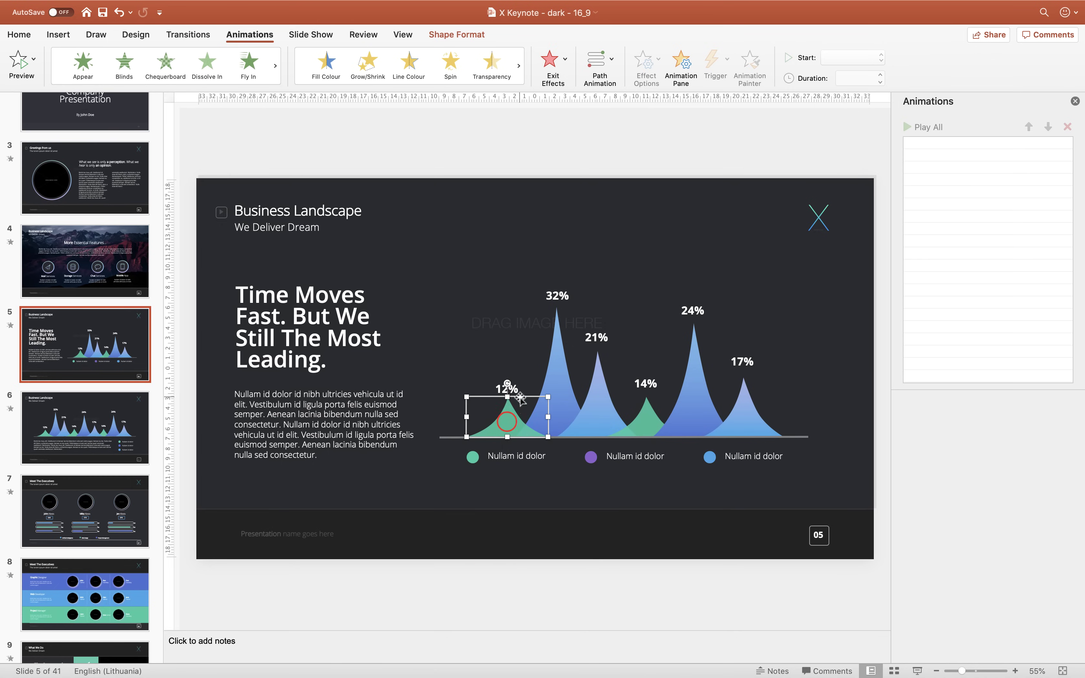
shift+click(507, 386)
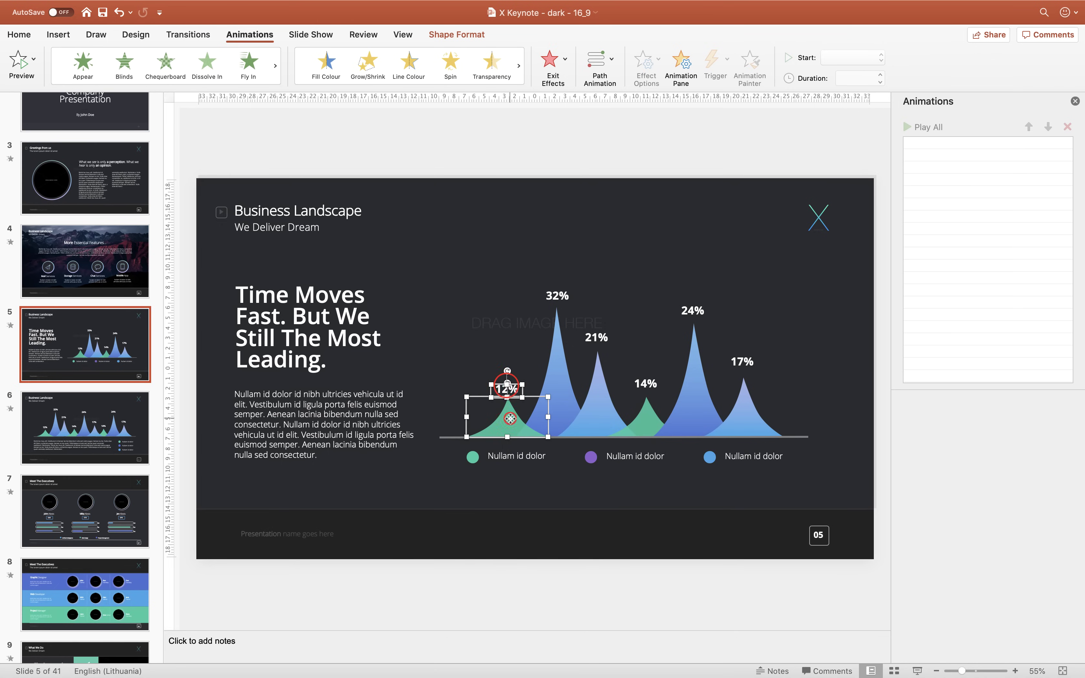
key(alt+super+g)
click(559, 350)
click(557, 292)
shift+click(558, 372)
key(alt+super+g)
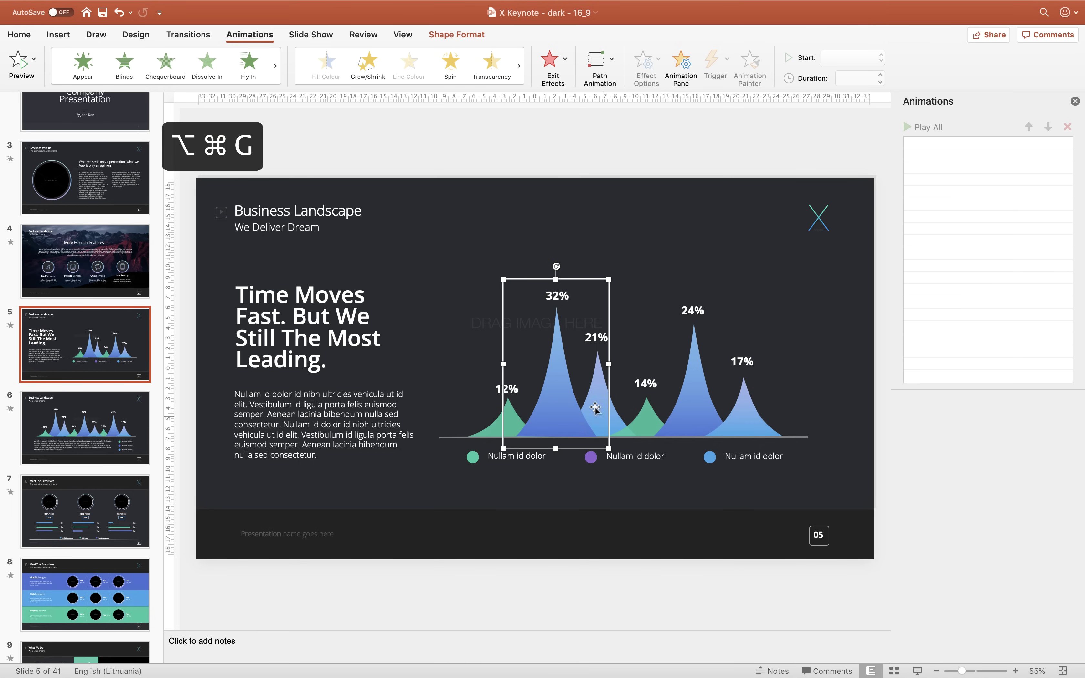
Step: Group the 21%, 14%, 24% and 17% peaks each with its percentage label
click(596, 337)
shift+click(598, 386)
key(alt+super+g)
click(645, 384)
shift+click(658, 420)
key(alt+super+g)
click(693, 310)
click(749, 360)
shift+click(740, 411)
key(alt+super+g)
Step: Select the 12% peak group and expand the full list of entrance effects
click(507, 389)
click(276, 66)
click(178, 86)
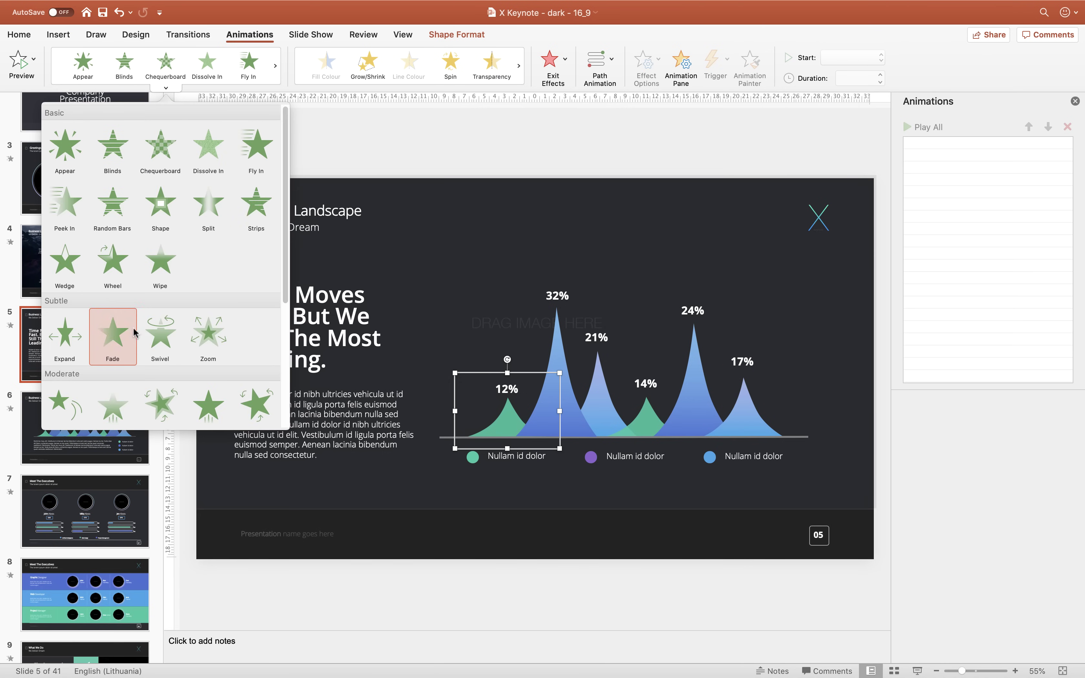
Step: Apply Float In with the Float Down direction to the 12% group and preview it
scroll(184, 307, down, 2)
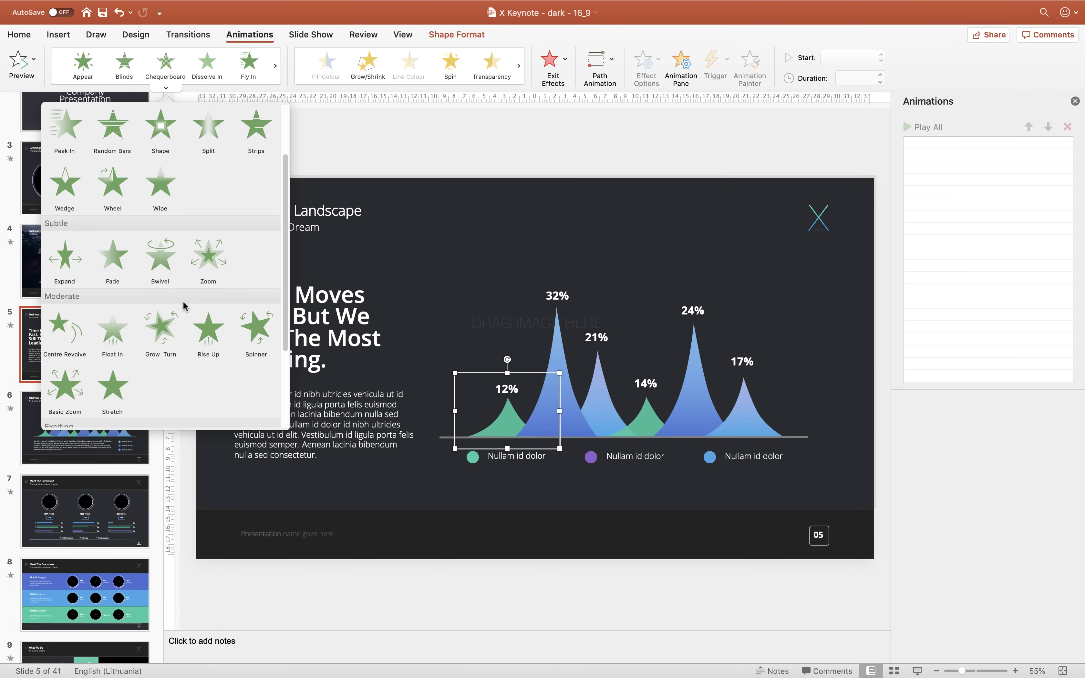
scroll(184, 307, up, 2)
scroll(184, 306, down, 3)
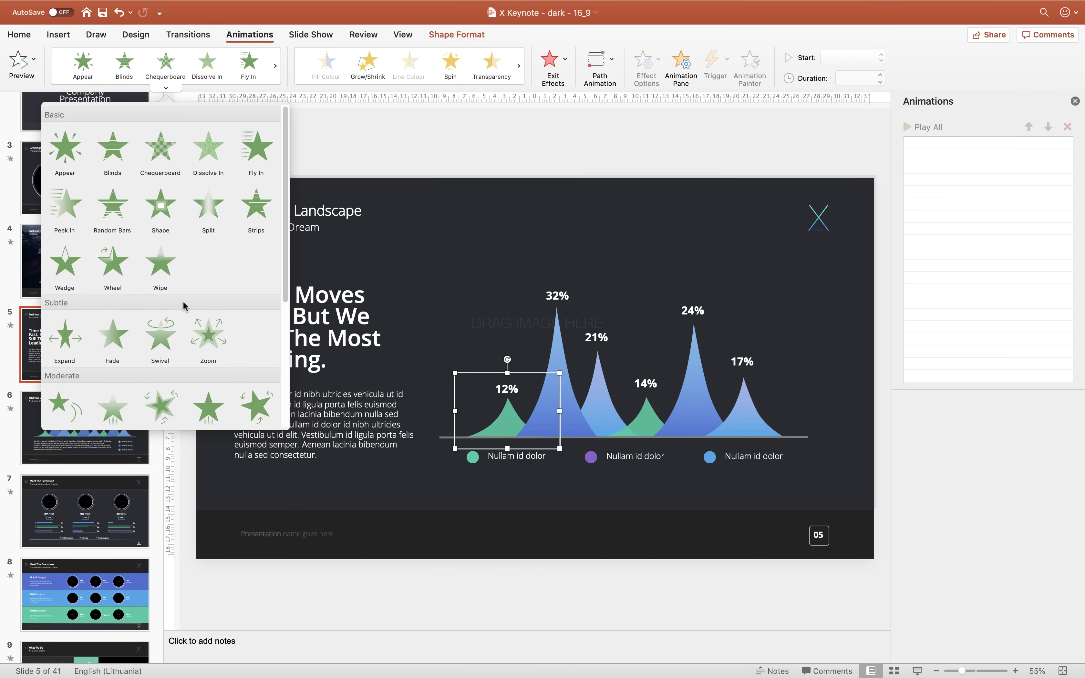
click(113, 291)
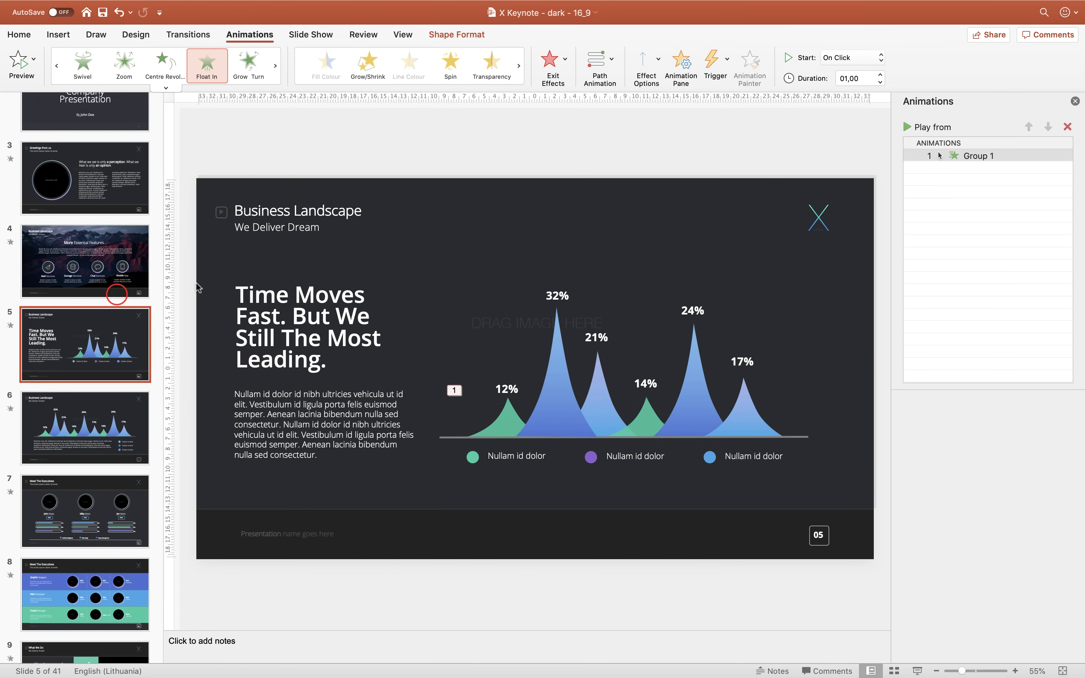
click(658, 59)
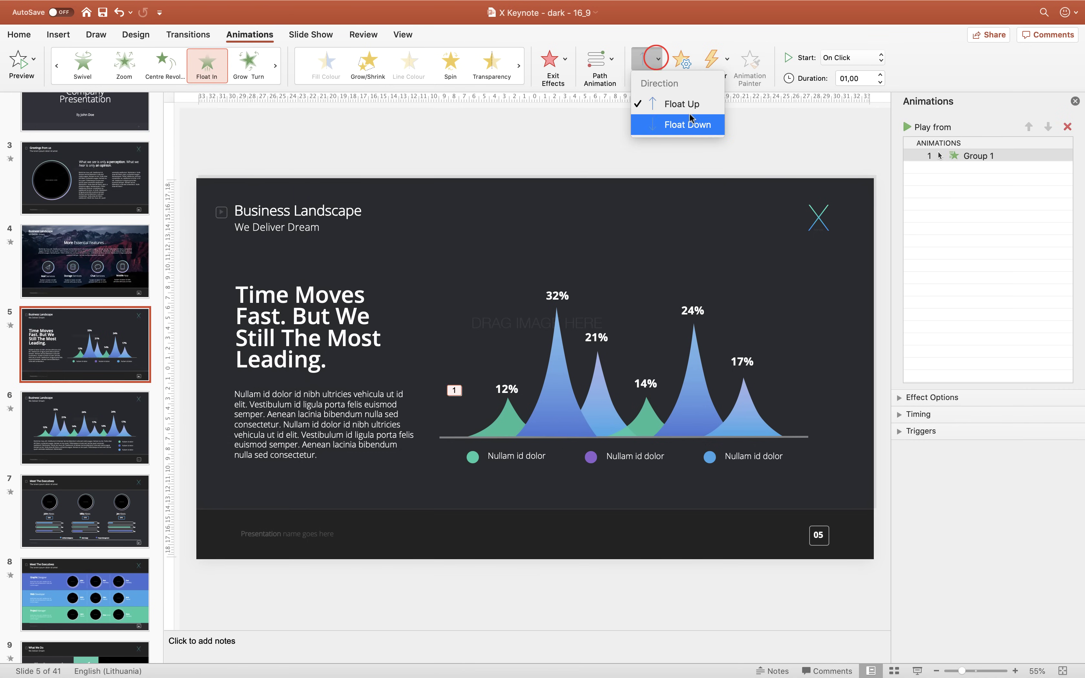
click(691, 126)
click(936, 127)
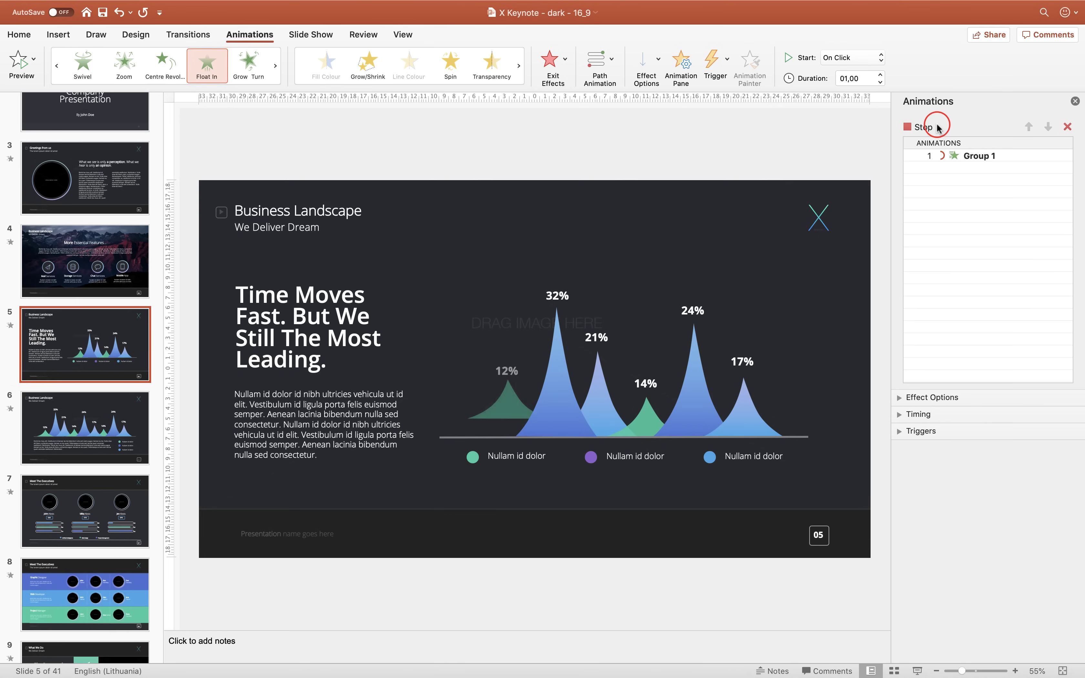
click(515, 412)
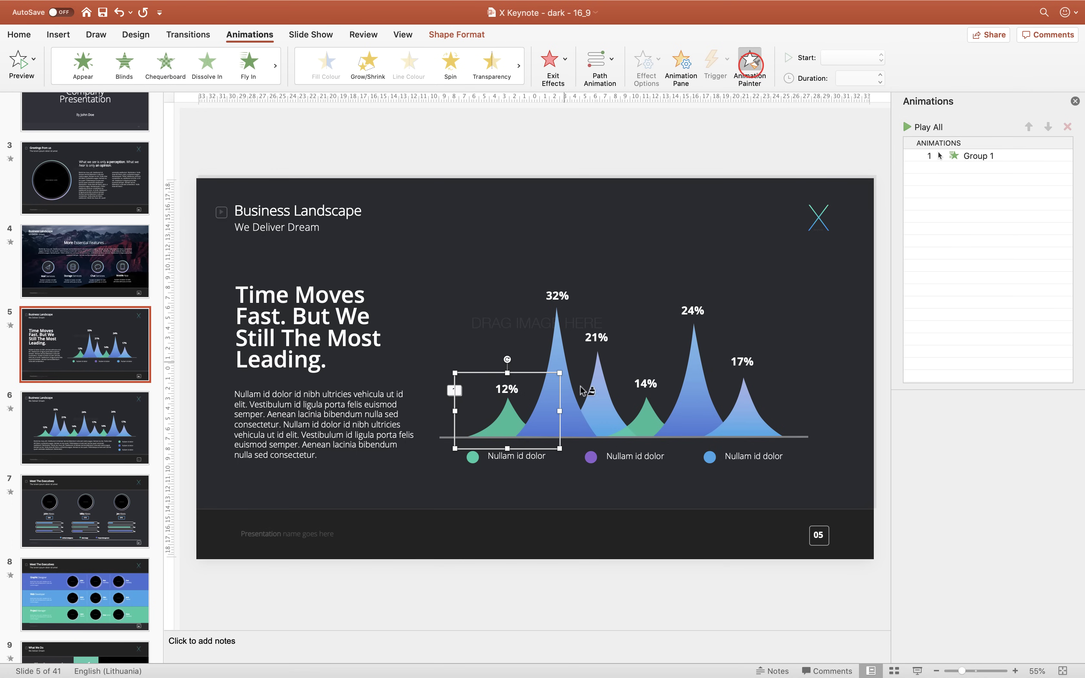
Step: Paint Float In onto the 32%, 21%, 14%, 24% and 17% peaks, then preview and play
click(556, 345)
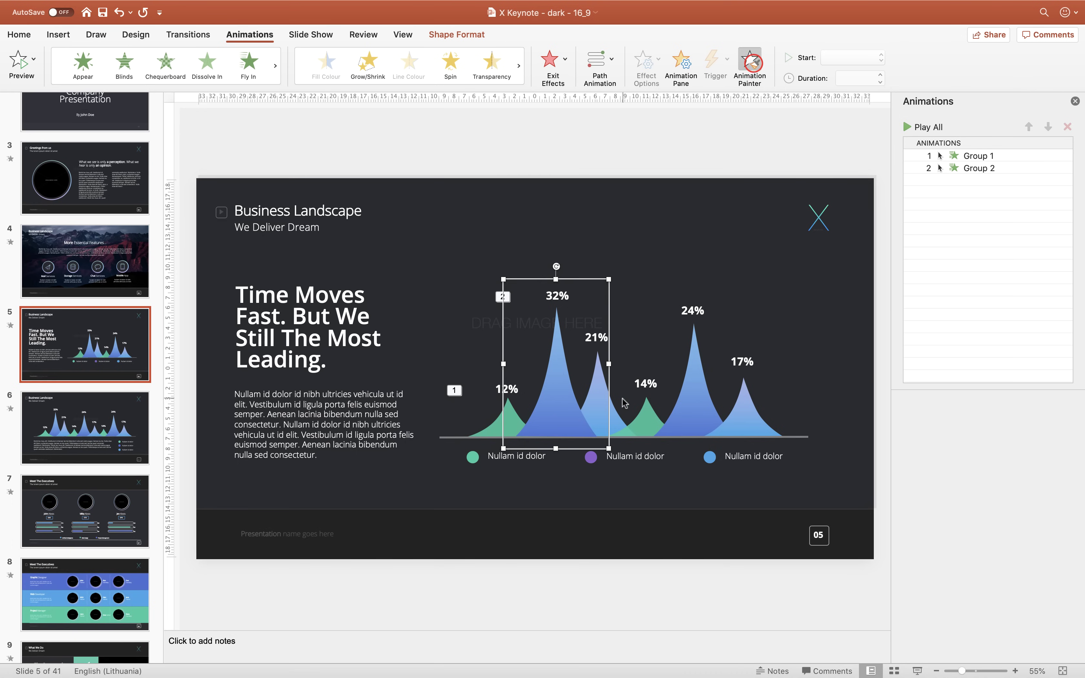
click(618, 426)
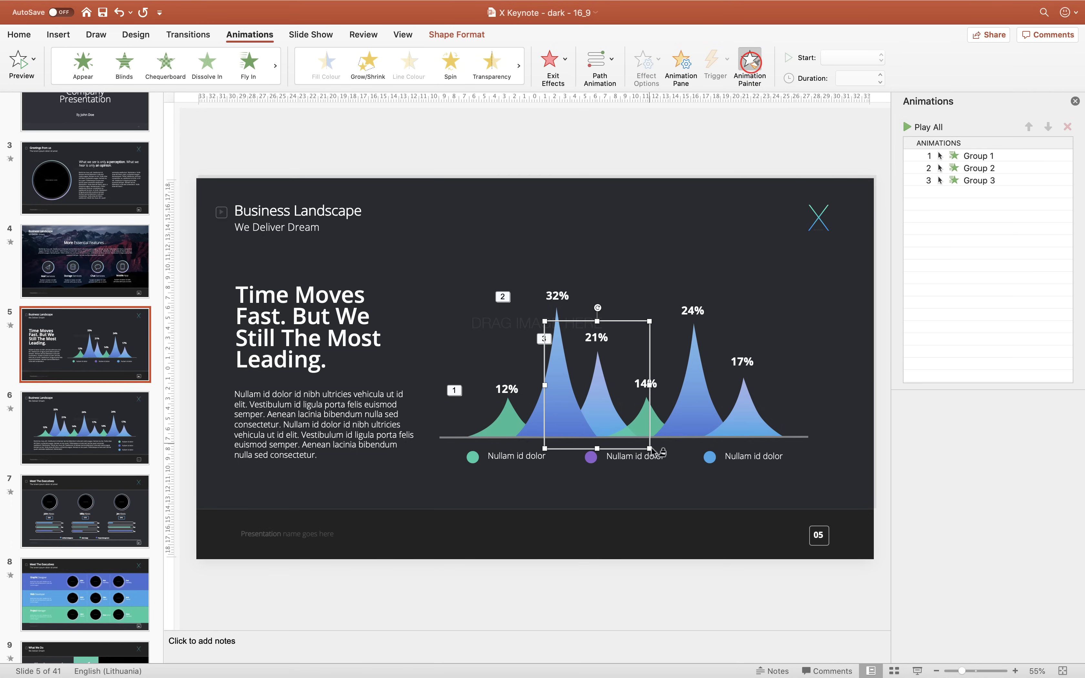
click(639, 427)
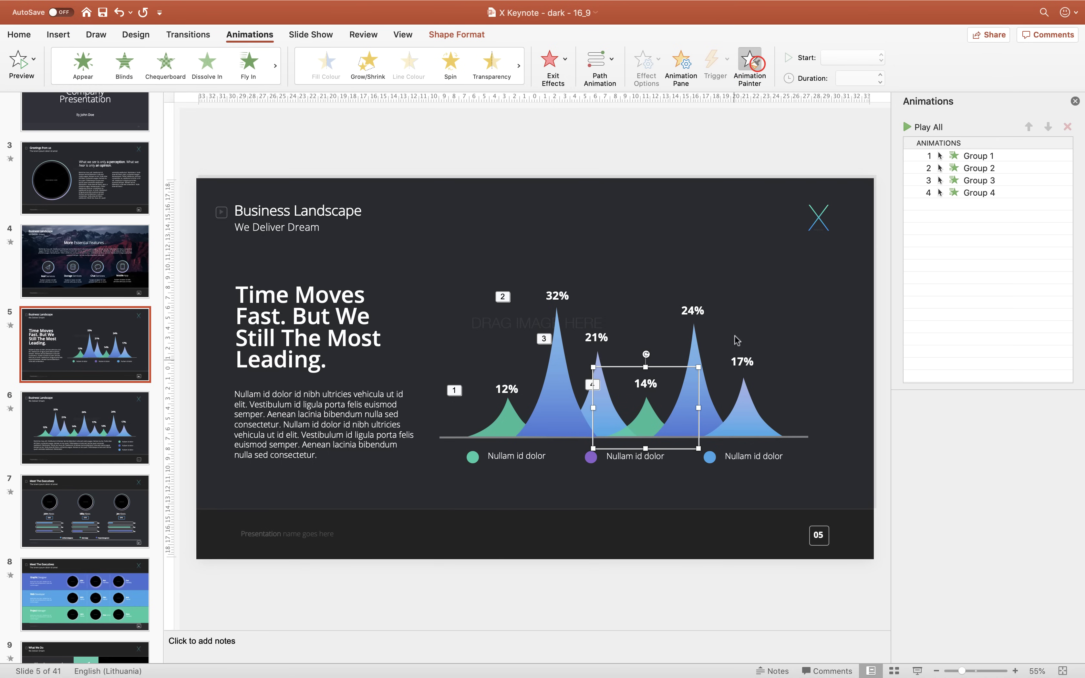
click(698, 356)
click(749, 67)
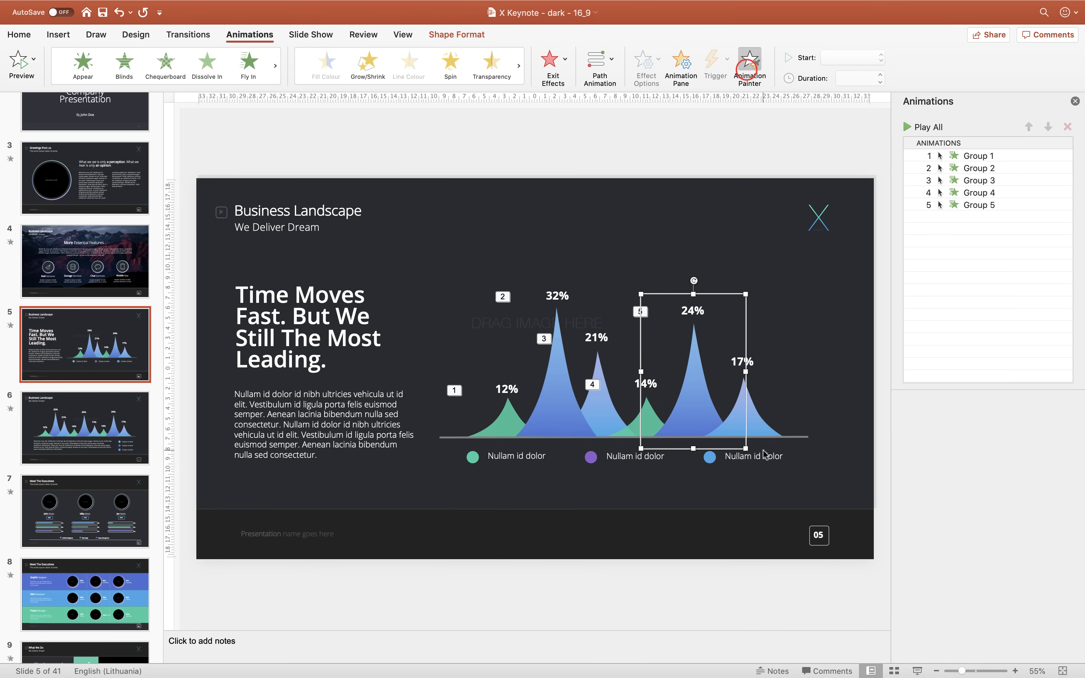
click(755, 428)
click(964, 155)
click(932, 128)
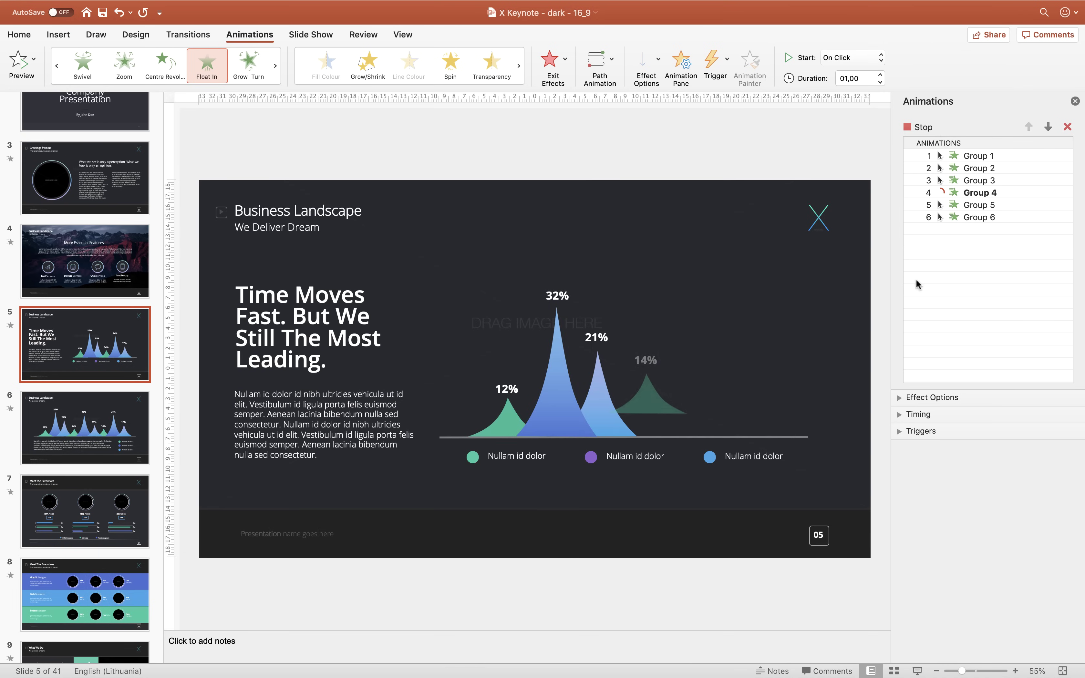
click(917, 672)
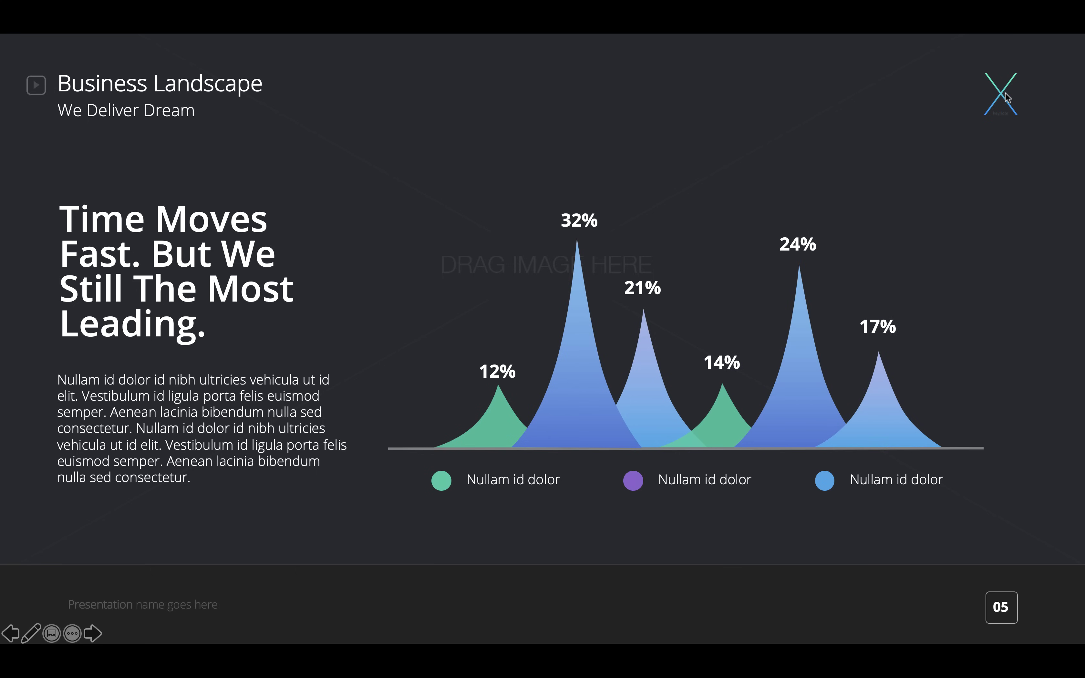
Step: Copy slide 4's mountain background picture and paste it onto slide 5
key(Escape)
click(620, 135)
click(483, 324)
click(104, 285)
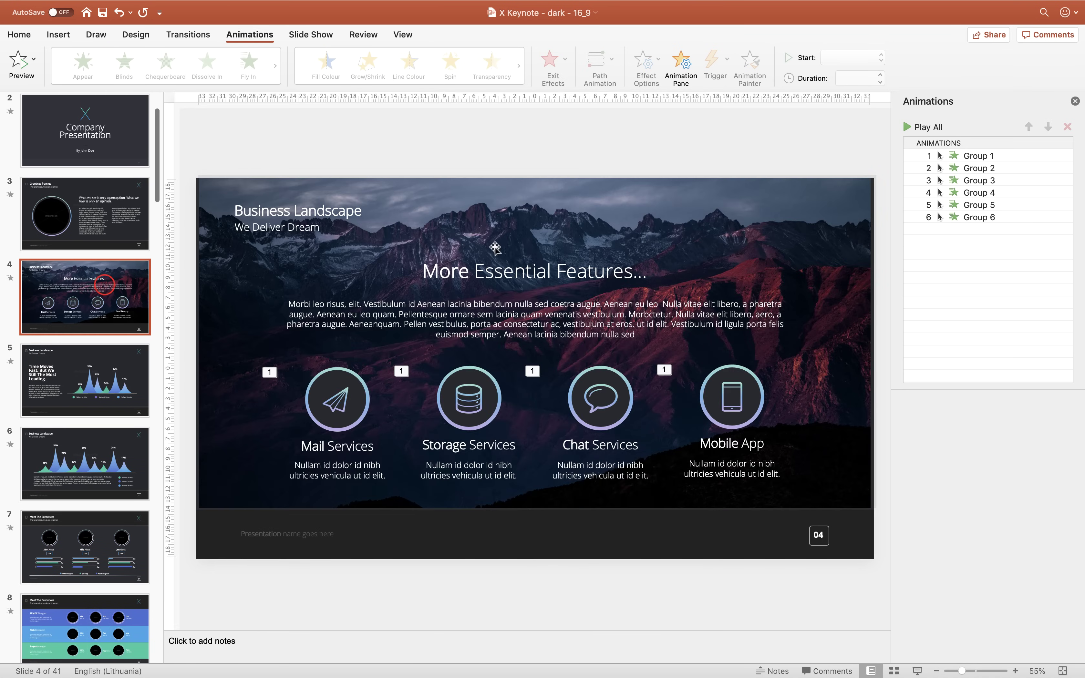
click(457, 210)
key(super+c)
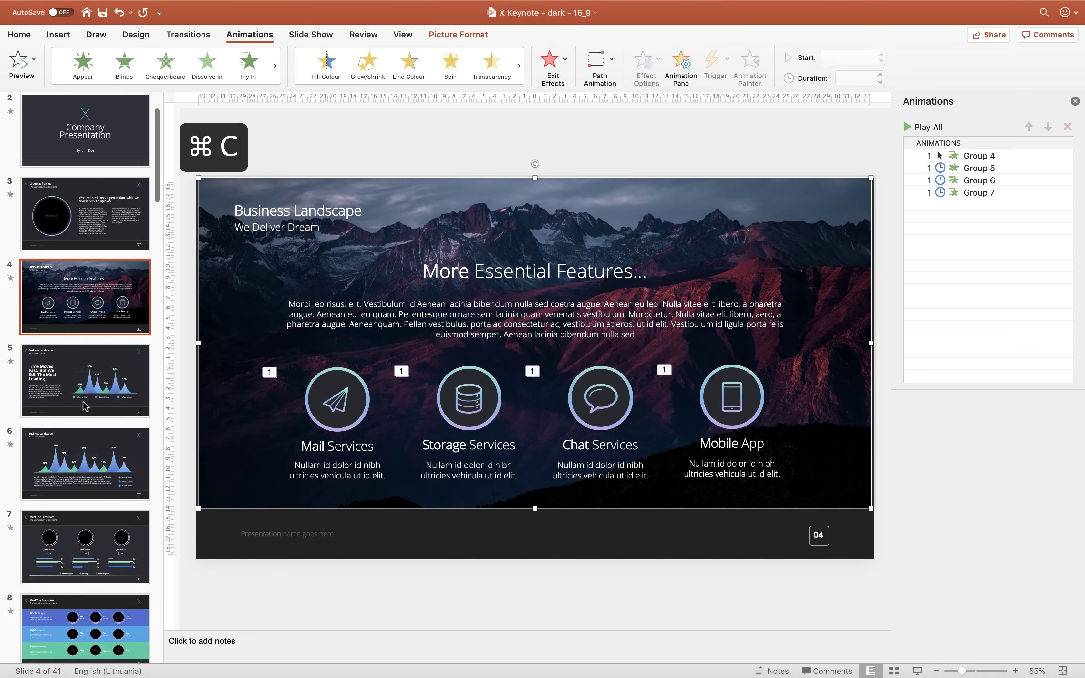
click(85, 406)
key(super+v)
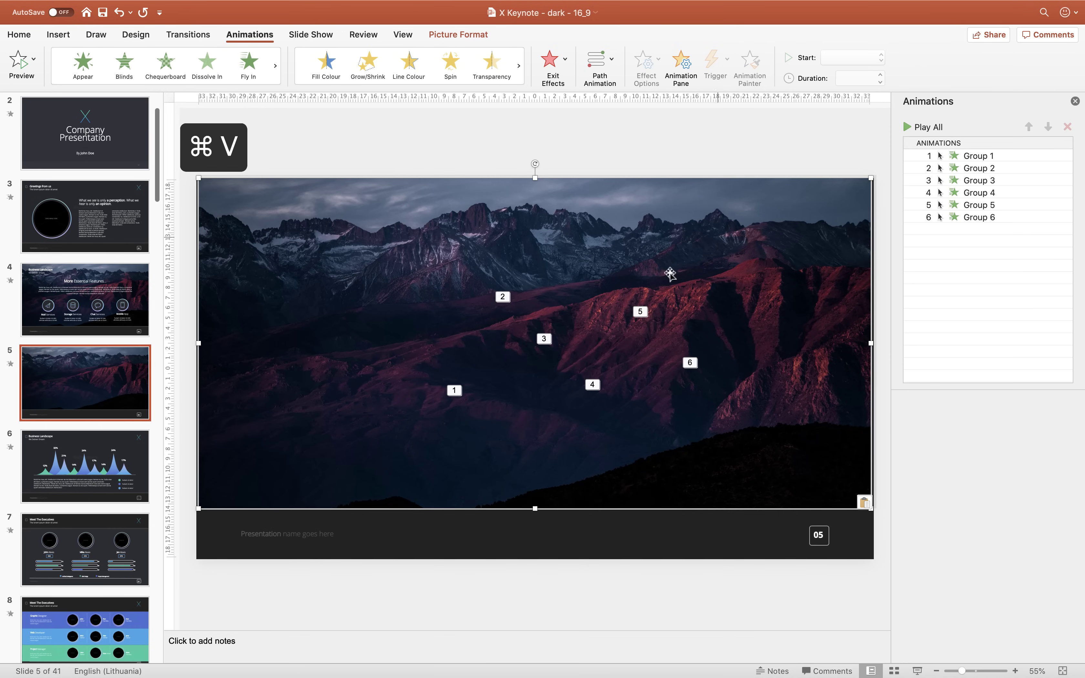
click(798, 148)
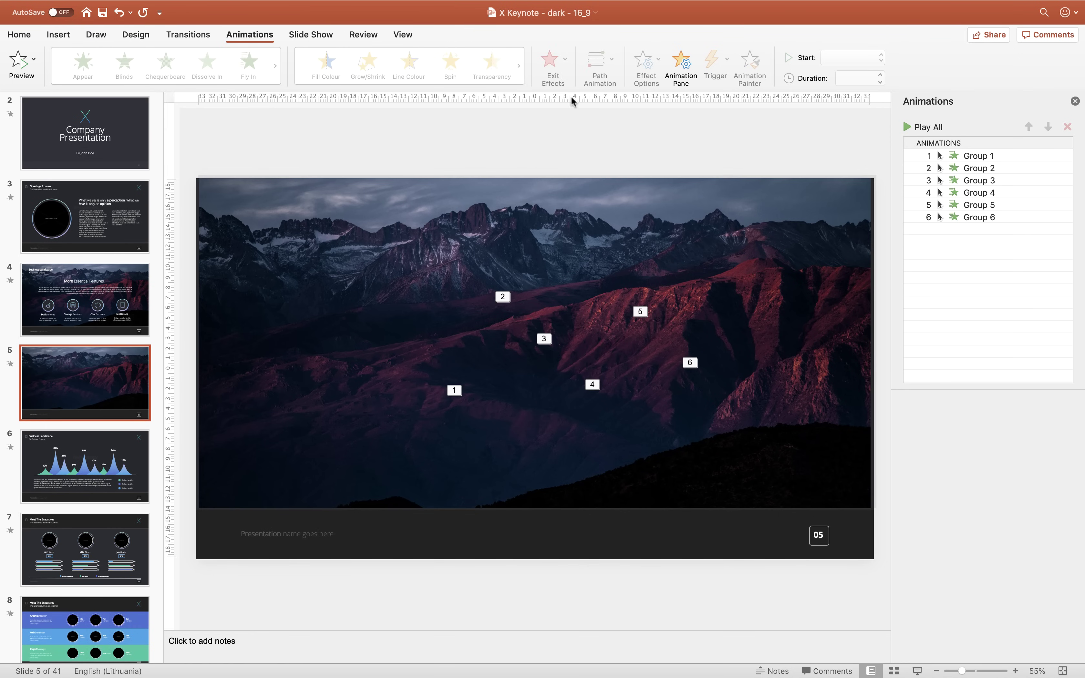
Step: In the Selection Pane, move the mountain photo to the bottom of the stacking order
click(19, 35)
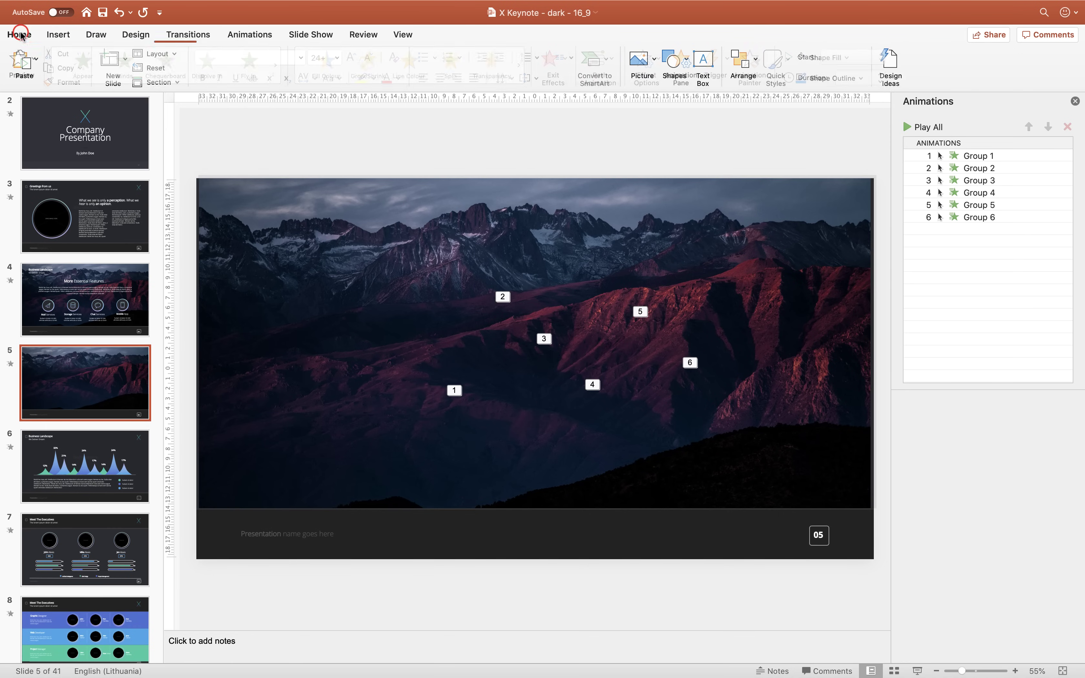
click(742, 61)
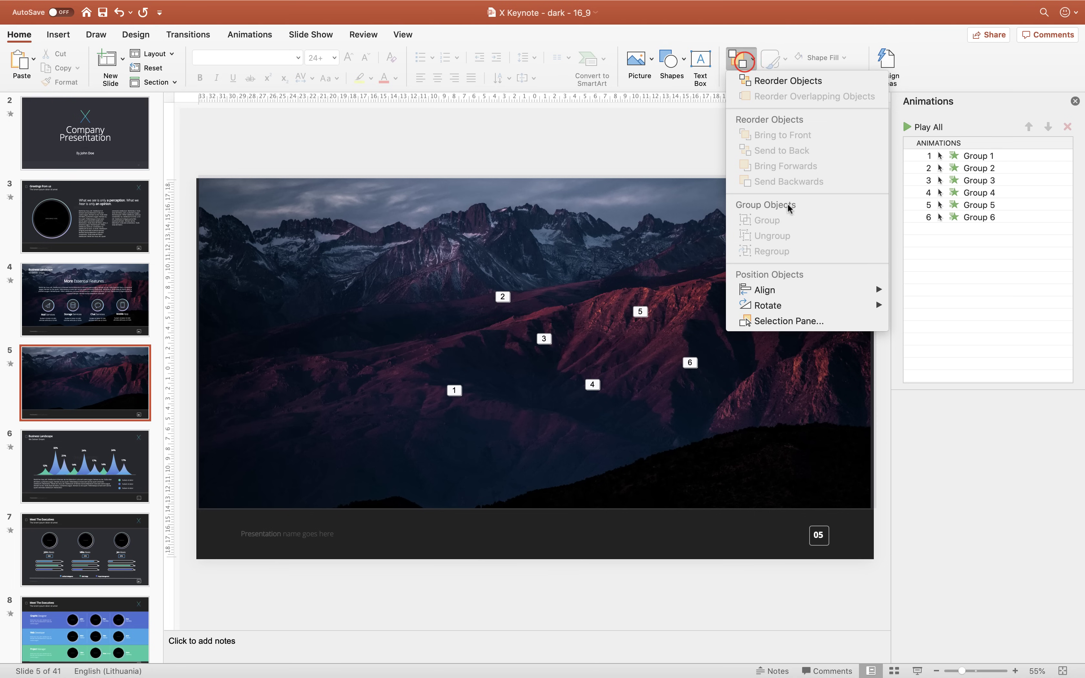
click(772, 321)
click(949, 143)
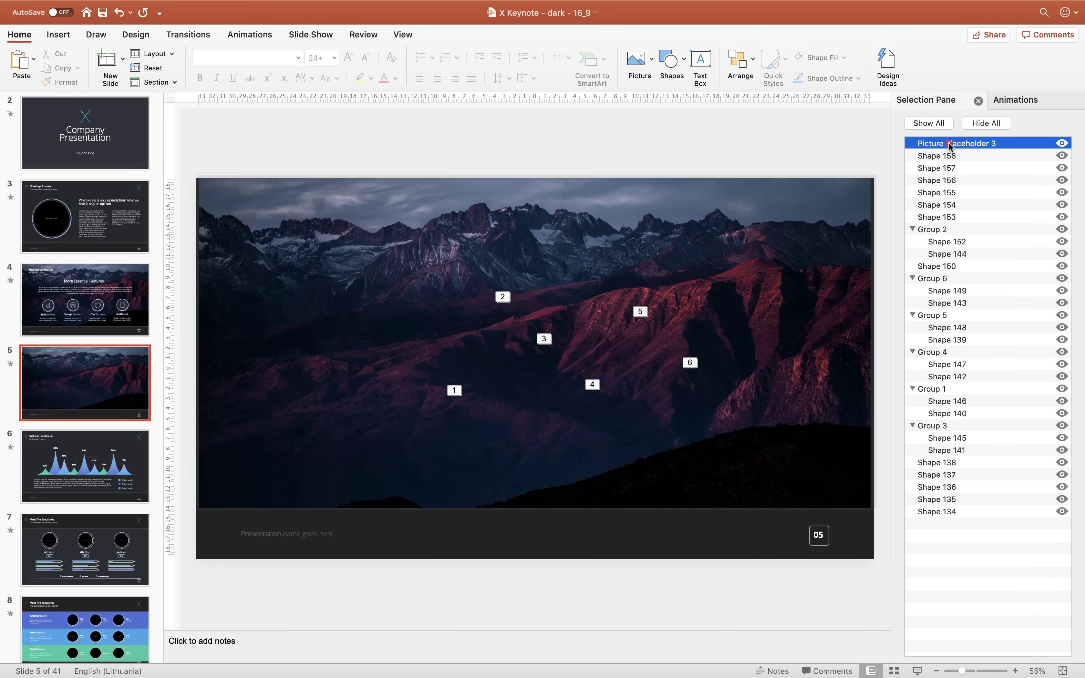
drag(949, 143, 957, 532)
Step: Show slide 5's animation list and play the slide full-screen, then return to editing
click(551, 601)
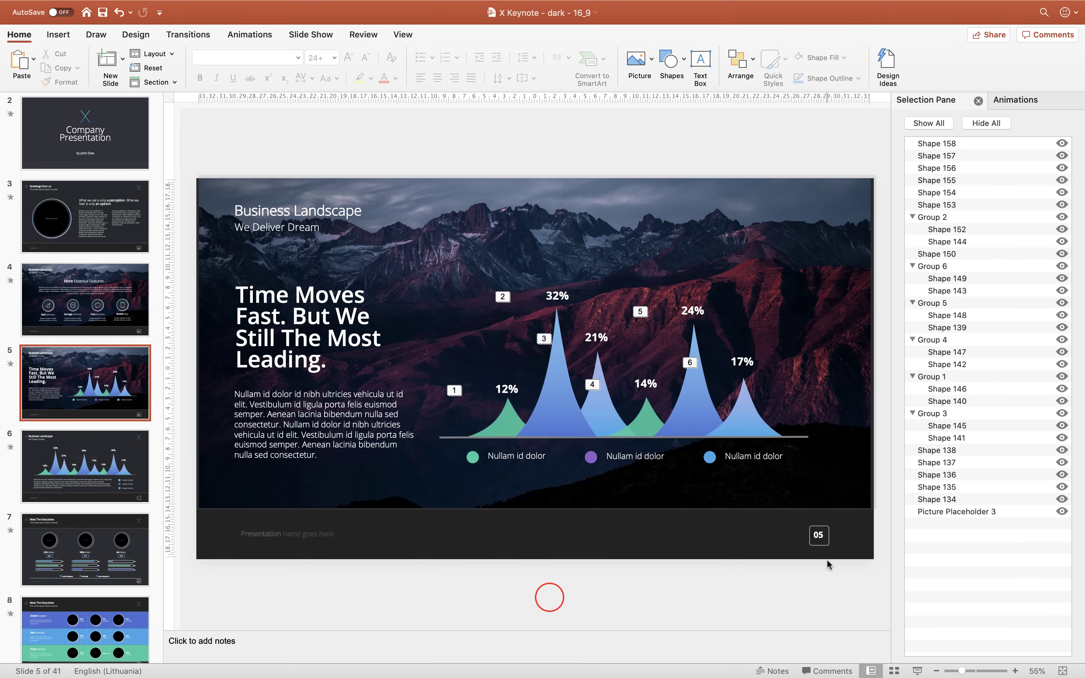
click(1008, 100)
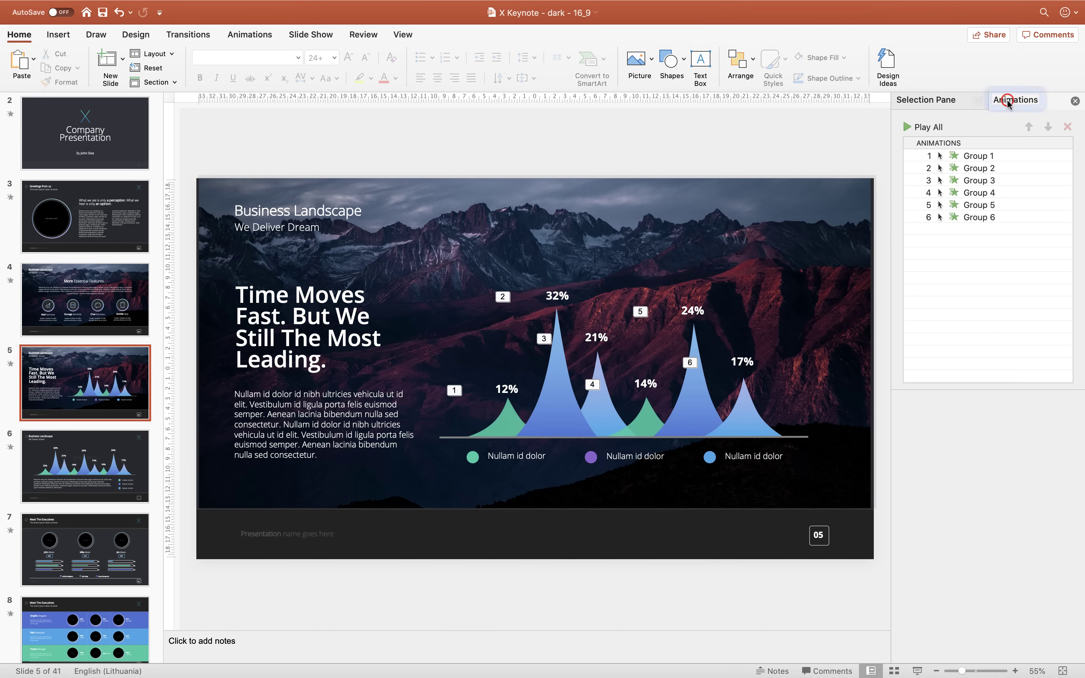
click(917, 667)
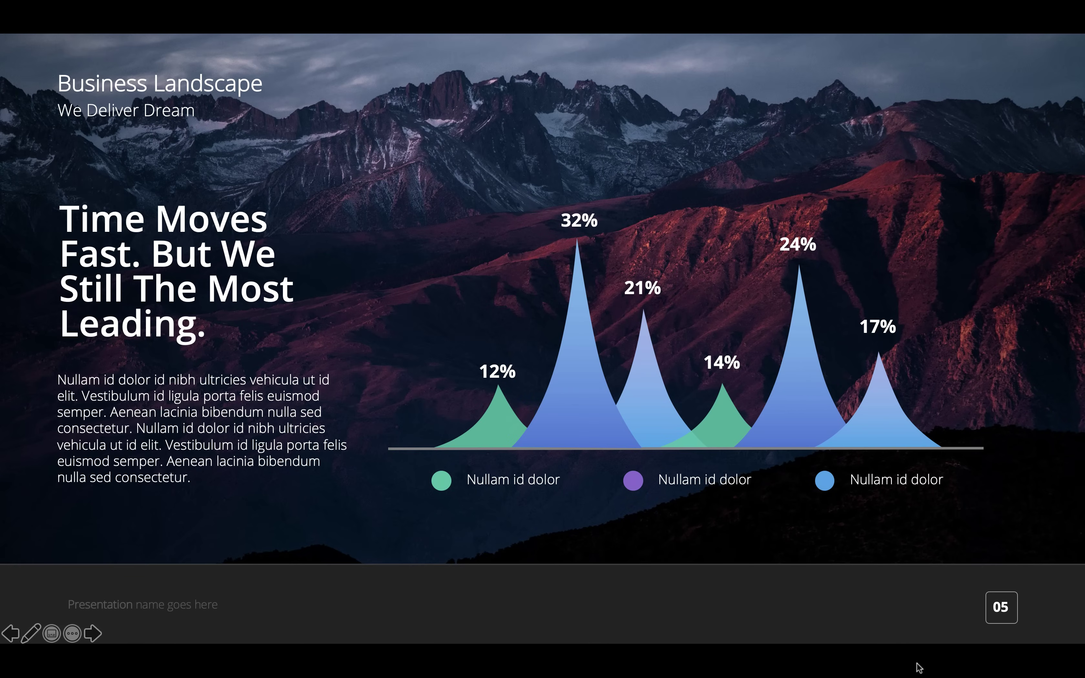
key(Escape)
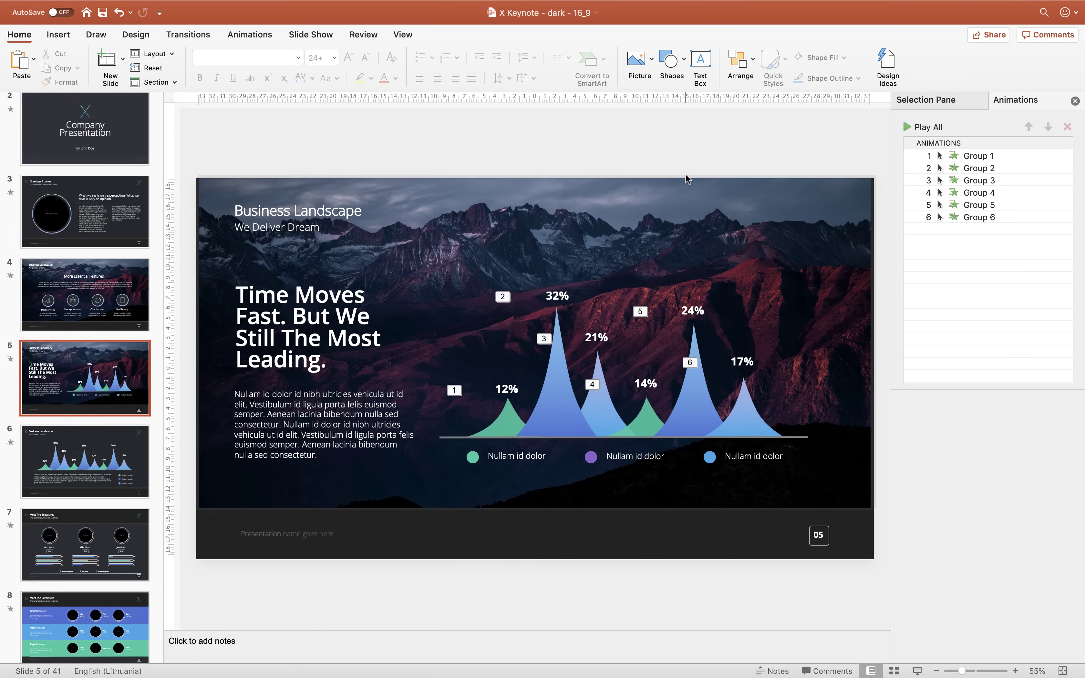
Step: On slide 7, fill the CEO's portrait circle with the bearded man's photo from the unsplash folder
scroll(105, 432, down, 3)
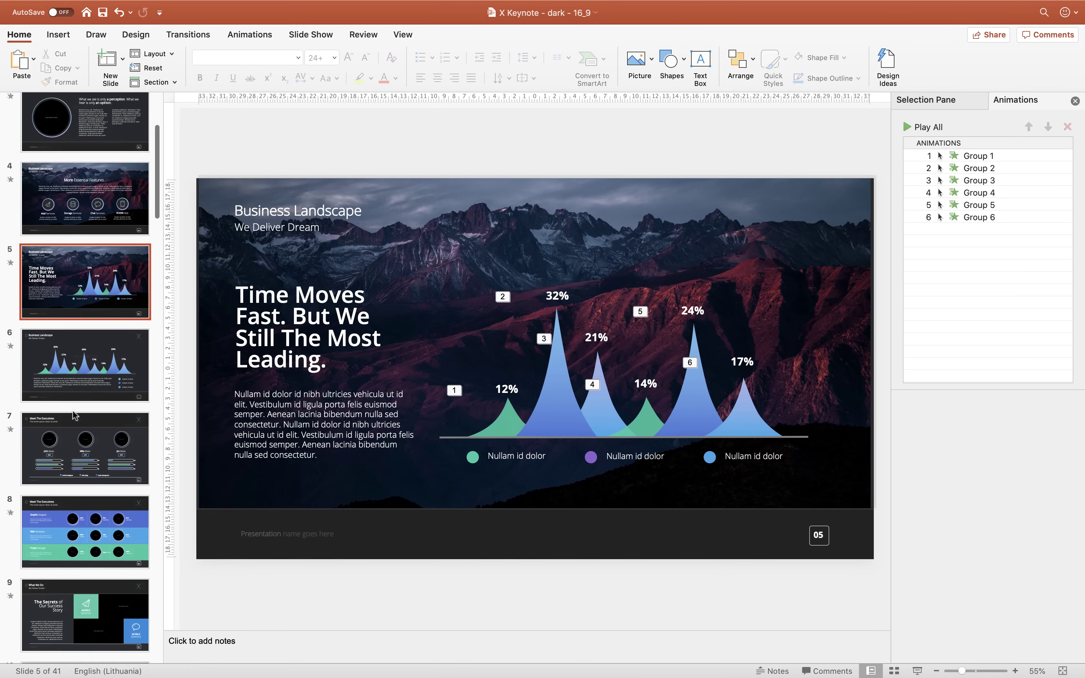
click(105, 432)
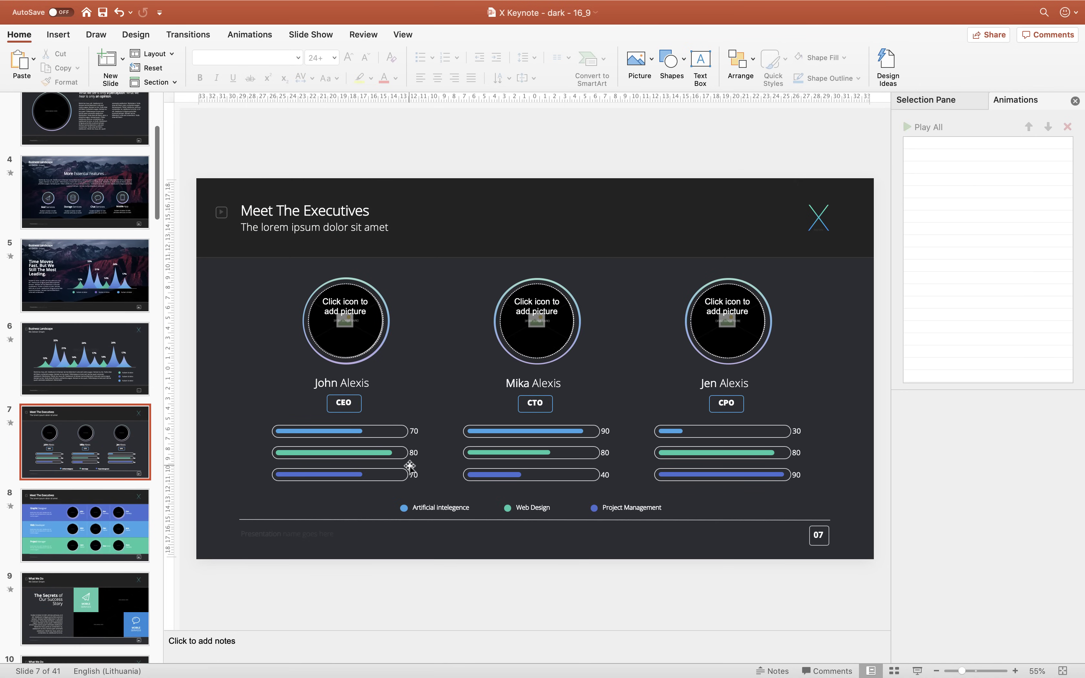
click(345, 323)
click(429, 131)
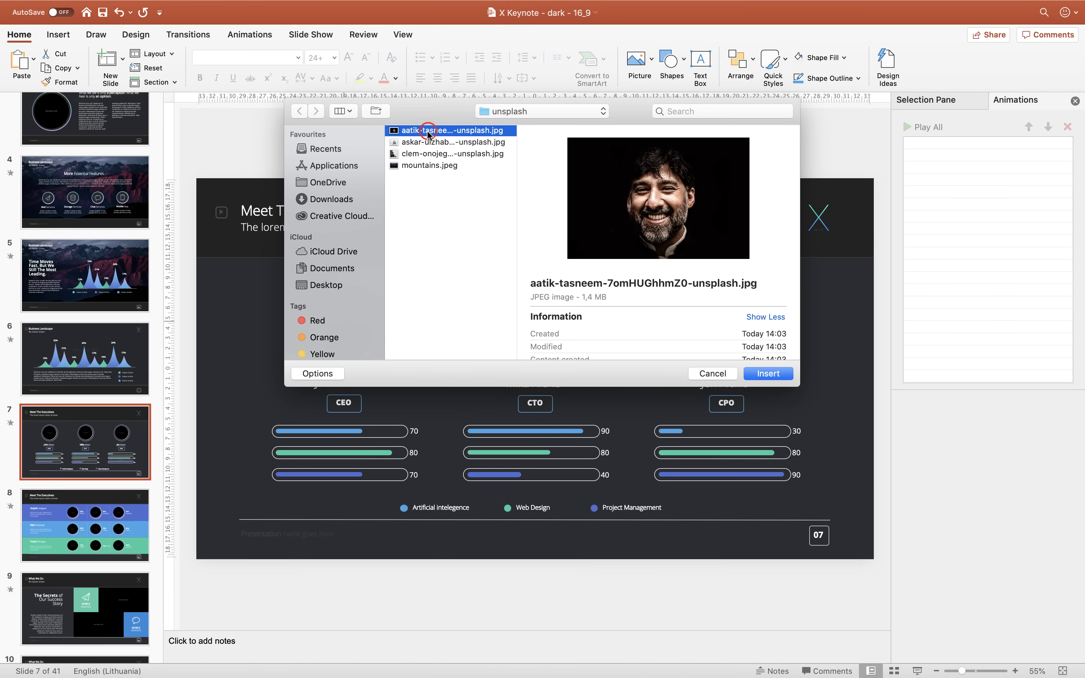
click(760, 373)
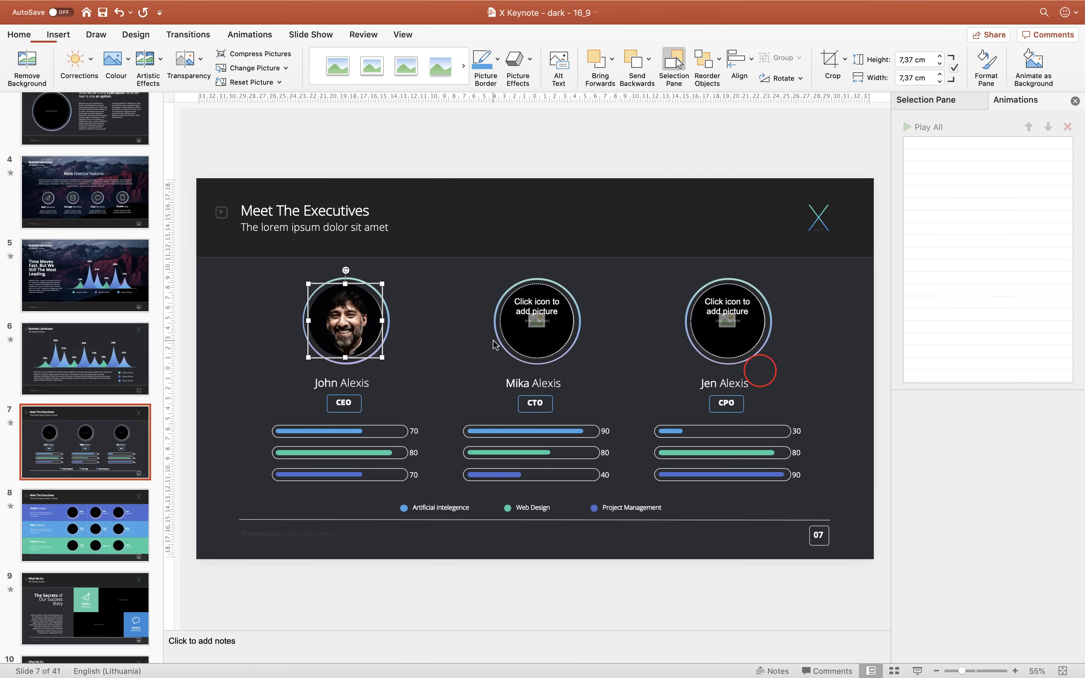
Step: Insert the man-in-the-hat photo into the CTO circle and crop it to centre his face
click(535, 322)
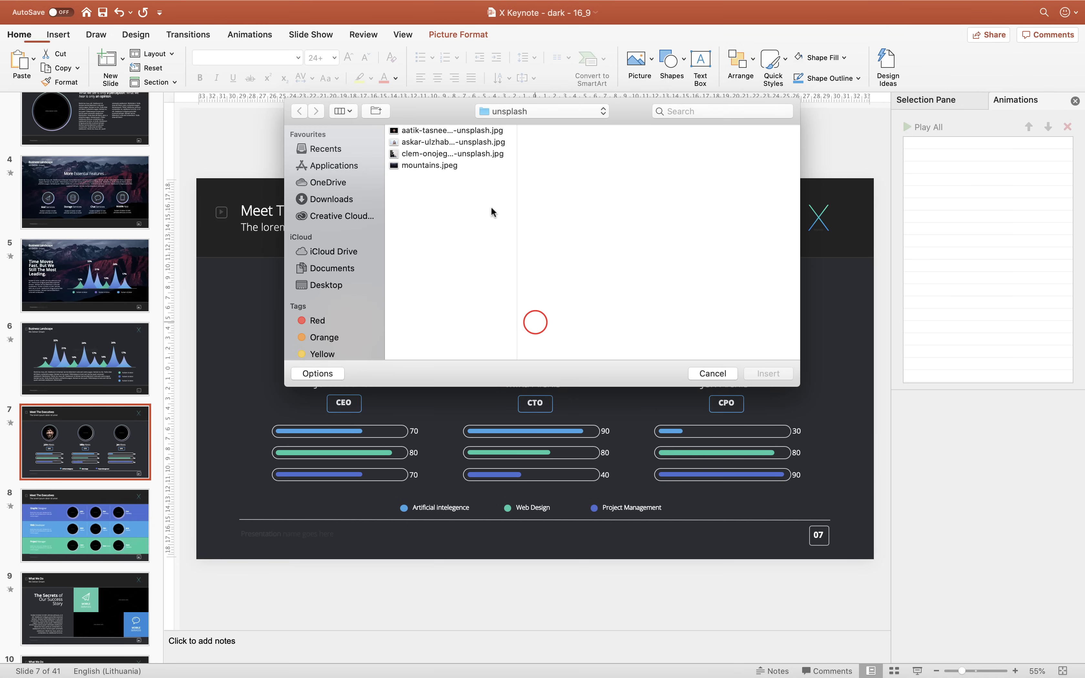
click(446, 154)
click(446, 143)
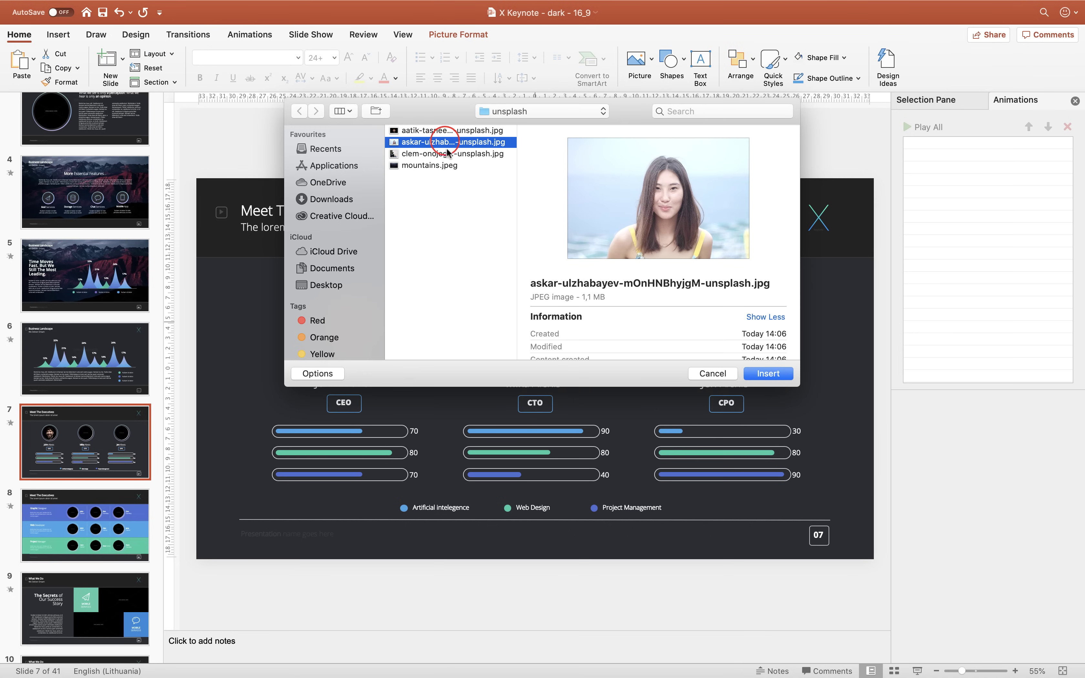
click(446, 154)
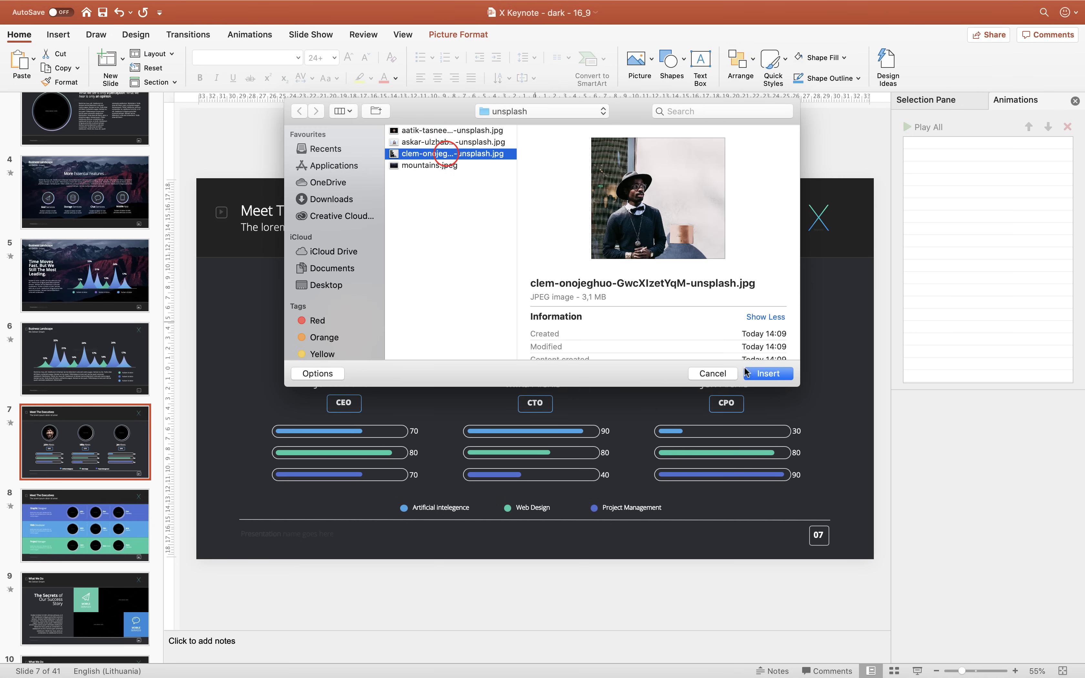
click(759, 374)
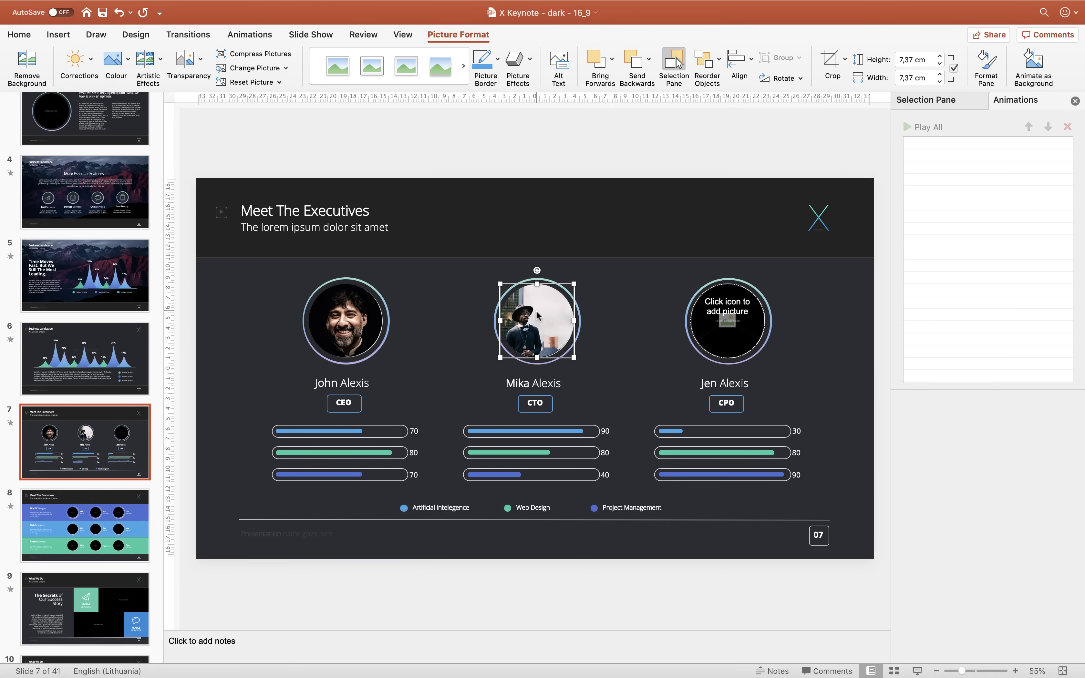
click(831, 59)
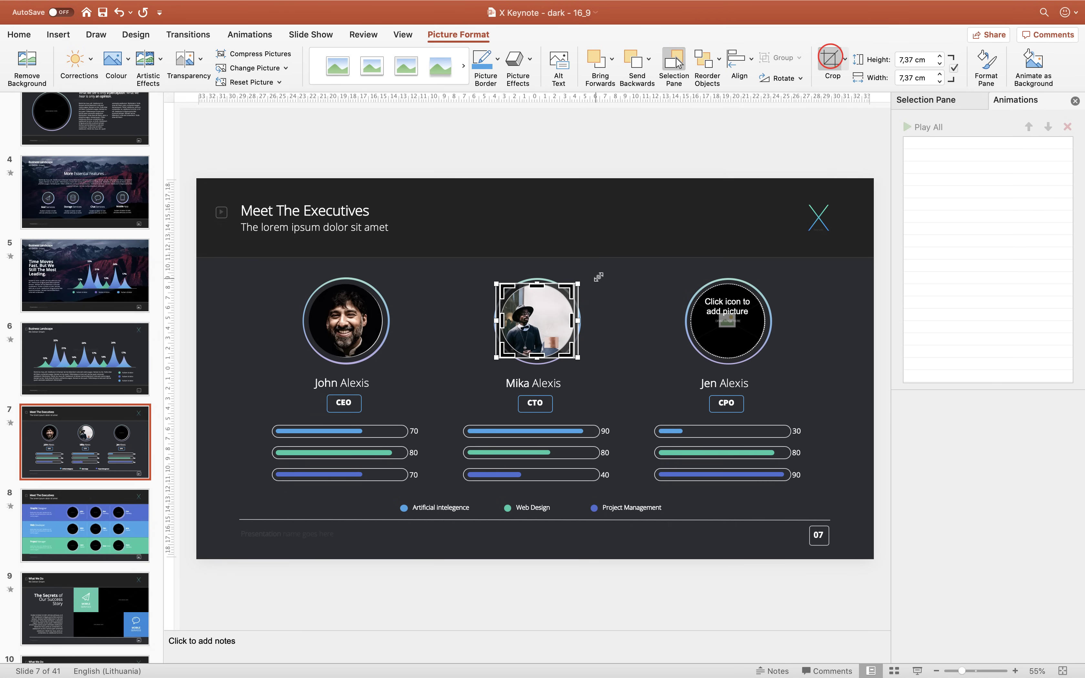
drag(579, 281, 637, 224)
mouse_move(610, 267)
mouse_down()
mouse_move(603, 305)
mouse_move(649, 248)
mouse_move(622, 277)
mouse_up()
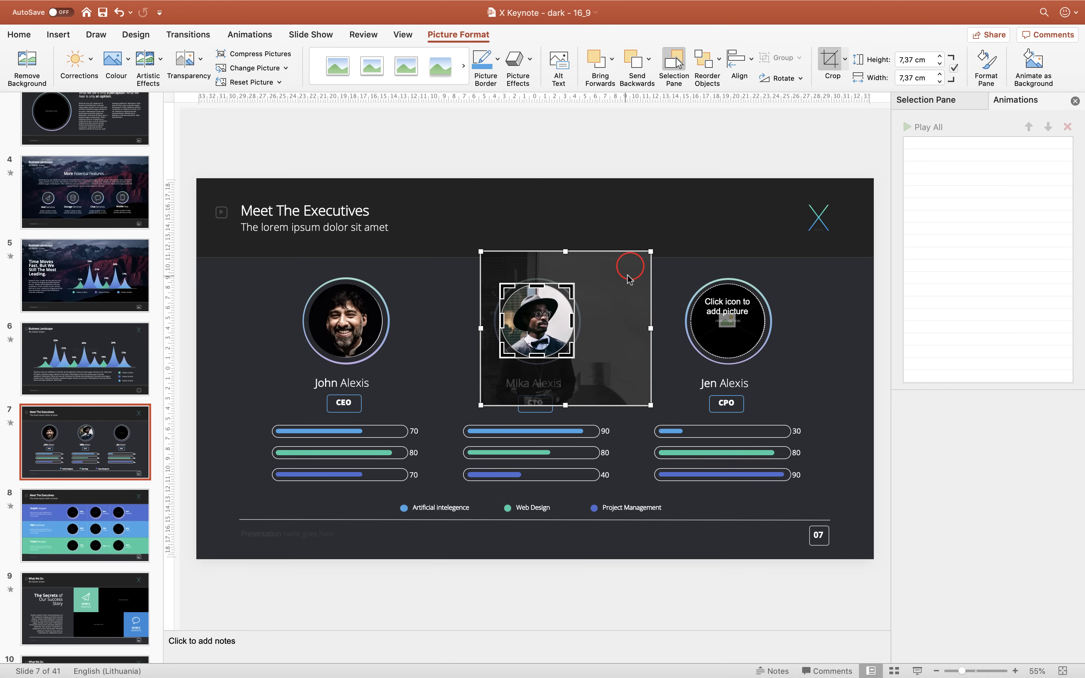
click(831, 60)
Step: Insert the young woman's portrait into the CPO circle and crop it to centre her face
click(727, 320)
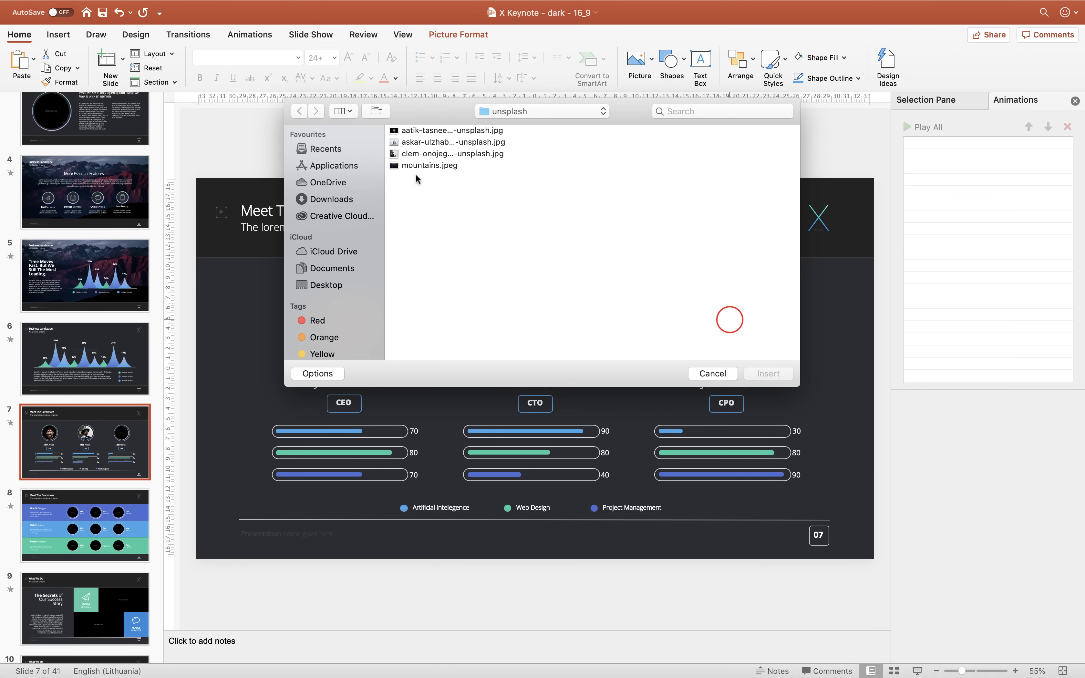
click(414, 142)
click(776, 372)
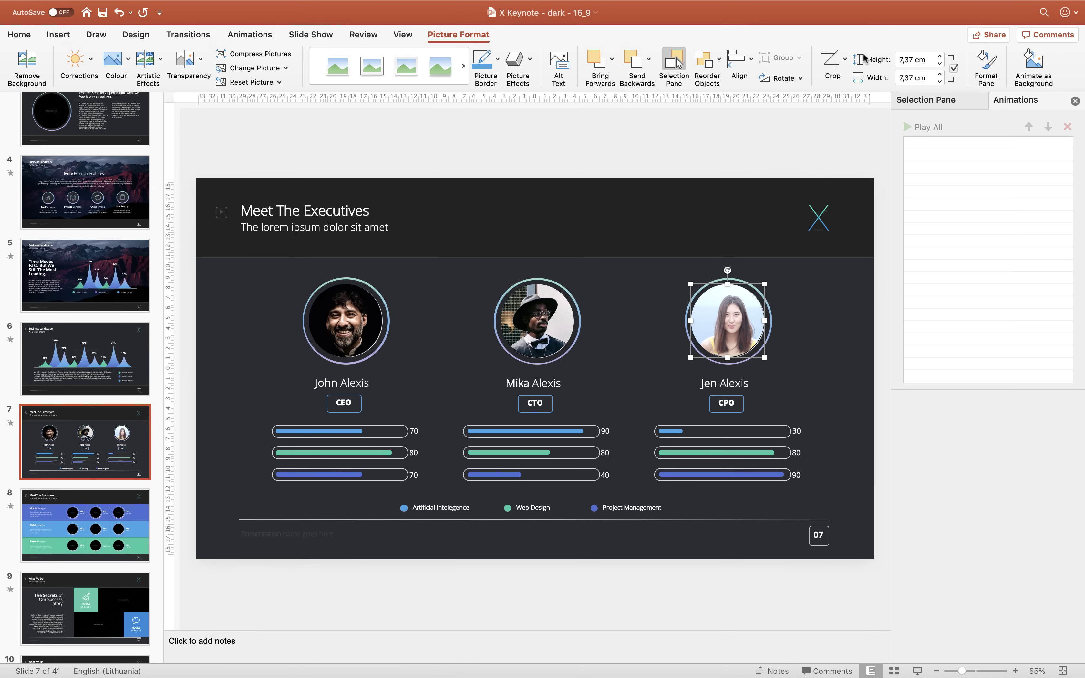
click(830, 59)
drag(673, 281, 650, 264)
drag(722, 314, 735, 321)
click(827, 59)
click(685, 128)
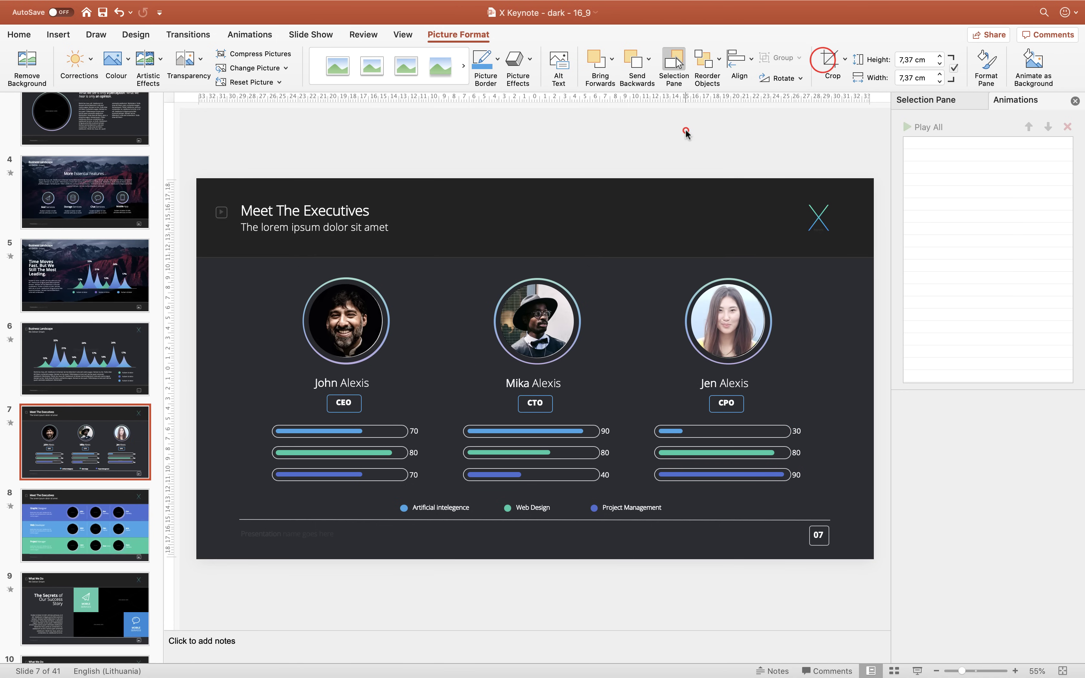
Step: Give the CEO's top 70 blue skill bar a Wipe entrance from the left and preview it
click(337, 431)
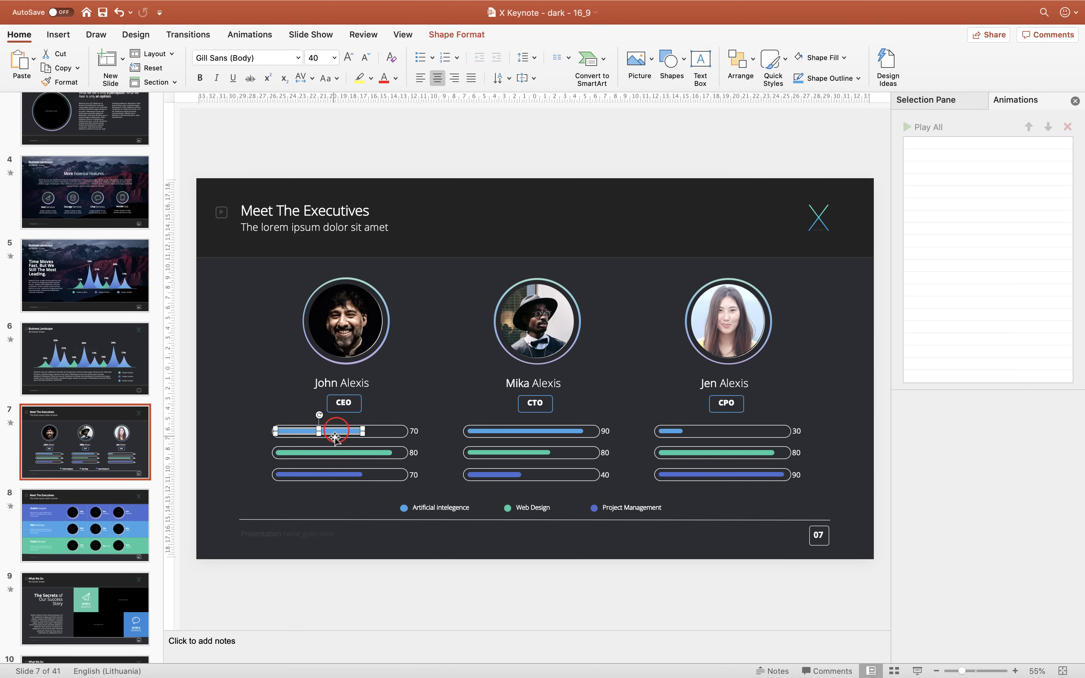
click(250, 35)
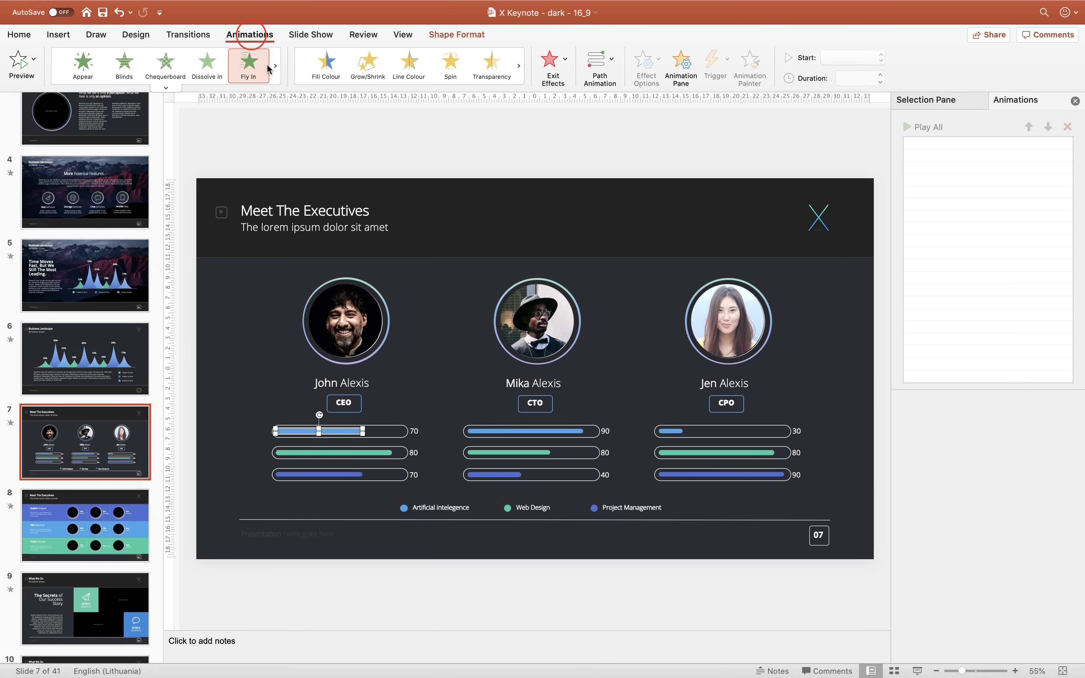
click(172, 85)
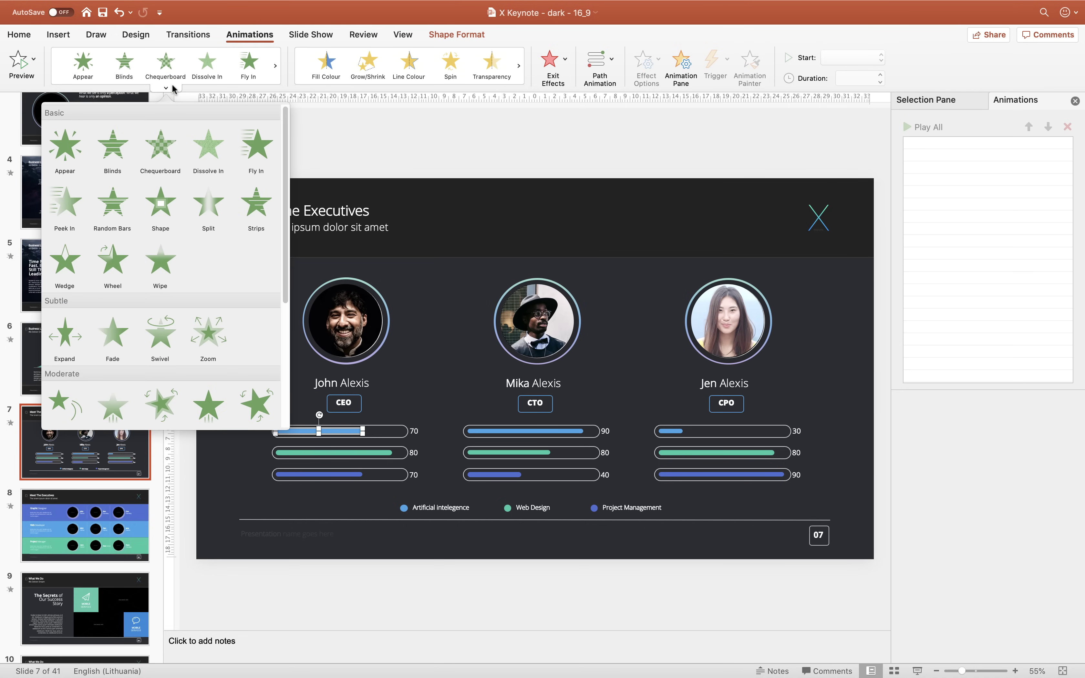
click(161, 260)
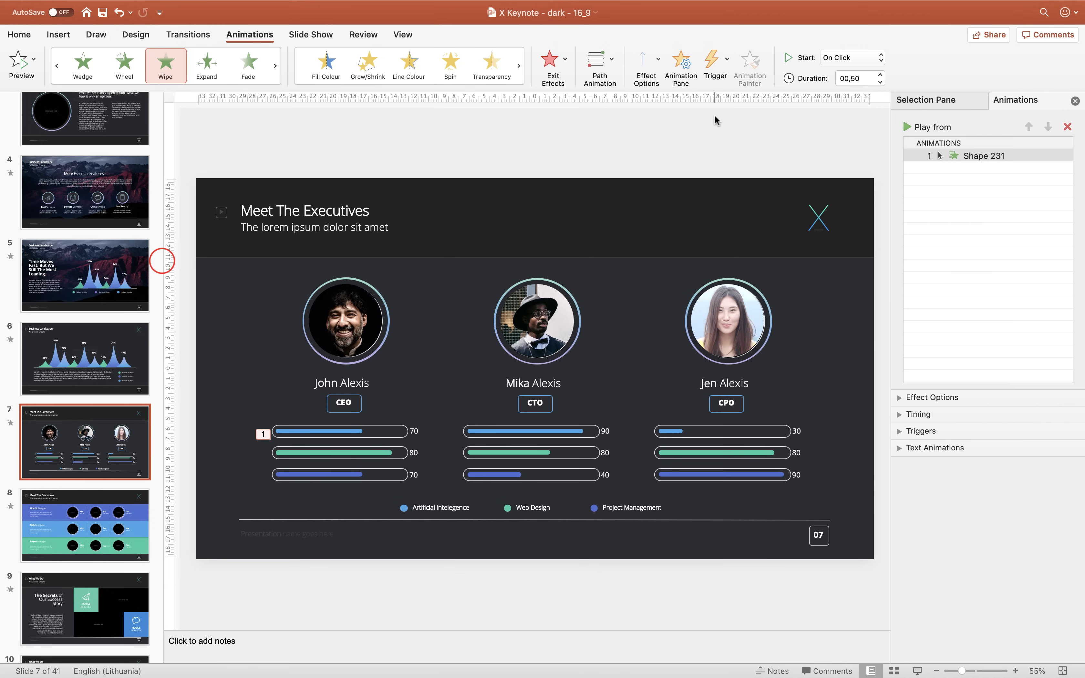
click(646, 72)
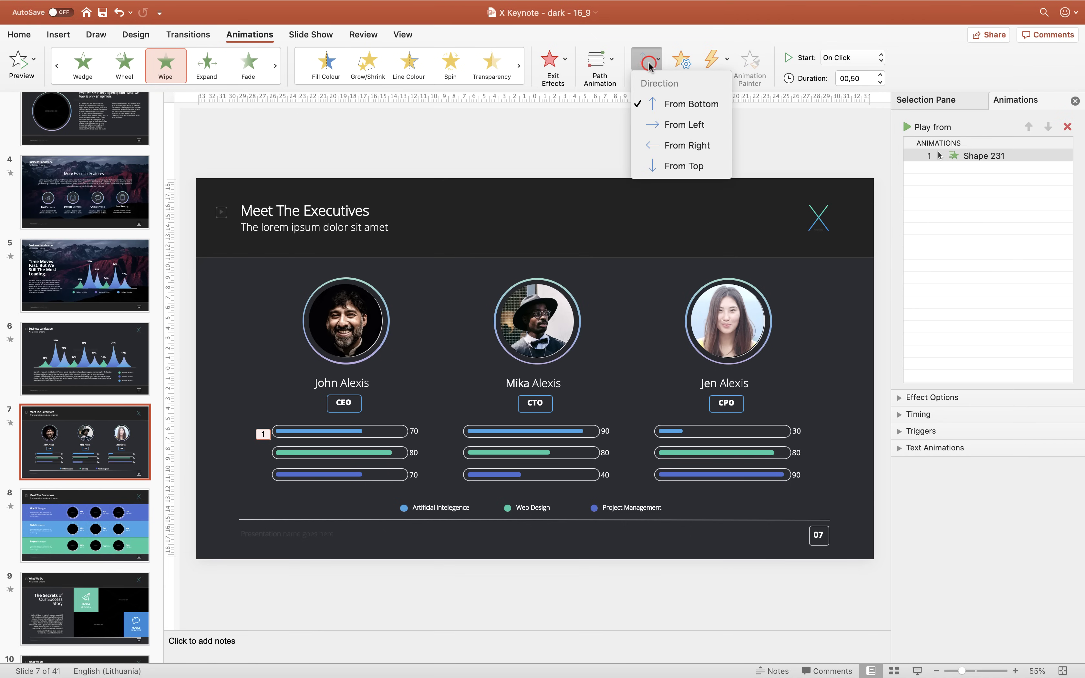
click(686, 124)
click(953, 156)
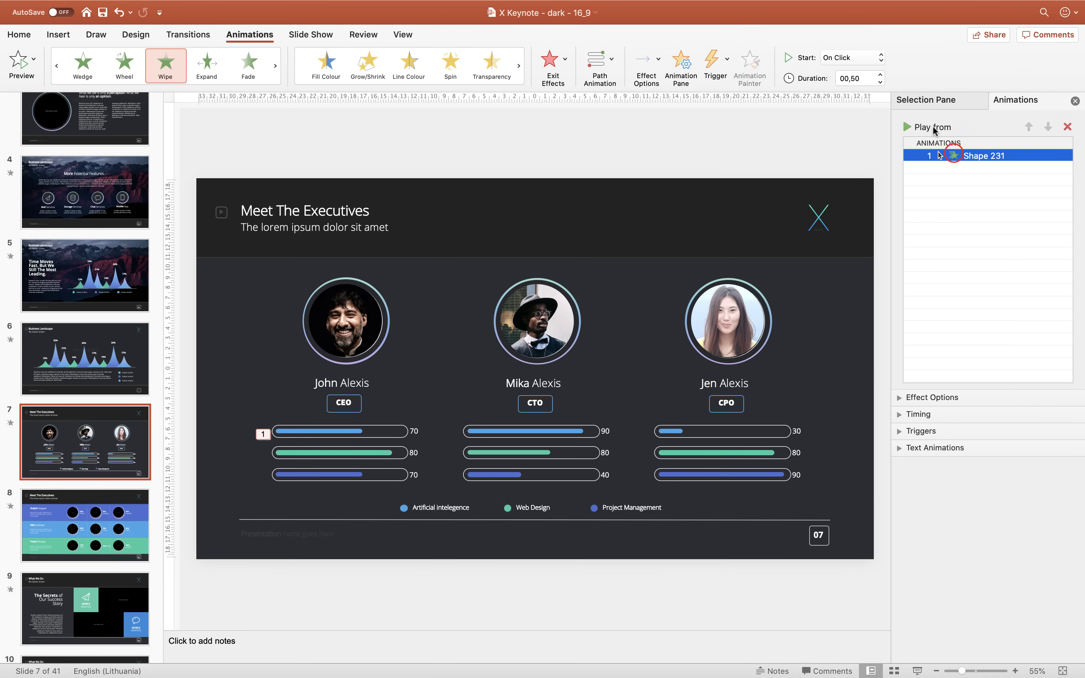
click(932, 127)
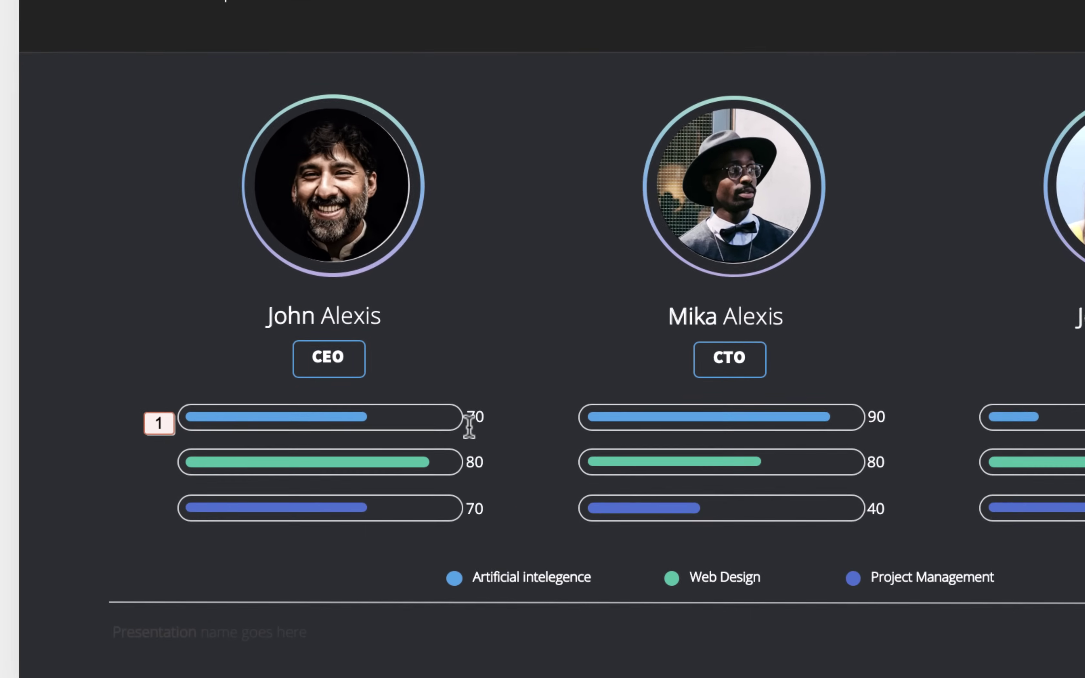
click(477, 415)
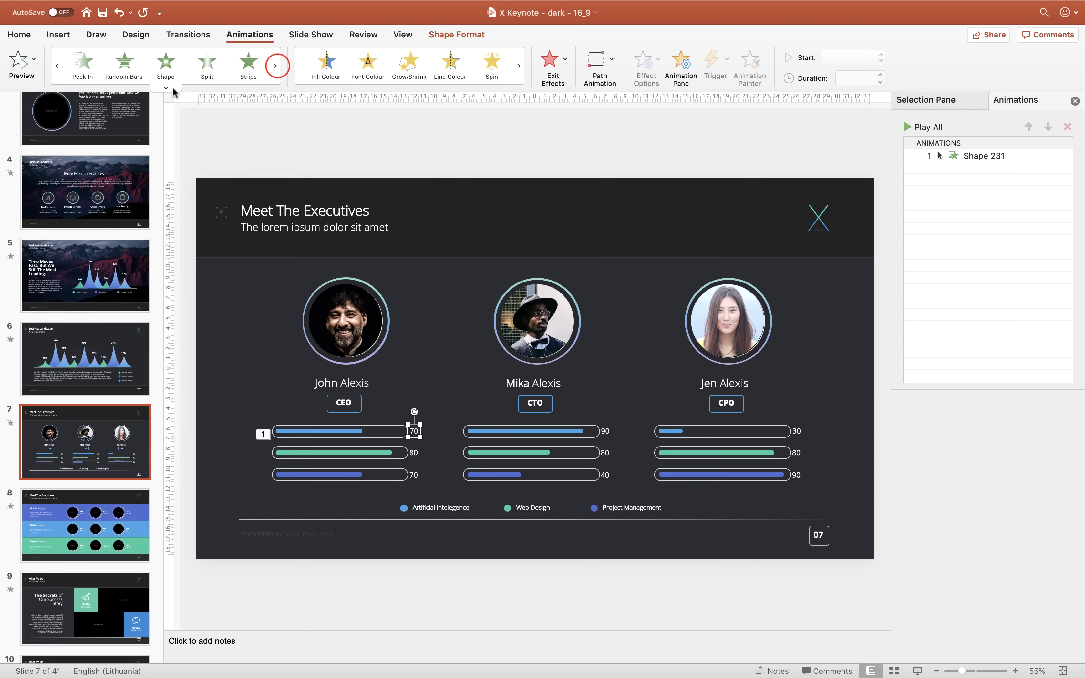
Step: Give the 70 label a Fade entrance starting After Previous, and preview the slide's animations
click(171, 88)
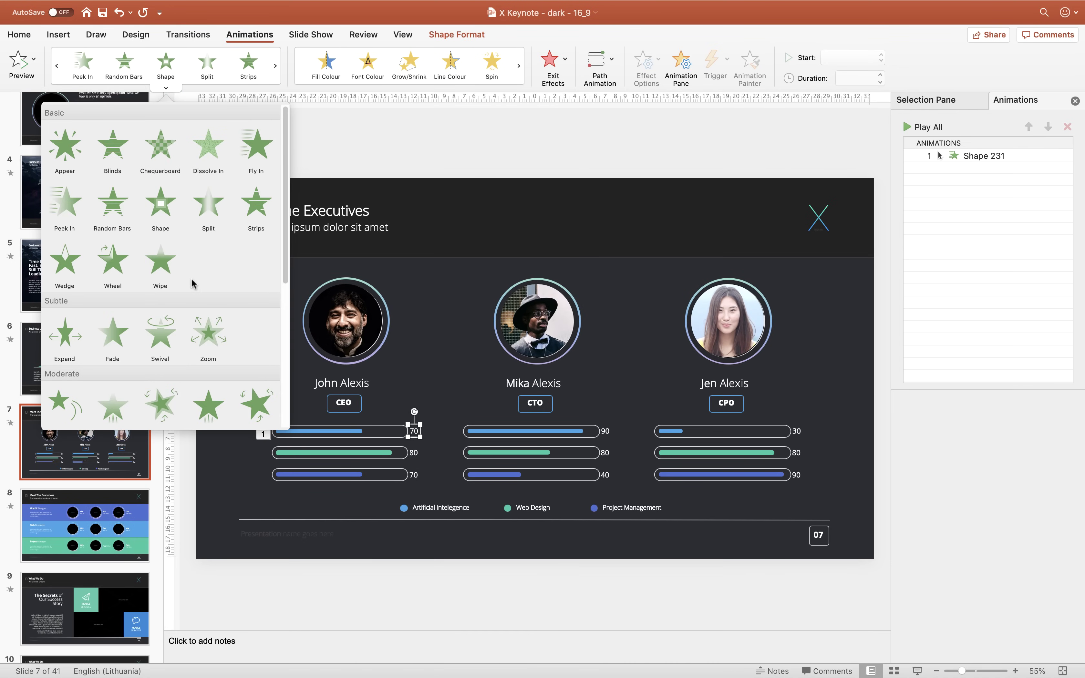
click(112, 334)
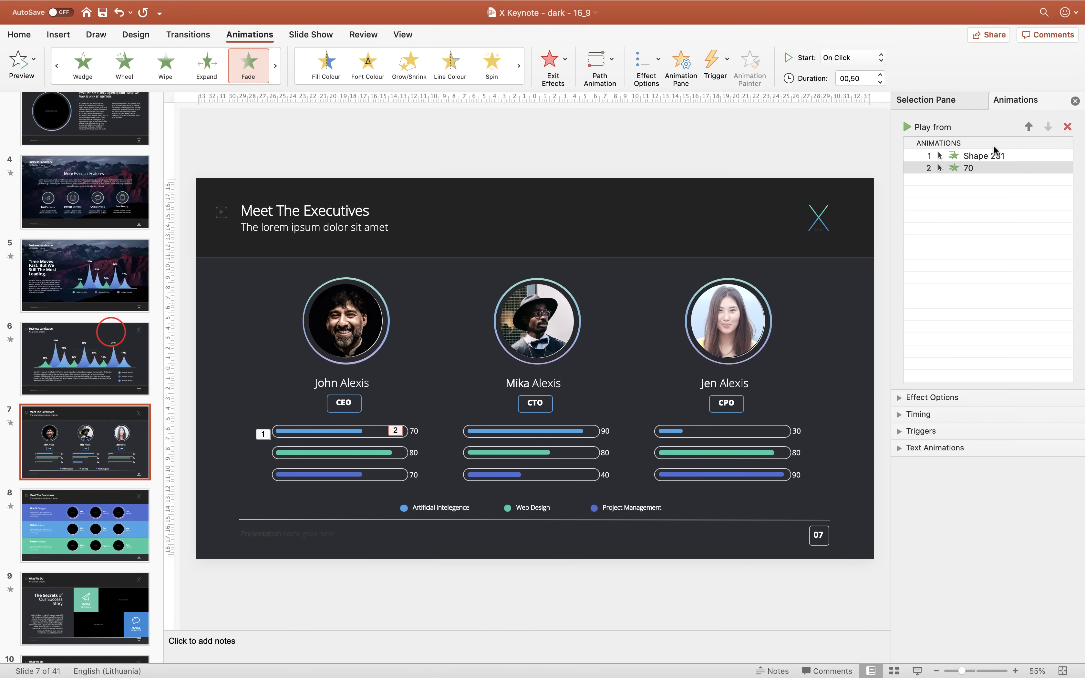
click(968, 170)
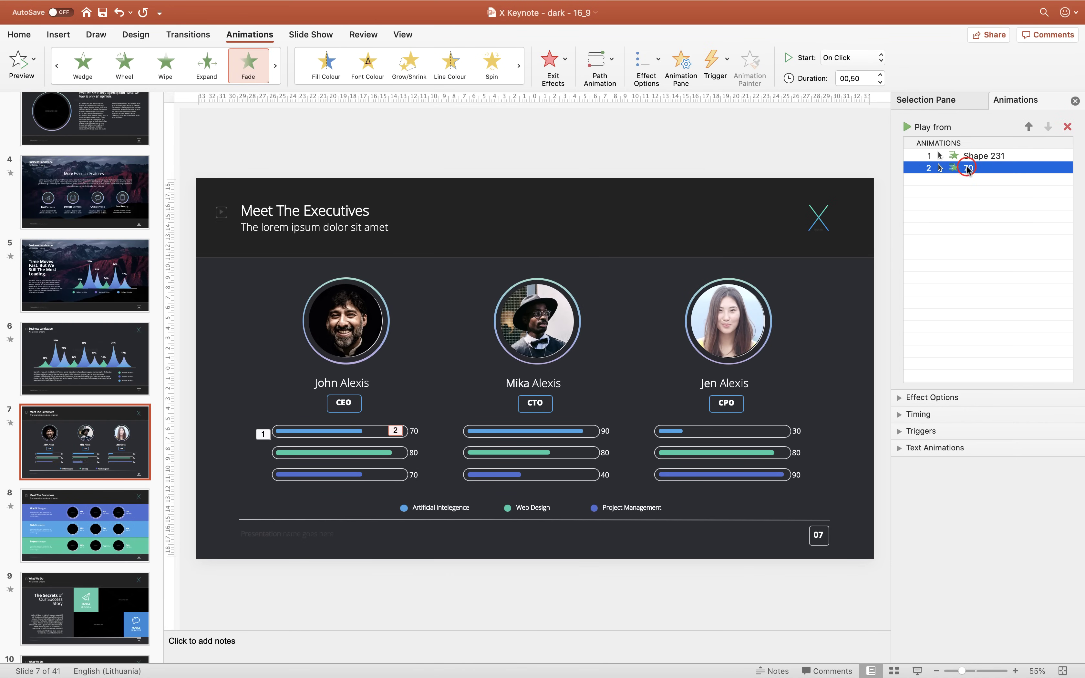
click(879, 58)
click(861, 81)
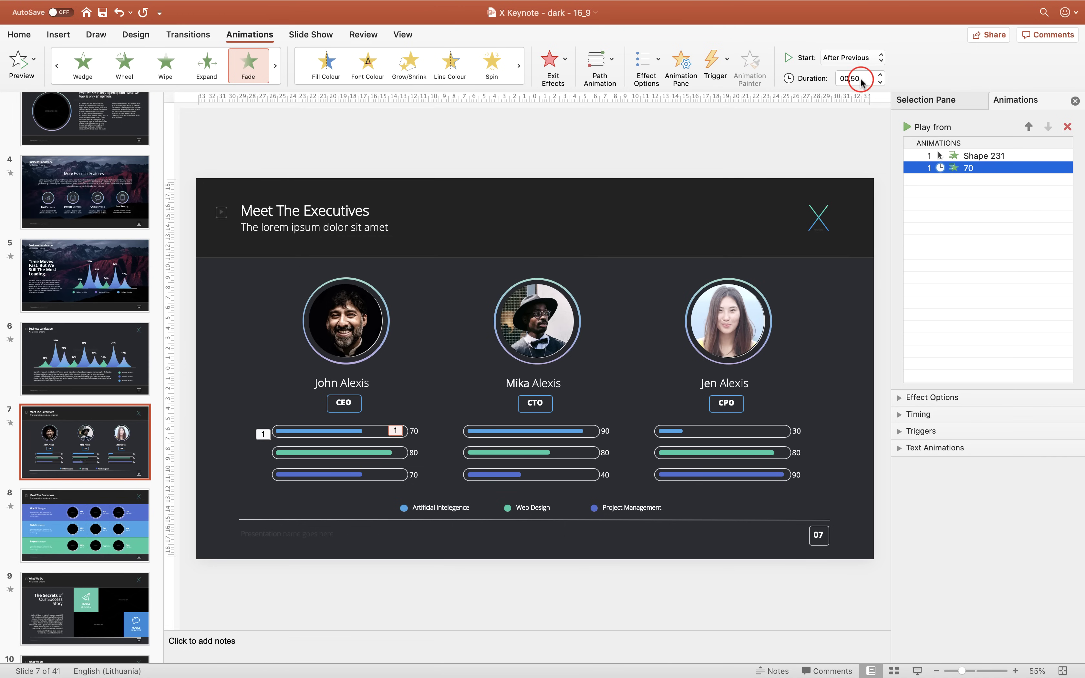
click(978, 156)
click(933, 127)
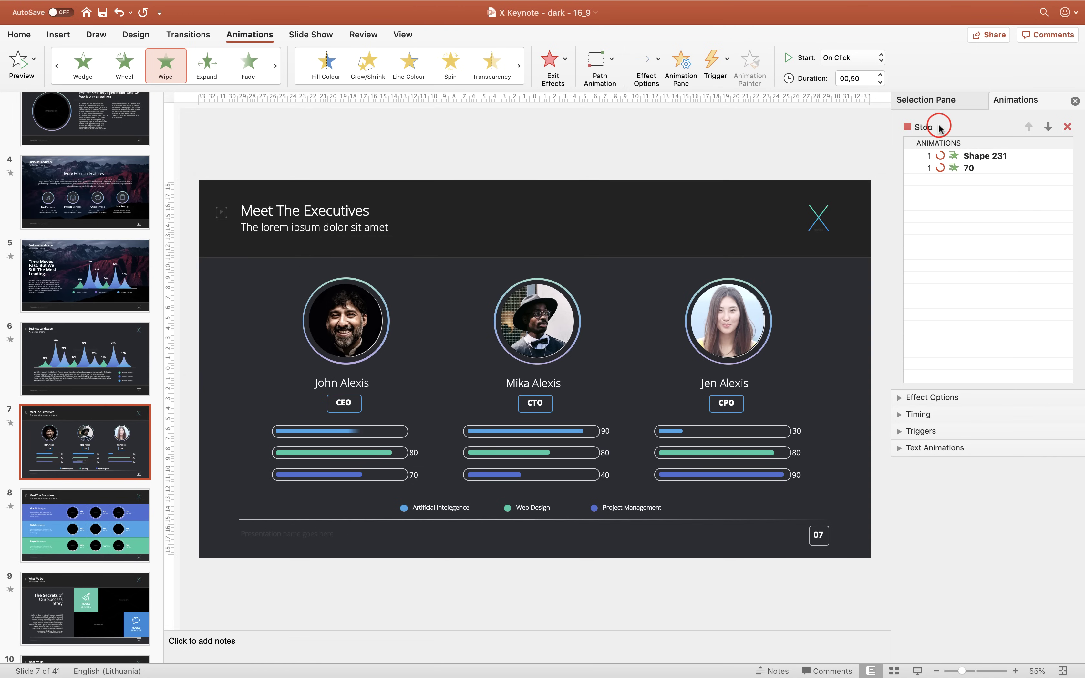
Step: Test the bar and label animations in Slide Show, then return to slide 7
click(914, 671)
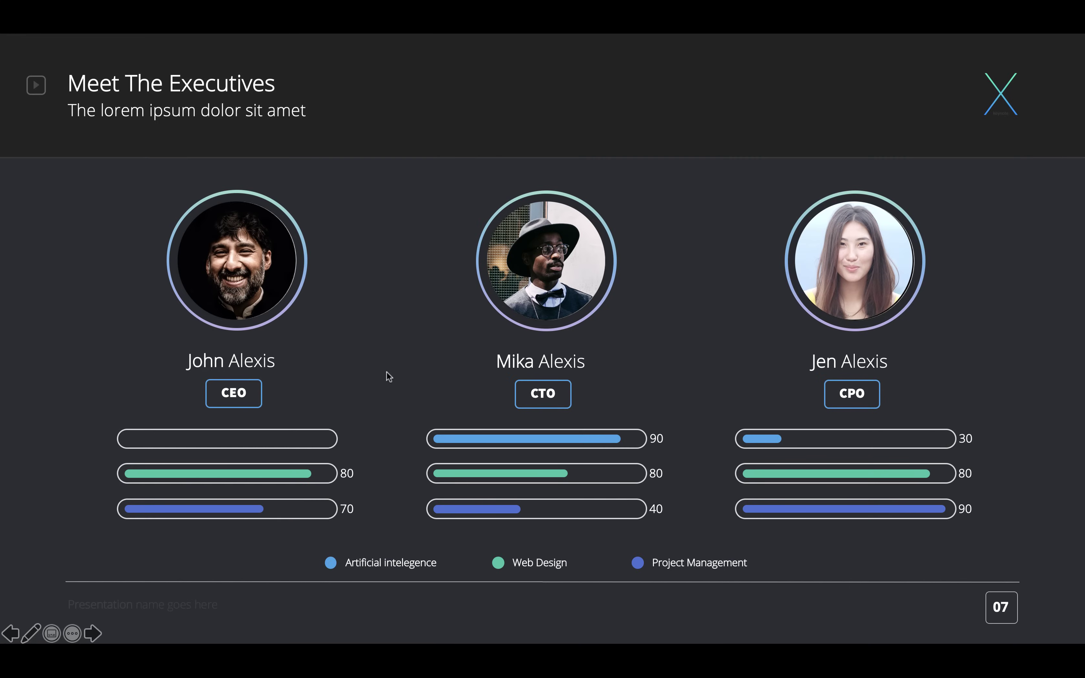
click(335, 413)
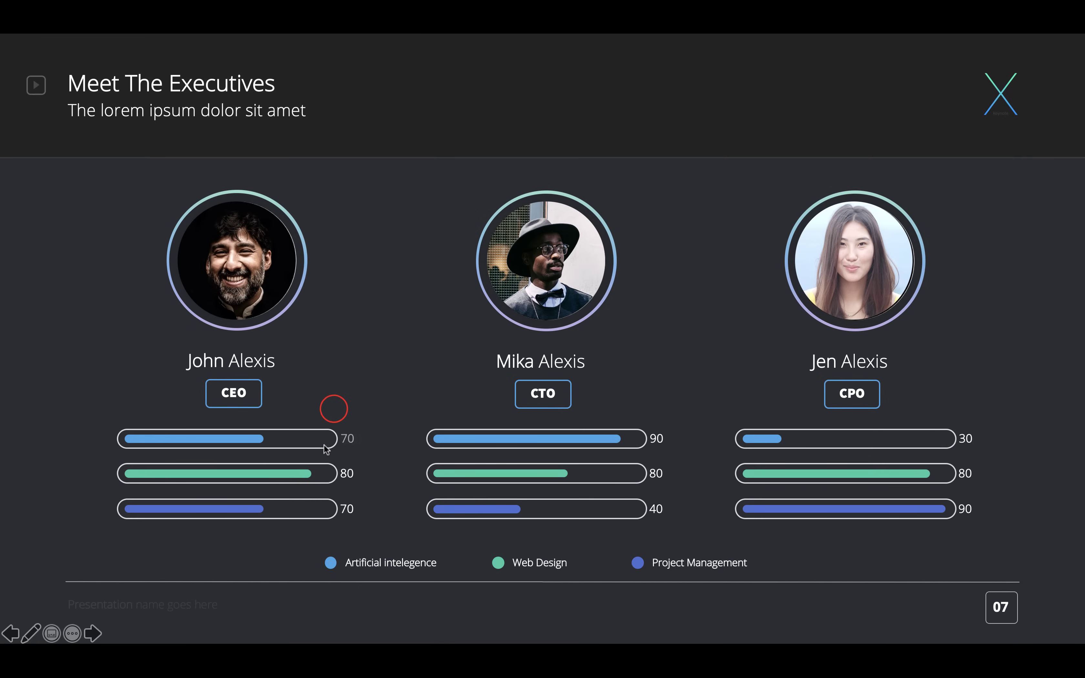
key(Right)
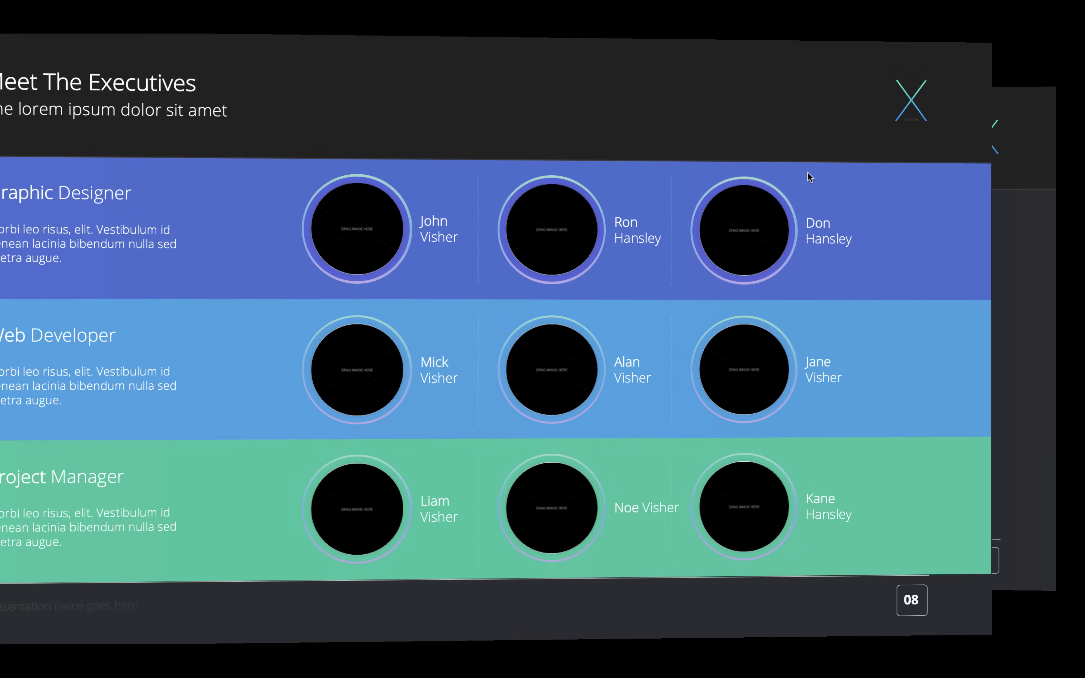
key(Escape)
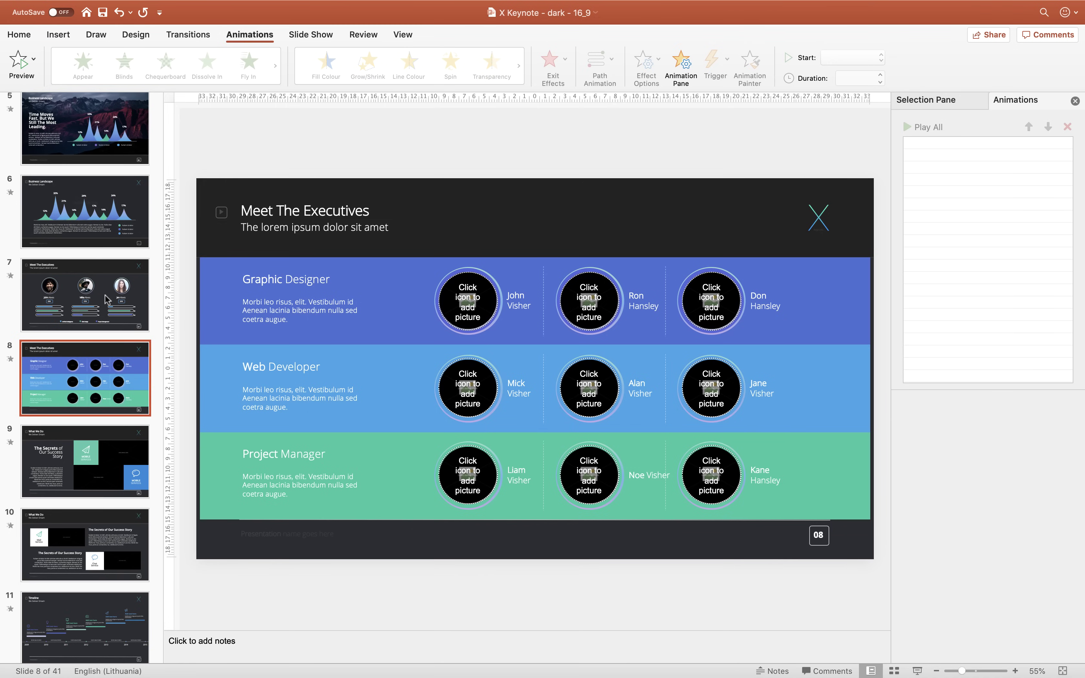
click(106, 298)
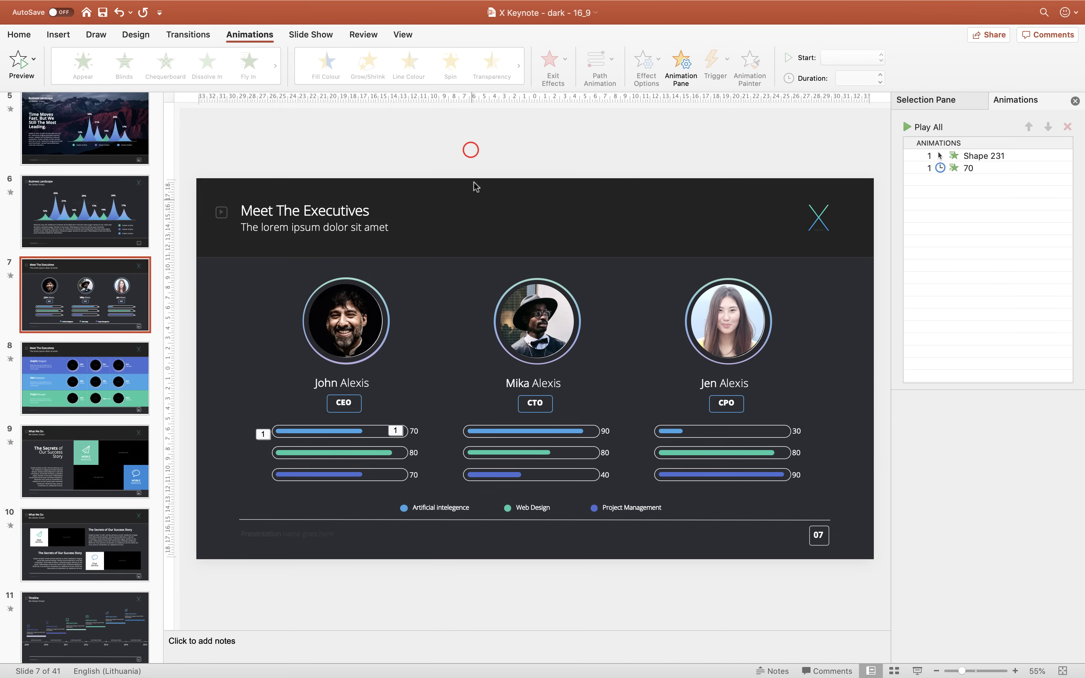
Step: Copy the blue bar's and 70 label's animations onto the green Web Design bar and 80 label
click(350, 430)
click(750, 67)
click(358, 451)
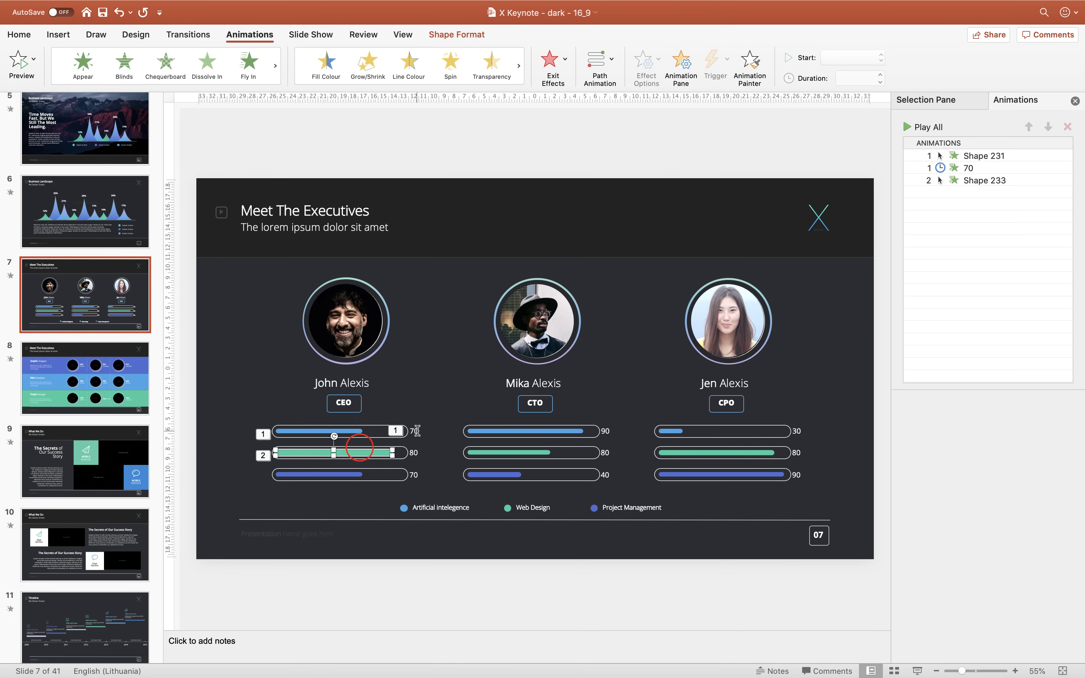
click(416, 430)
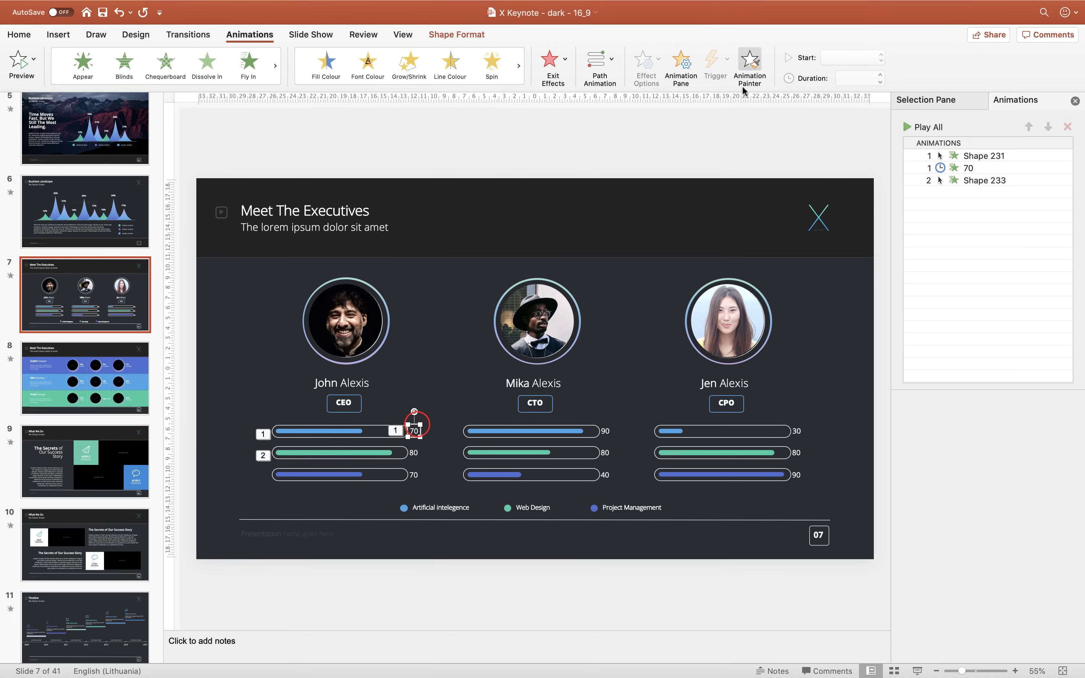
click(748, 68)
click(412, 450)
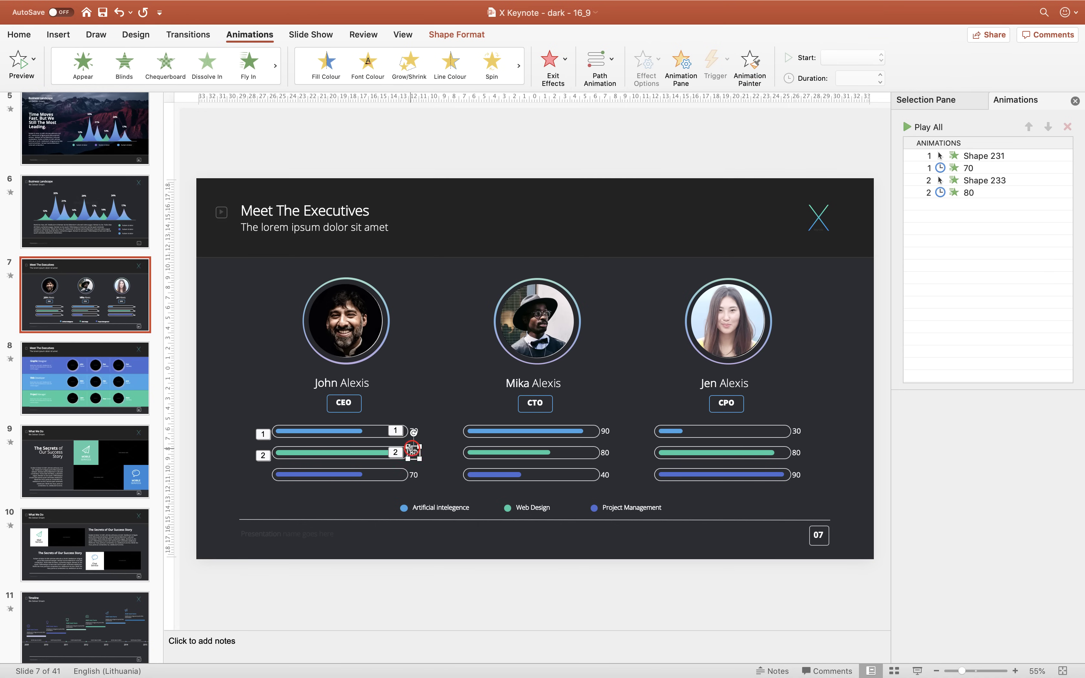
Step: Copy the same bar and label animations onto the Project Management bar and its 70 label
click(350, 452)
click(748, 67)
click(305, 475)
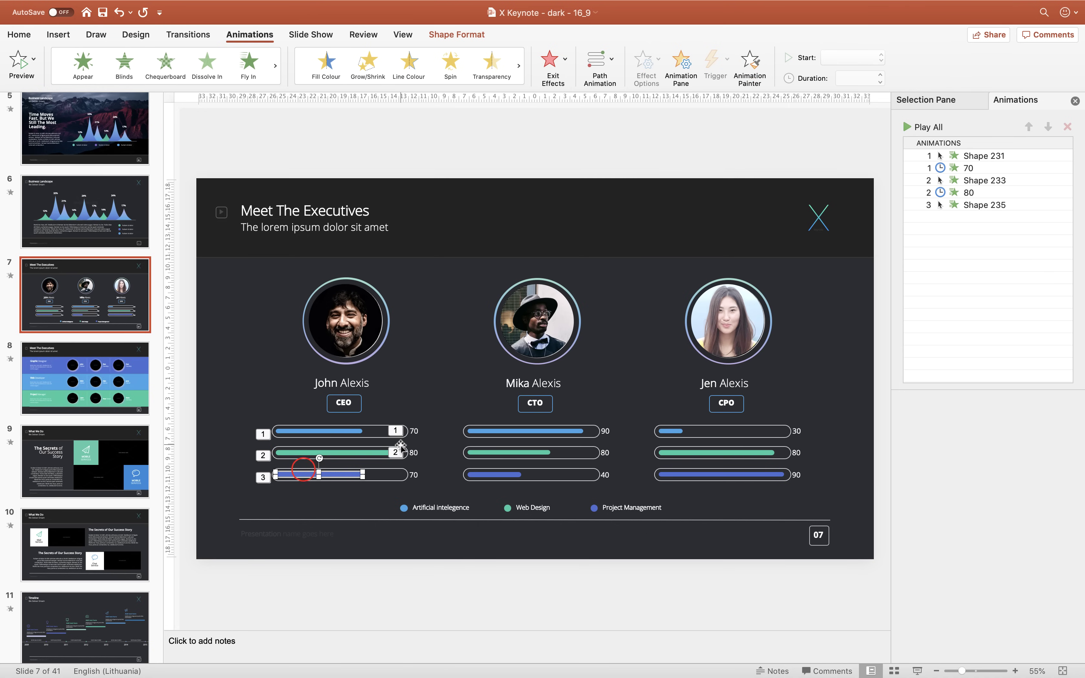
click(413, 451)
click(750, 63)
click(413, 474)
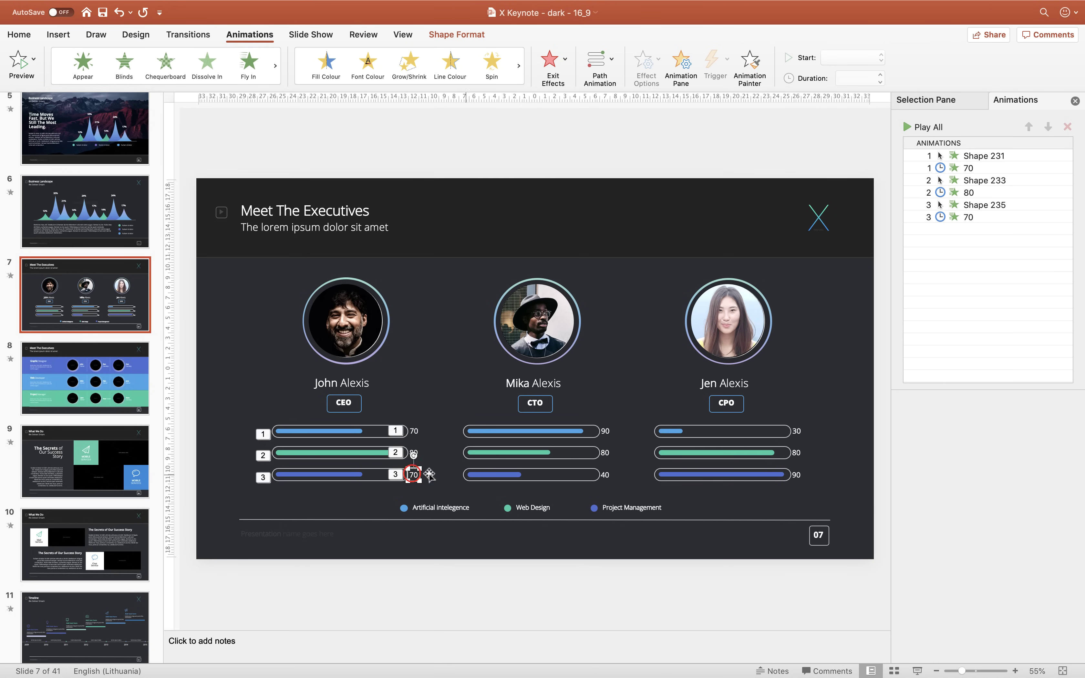
Step: Run the slide show on slide 7 to check all three CEO bars fill in
click(917, 670)
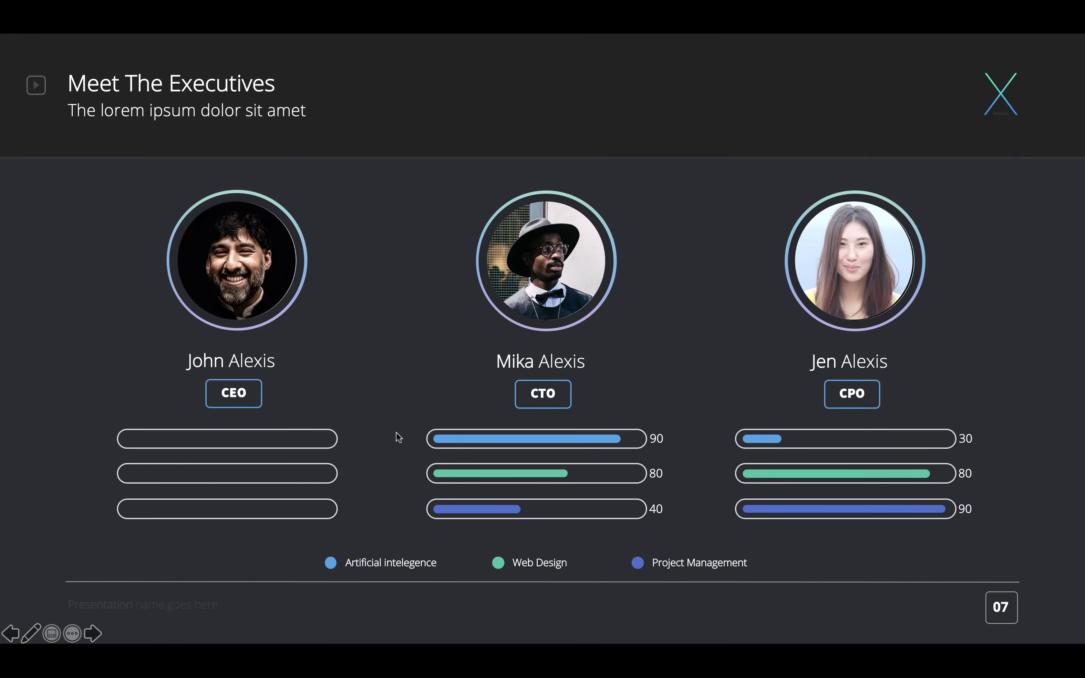
click(381, 436)
click(382, 465)
click(368, 515)
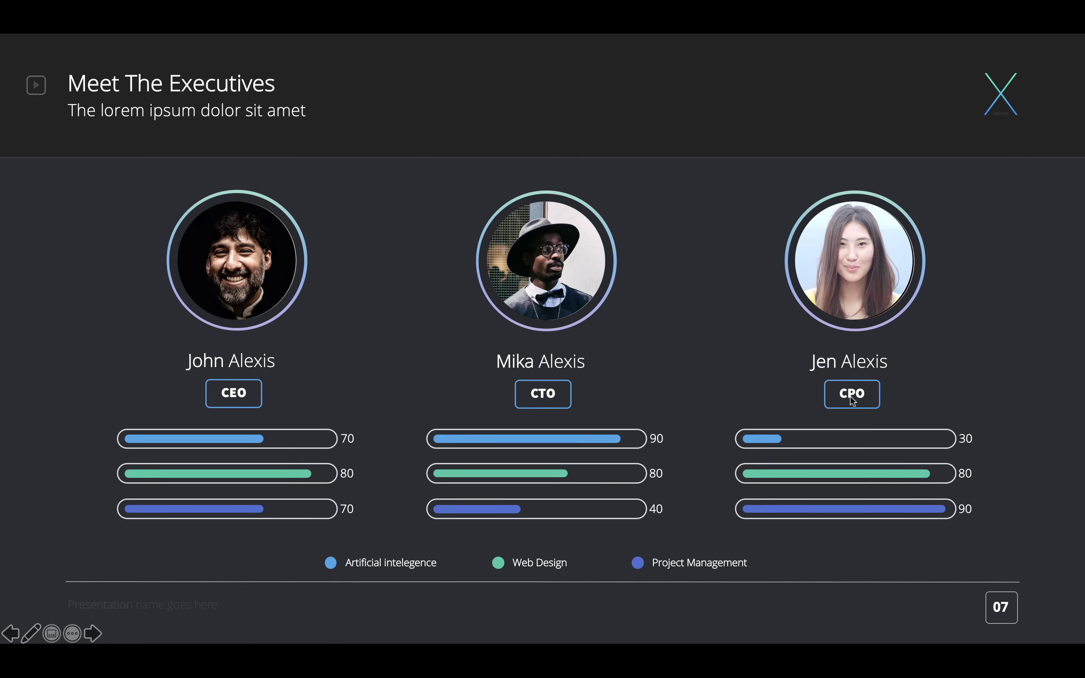
key(Escape)
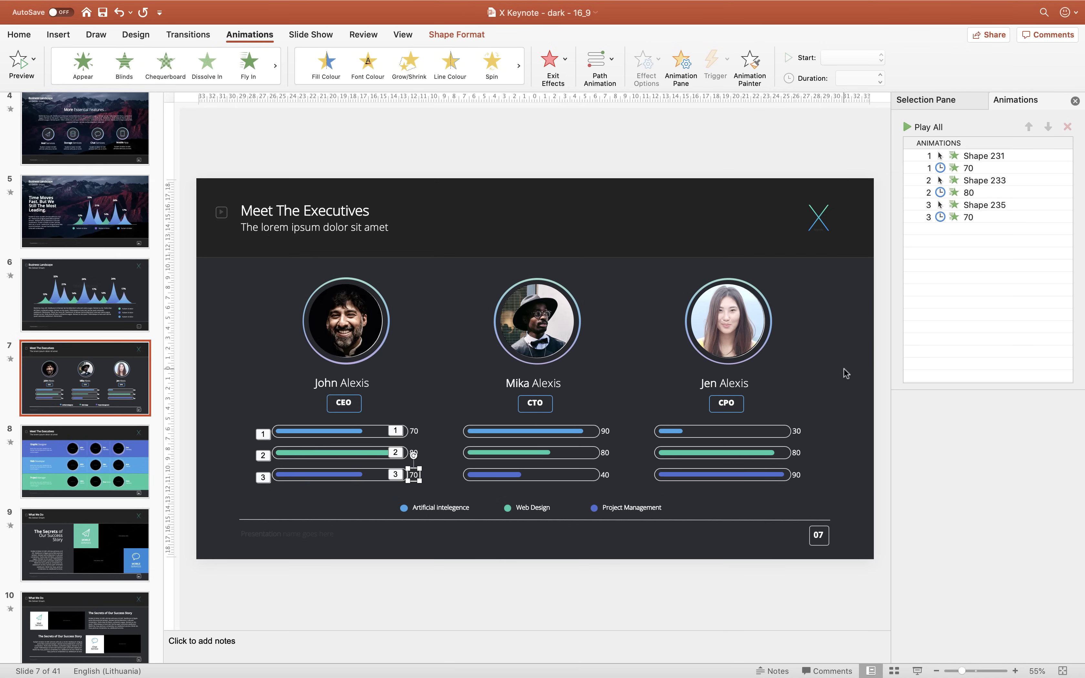
click(651, 155)
scroll(98, 494, down, 5)
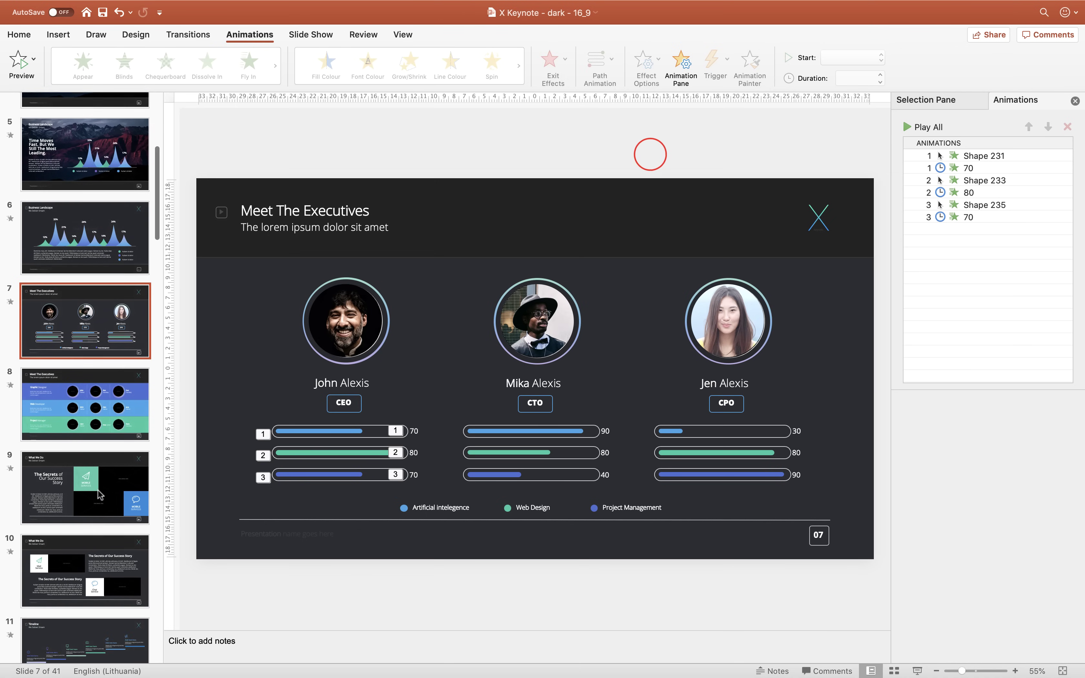
scroll(98, 494, down, 6)
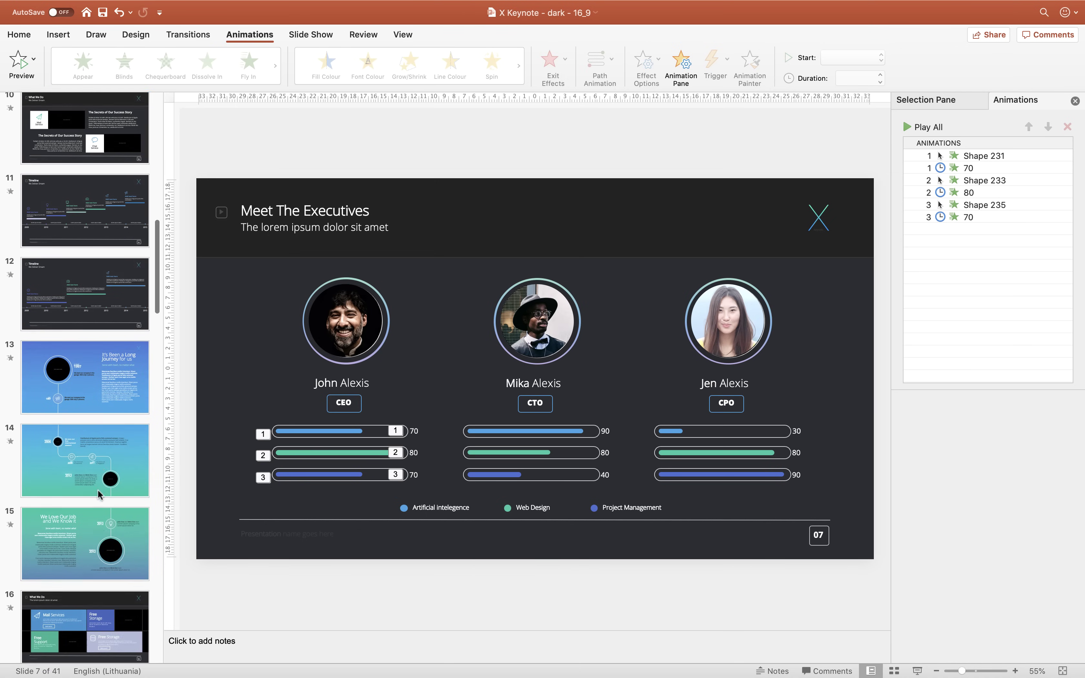
Step: Play the slide show from slide 7 through slide 9 to check the Switch transition, then exit
scroll(100, 494, down, 1)
scroll(134, 291, up, 10)
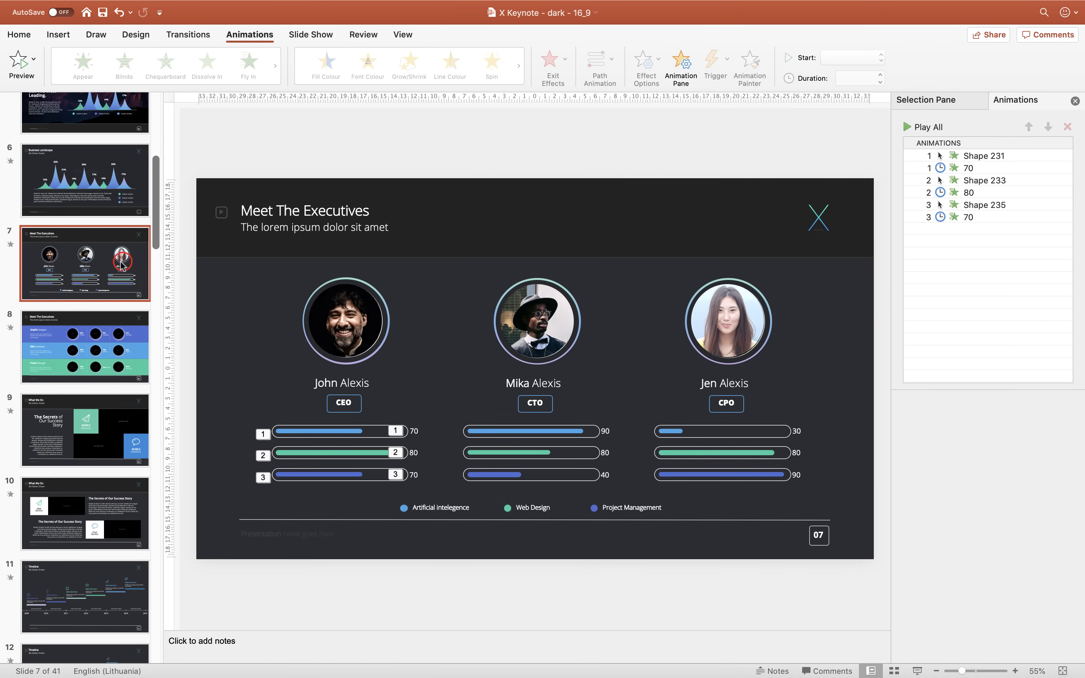
click(188, 34)
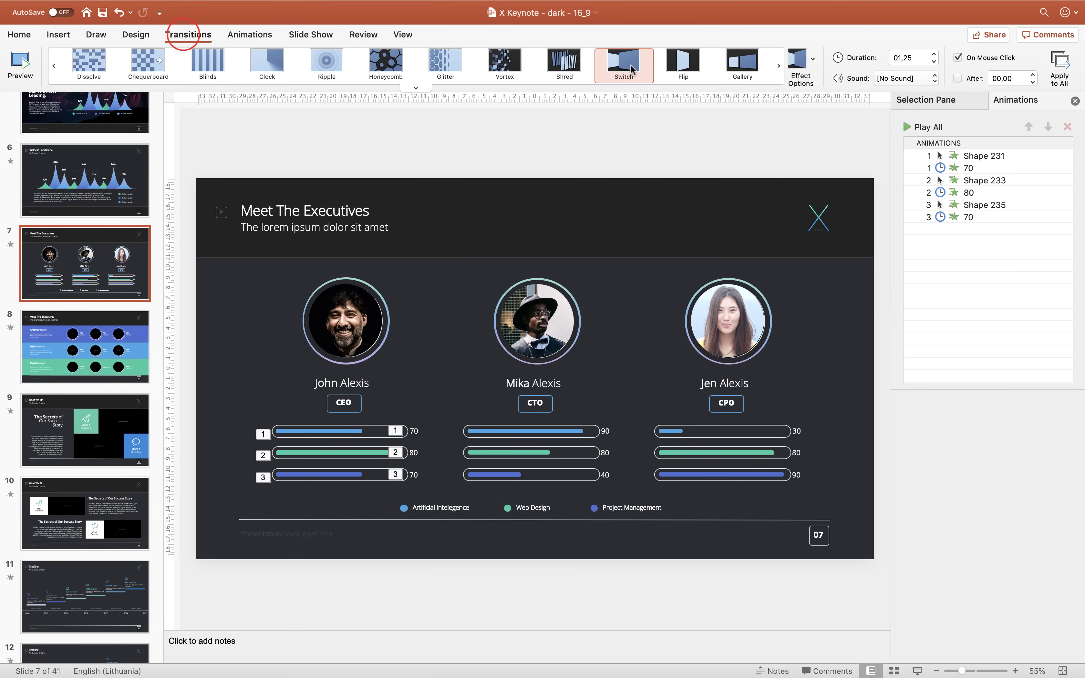
click(912, 670)
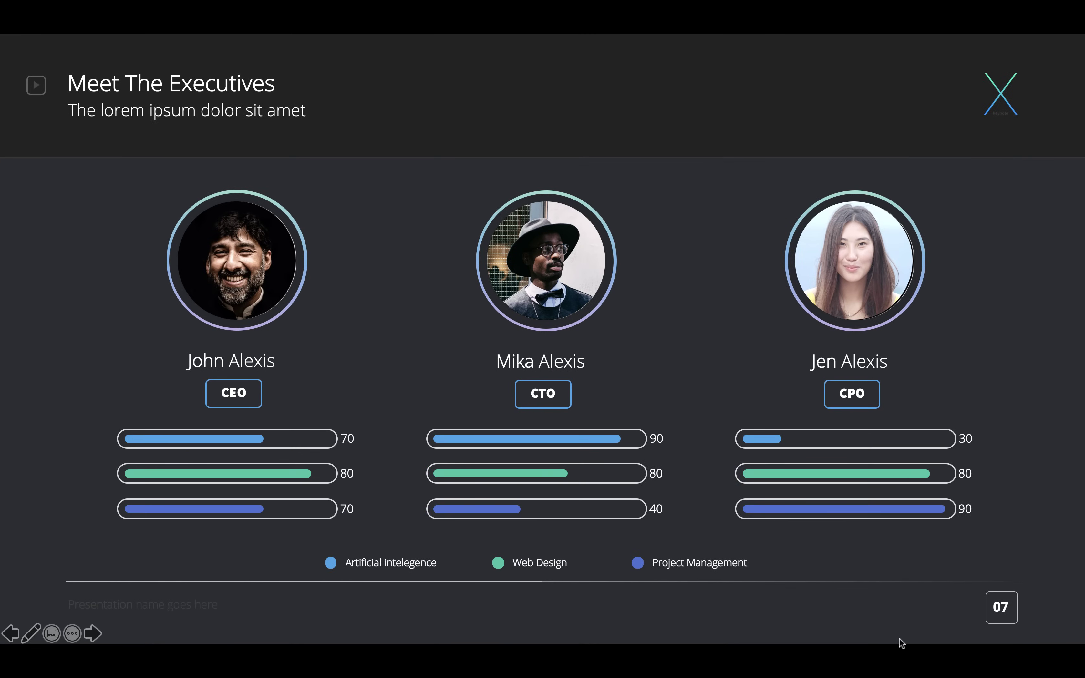
click(902, 643)
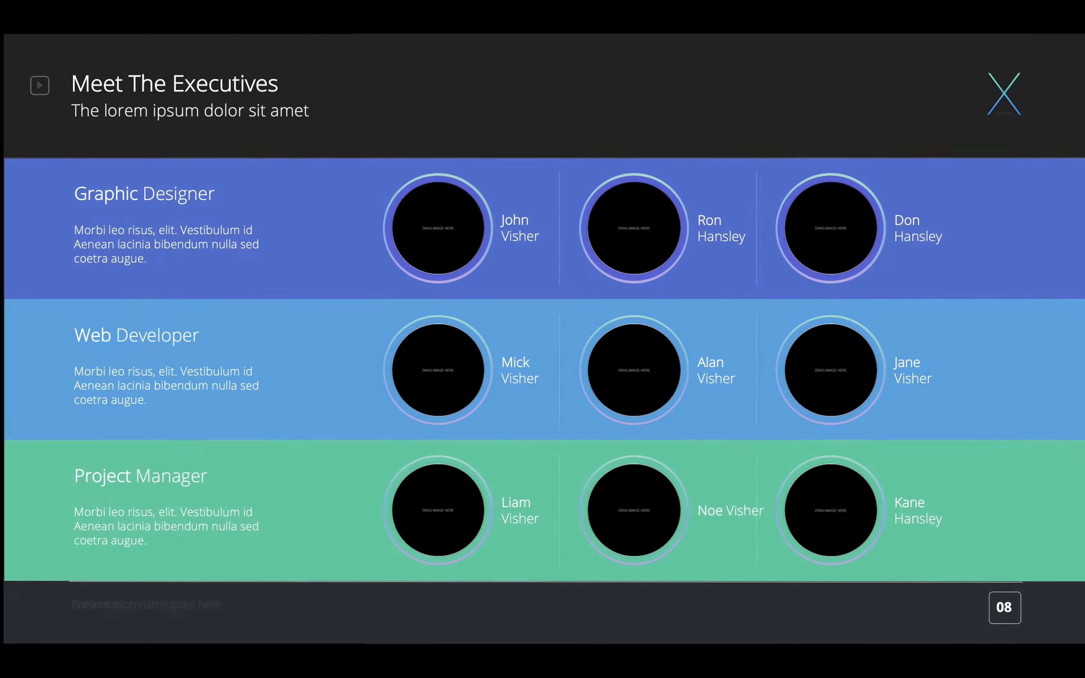
key(Right)
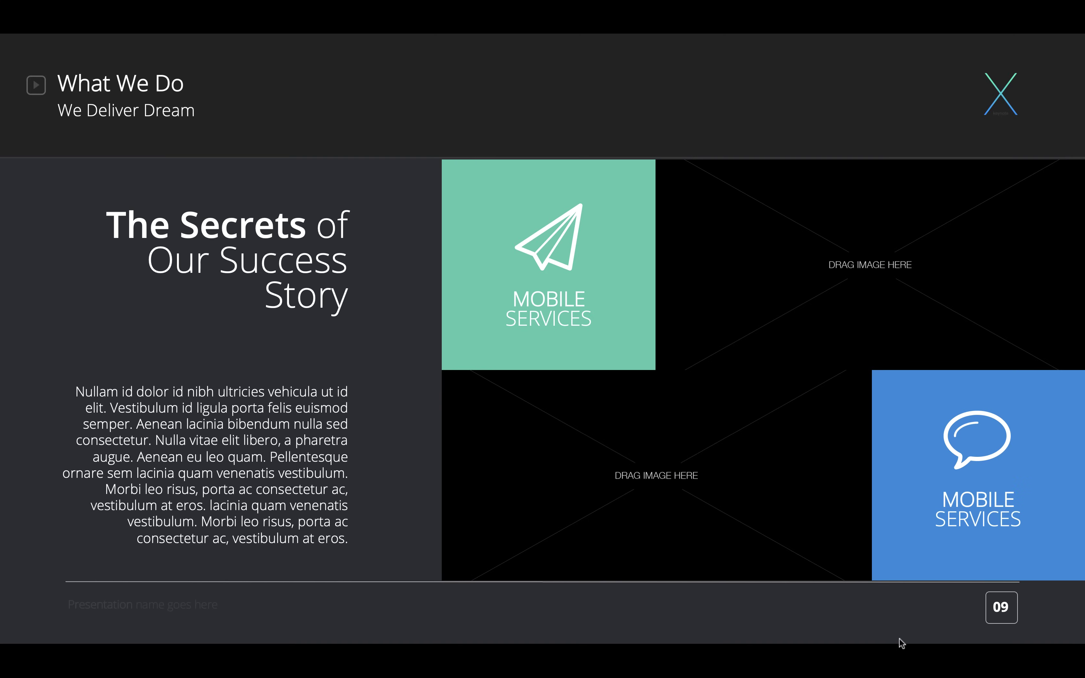
key(Escape)
scroll(50, 443, down, 5)
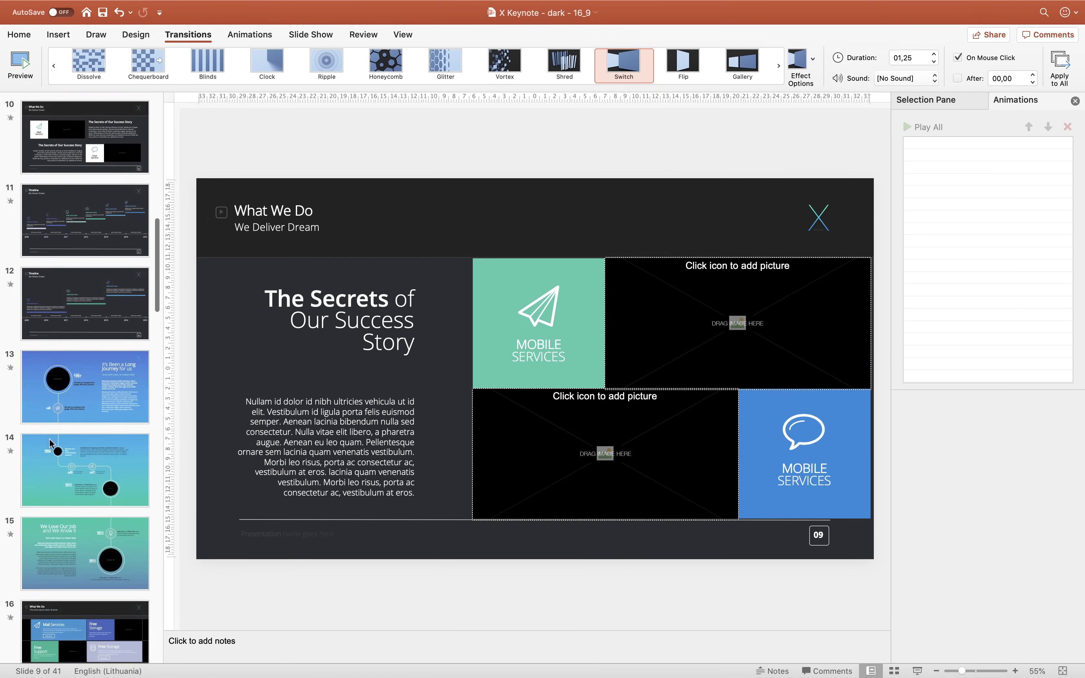
Step: Browse the timeline slides 12–15 in Normal view, ending on slide 13
click(87, 390)
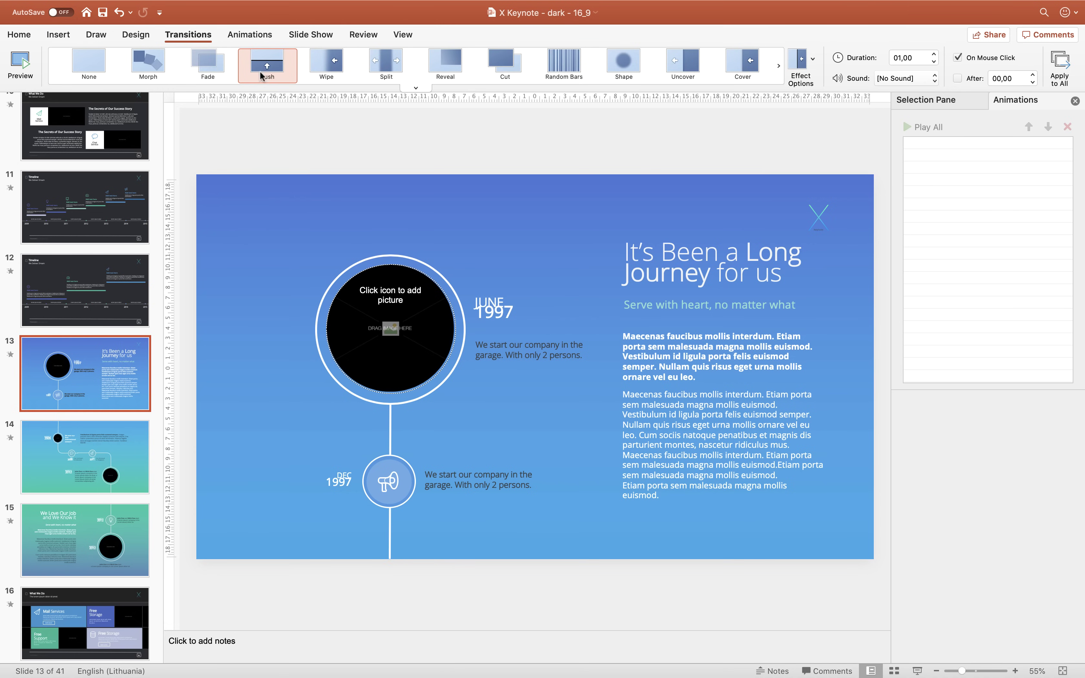
click(107, 294)
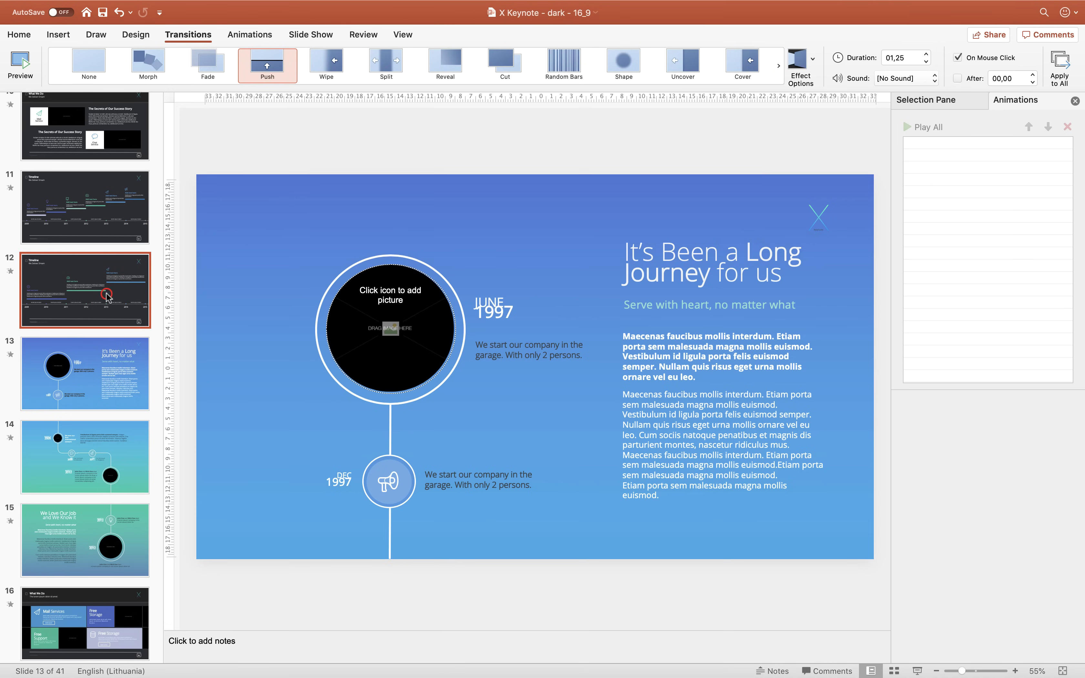
click(111, 381)
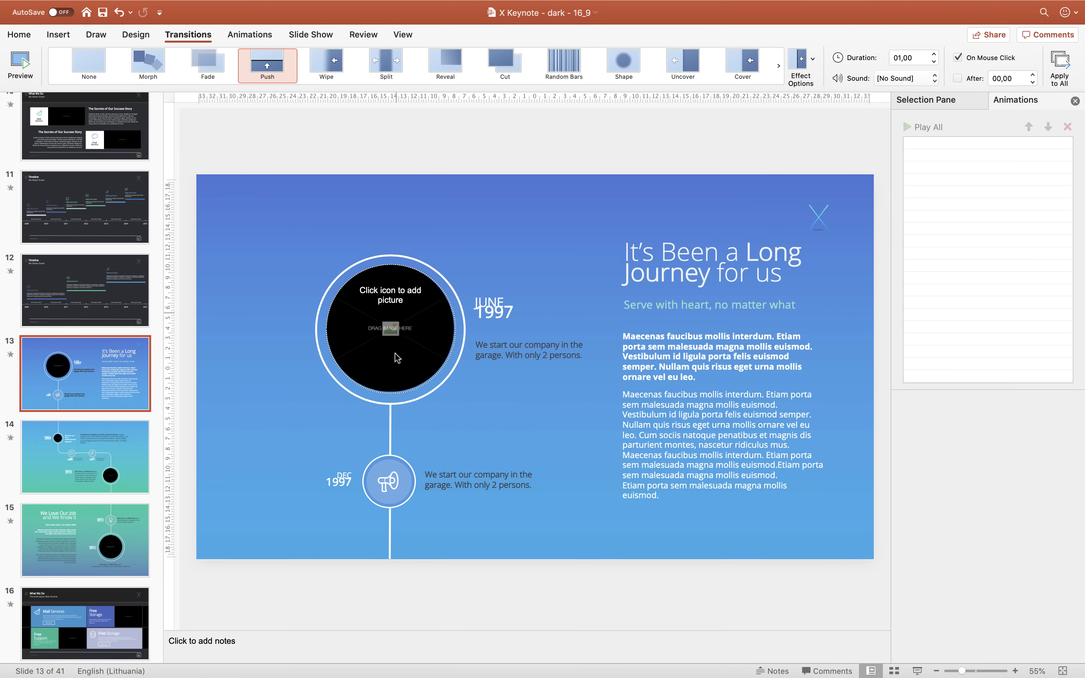
click(111, 454)
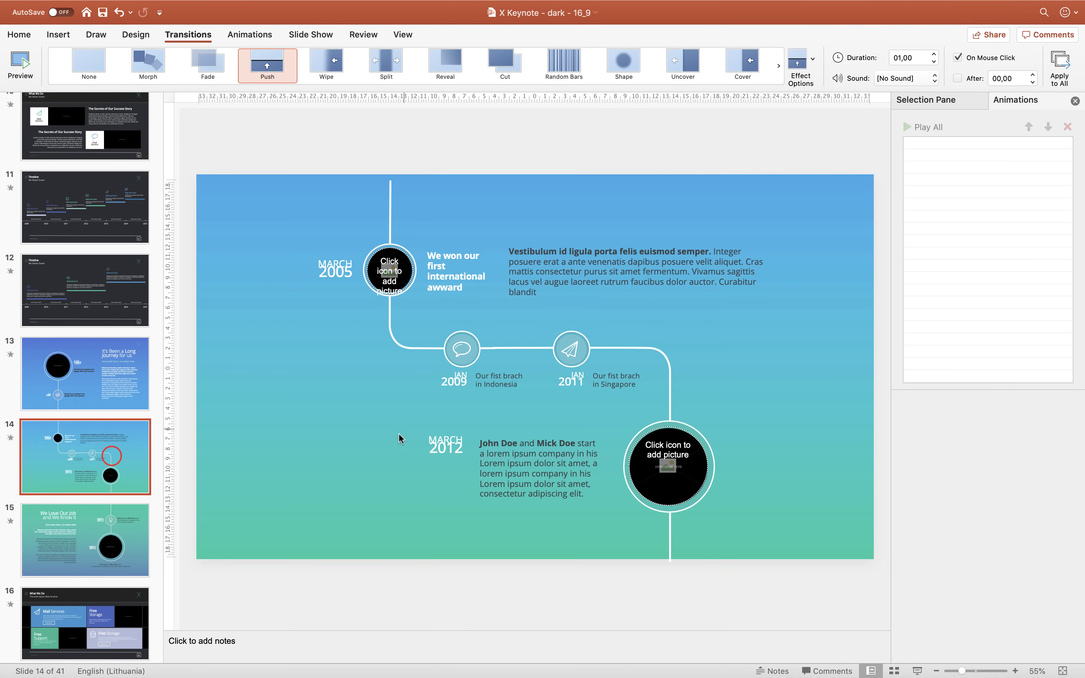
click(87, 516)
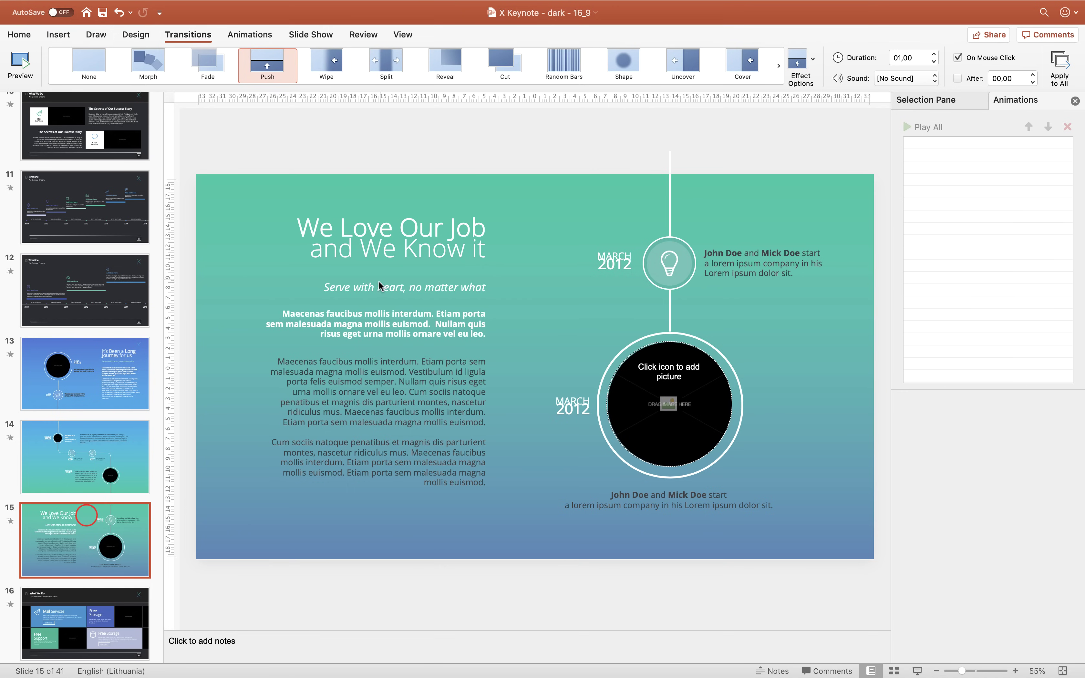
click(98, 373)
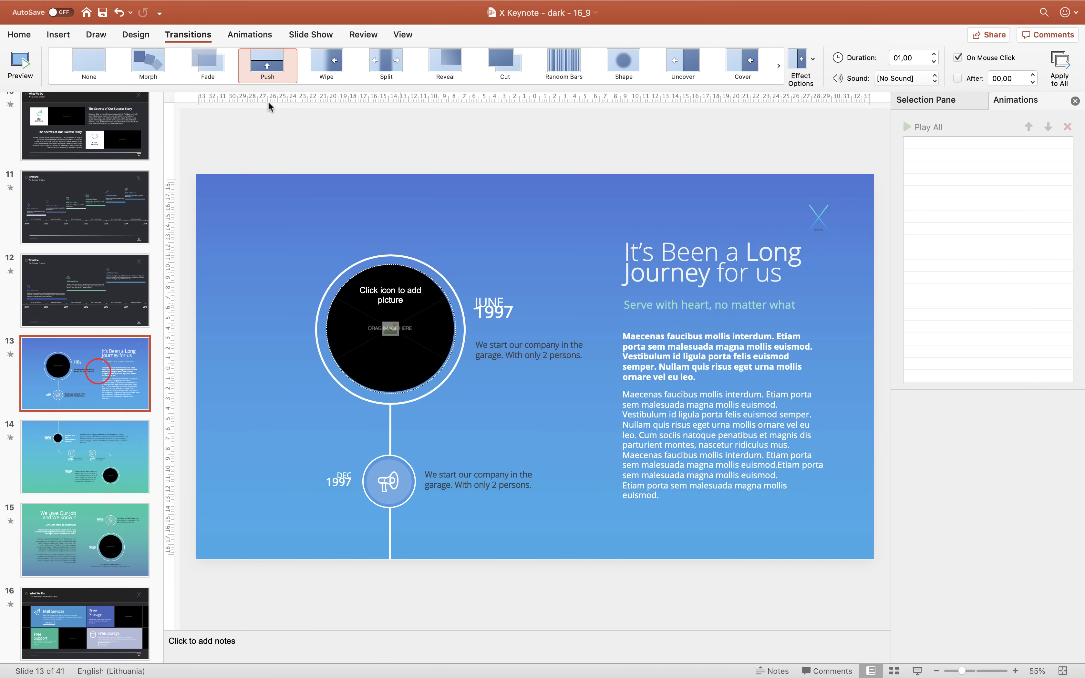
click(103, 437)
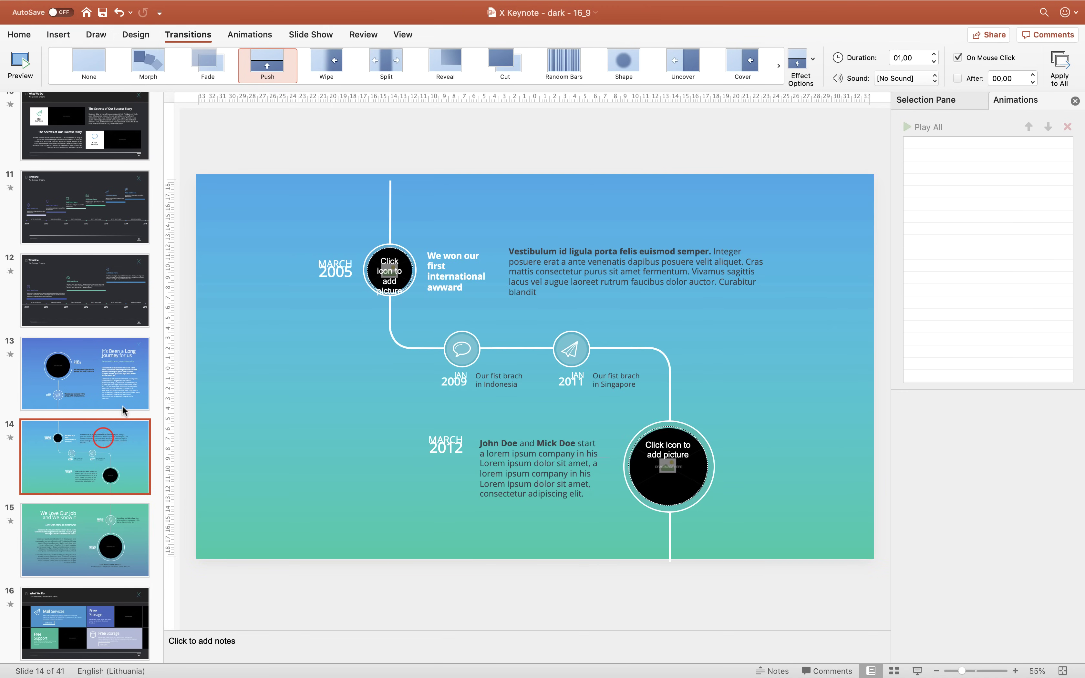
click(112, 352)
Step: Play slides 13–15 in Slide Show, stepping back and forth to check the Push transitions
click(917, 671)
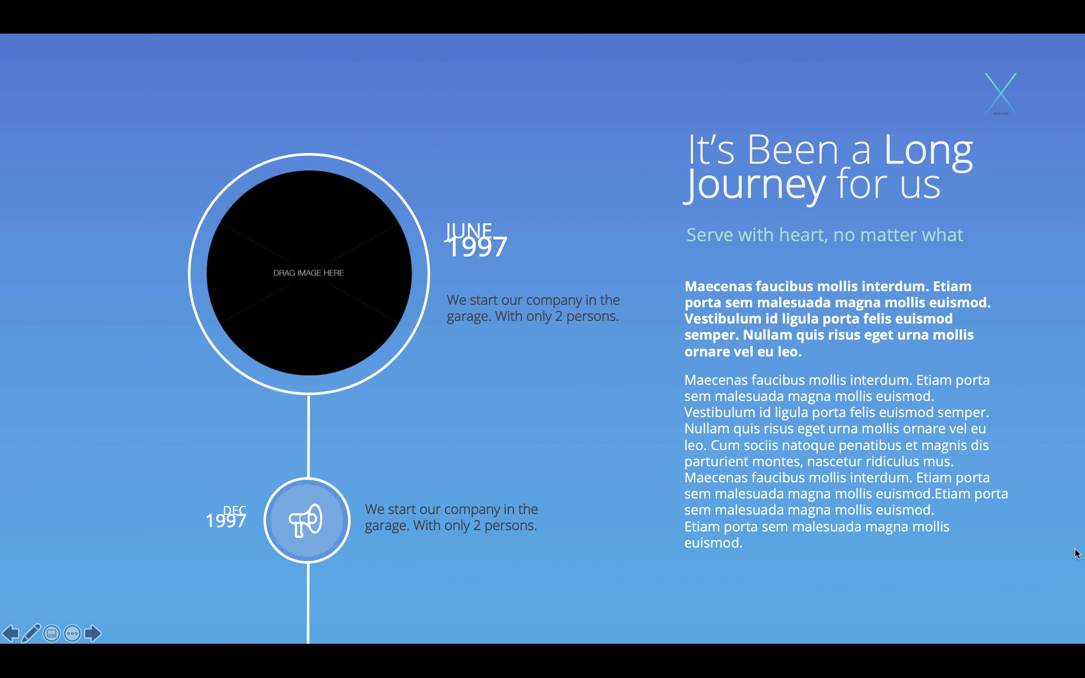
click(1077, 555)
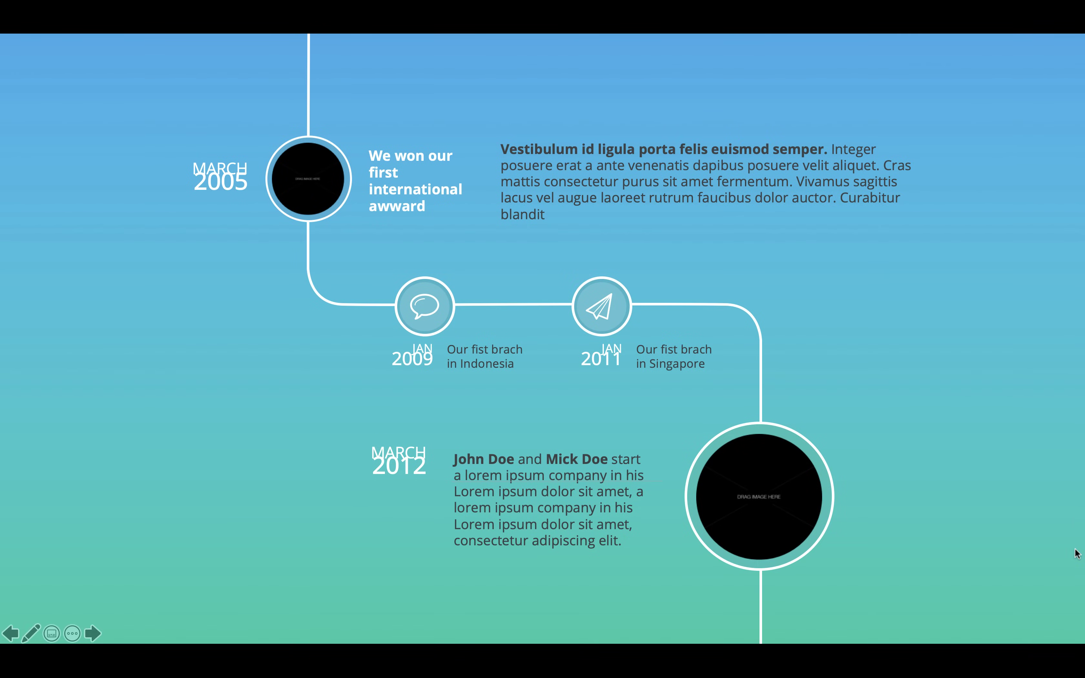
key(Left)
key(Right)
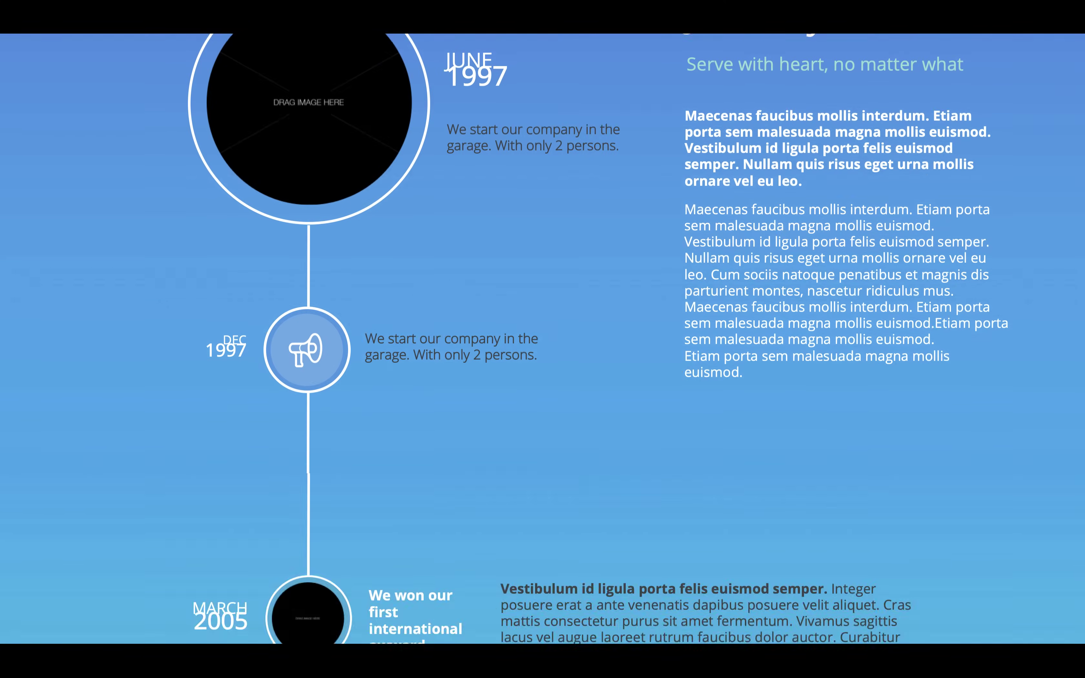
key(Right)
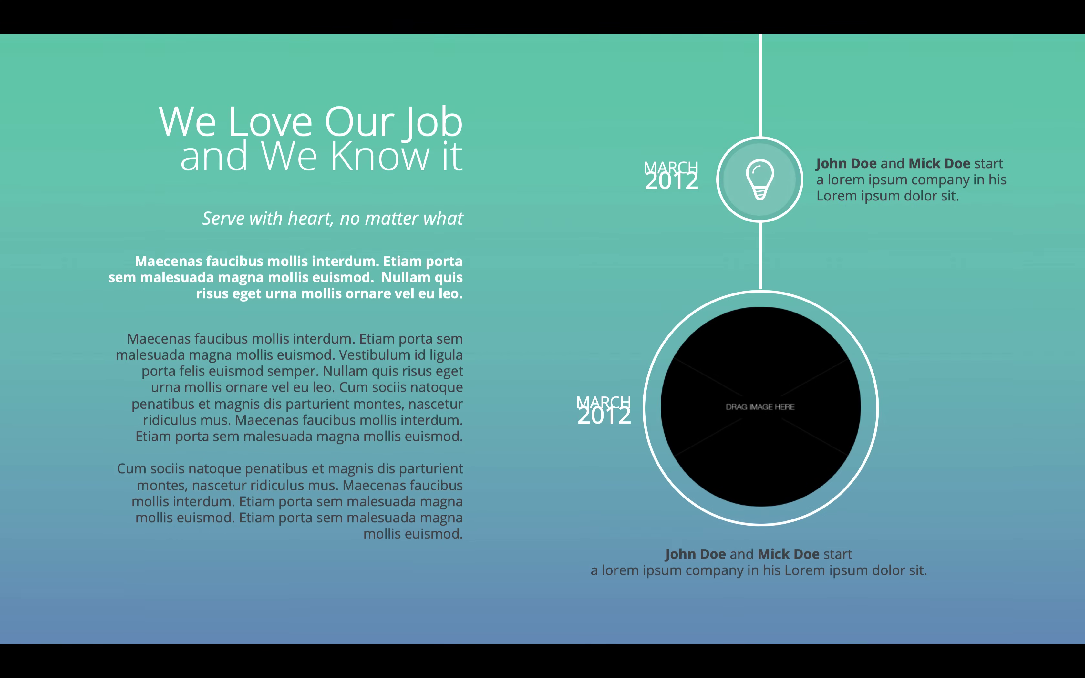
key(Left)
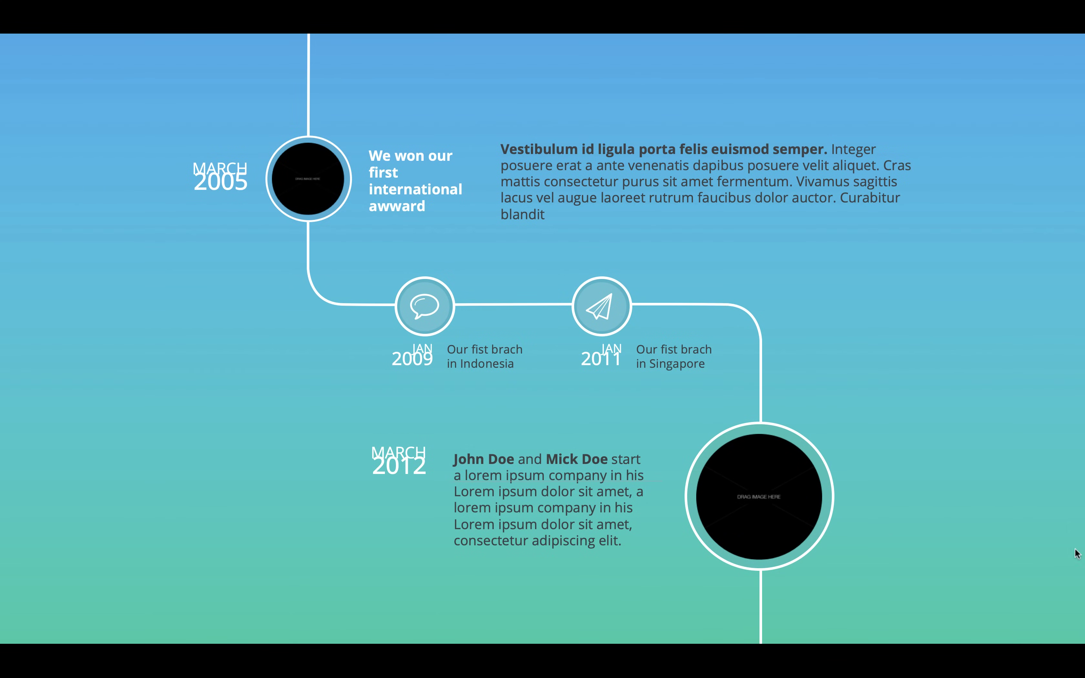
key(Escape)
scroll(83, 439, down, 5)
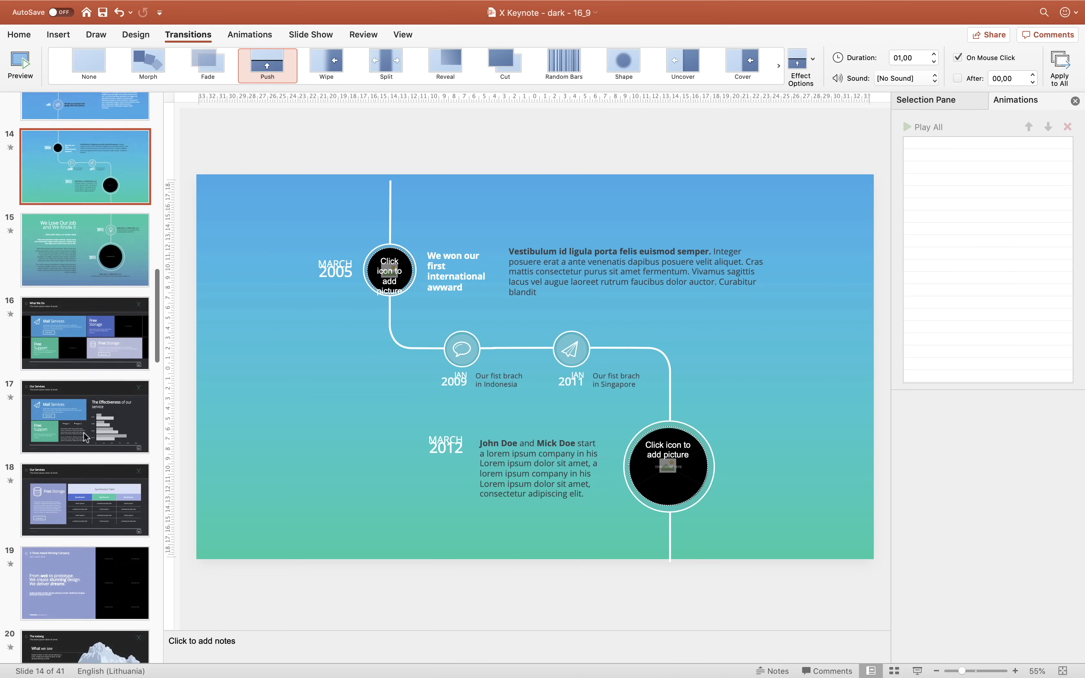
scroll(83, 430, down, 6)
Step: On slide 21, open the Selection Pane and hide the blue overlay Shape 716
click(81, 472)
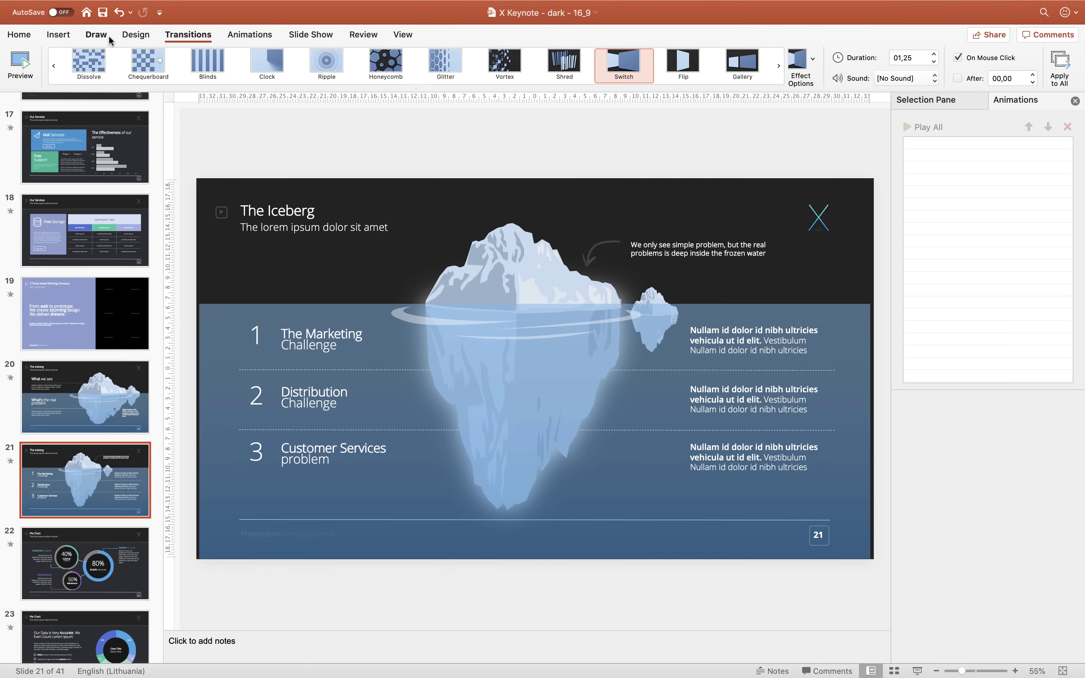
click(20, 35)
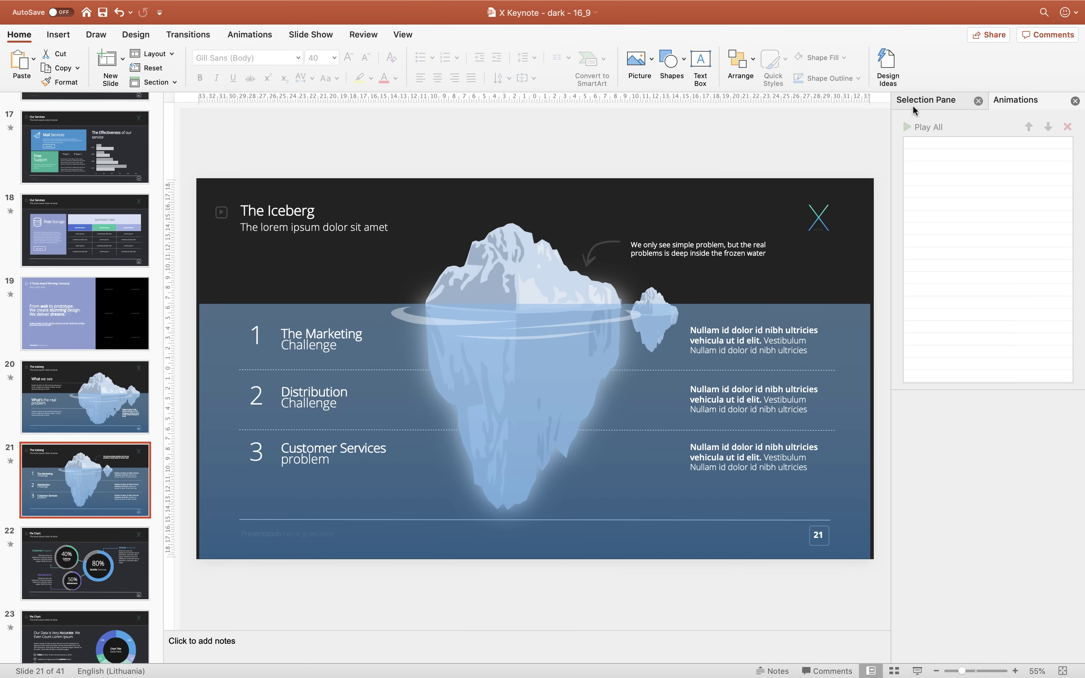
click(913, 110)
click(615, 388)
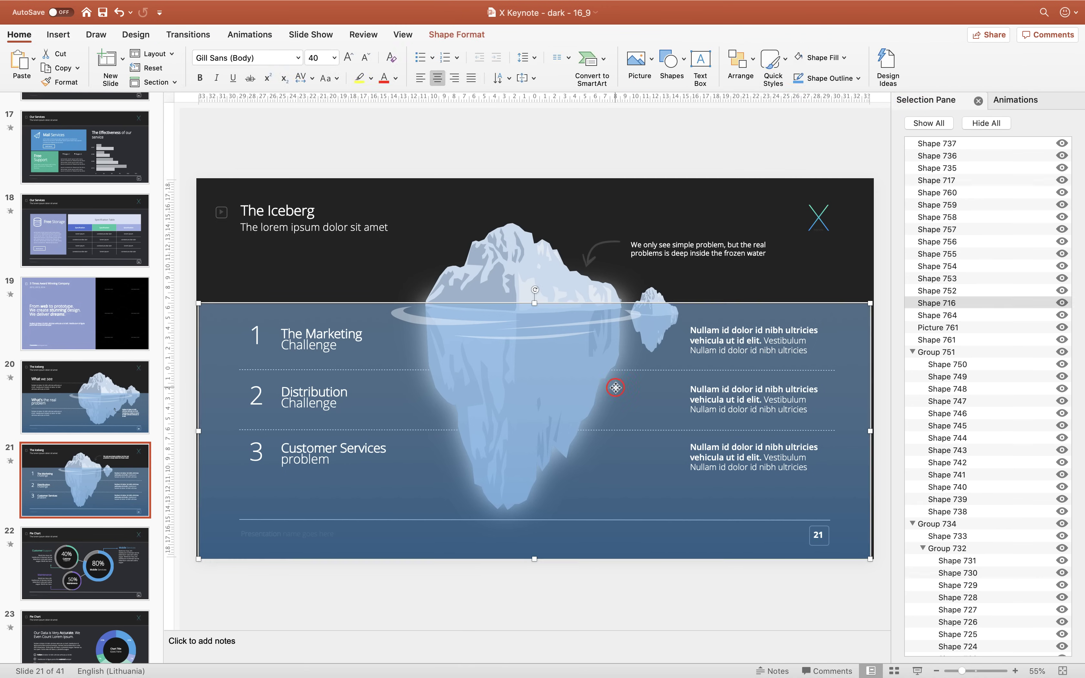
click(1061, 303)
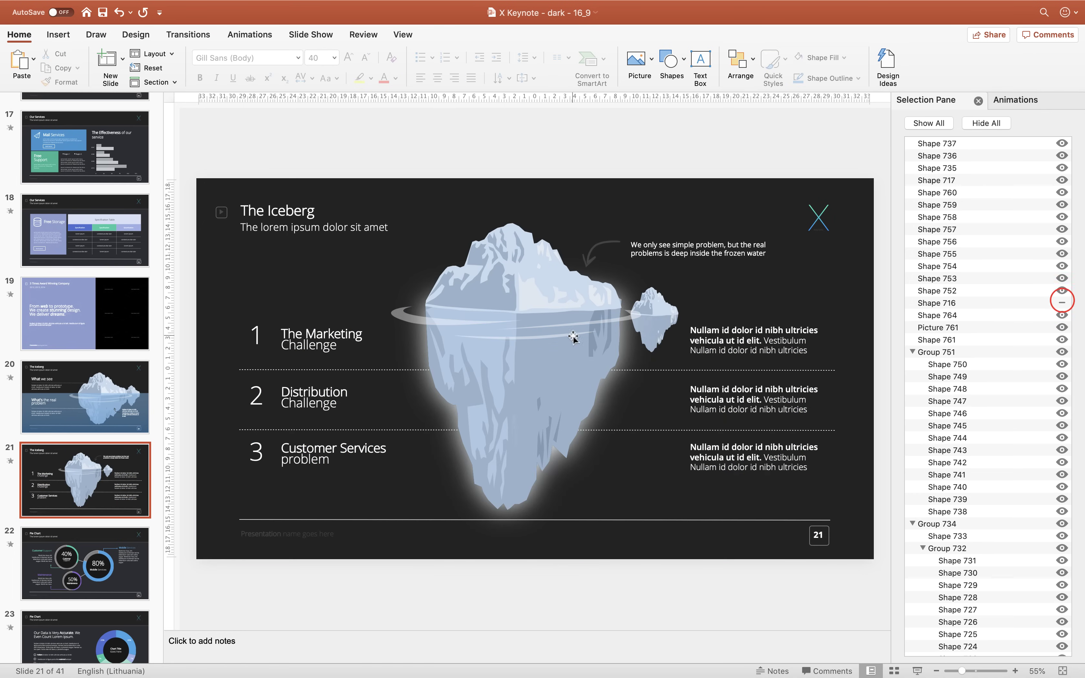
scroll(523, 319, up, 5)
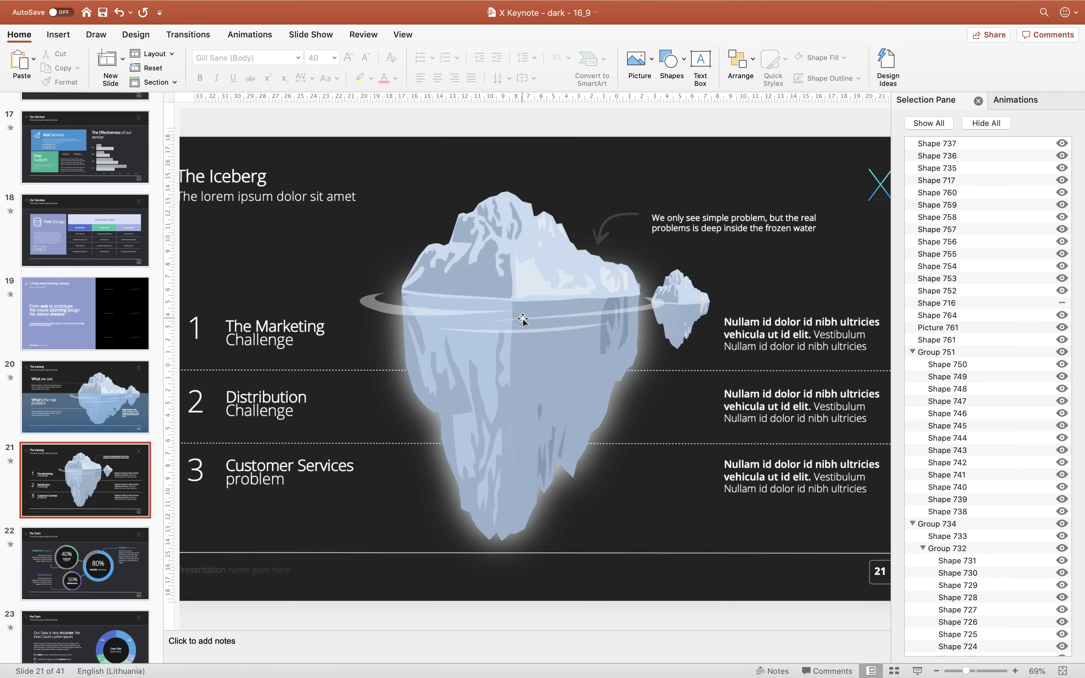
Step: Hide the three ring parts around the iceberg, Shapes 735–737
click(410, 308)
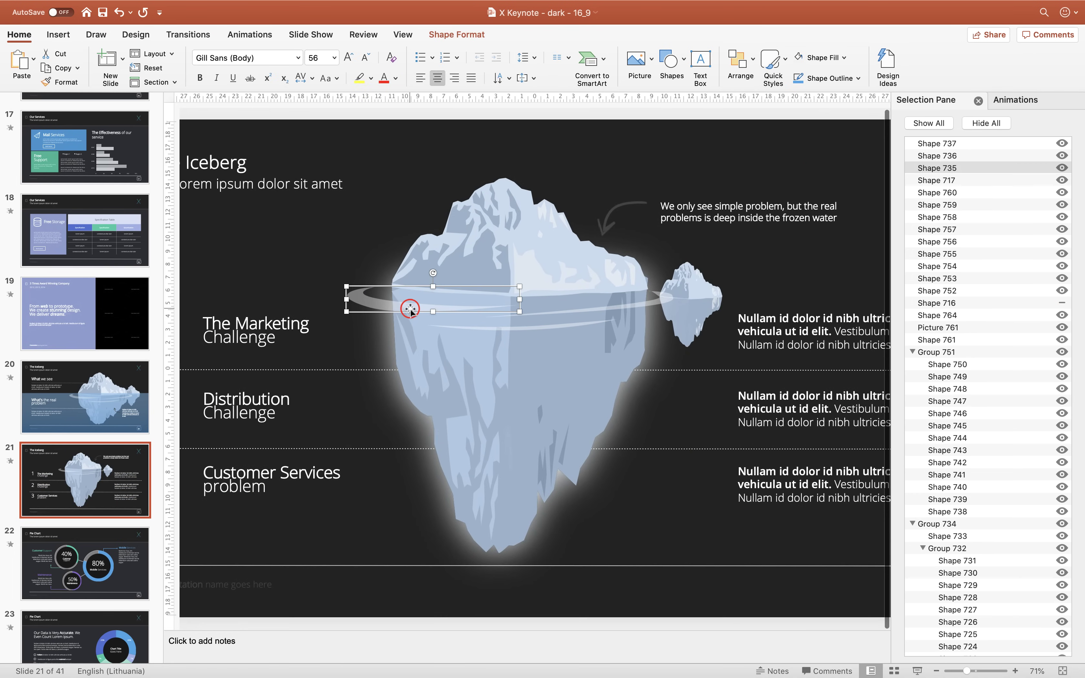
click(1062, 168)
click(543, 313)
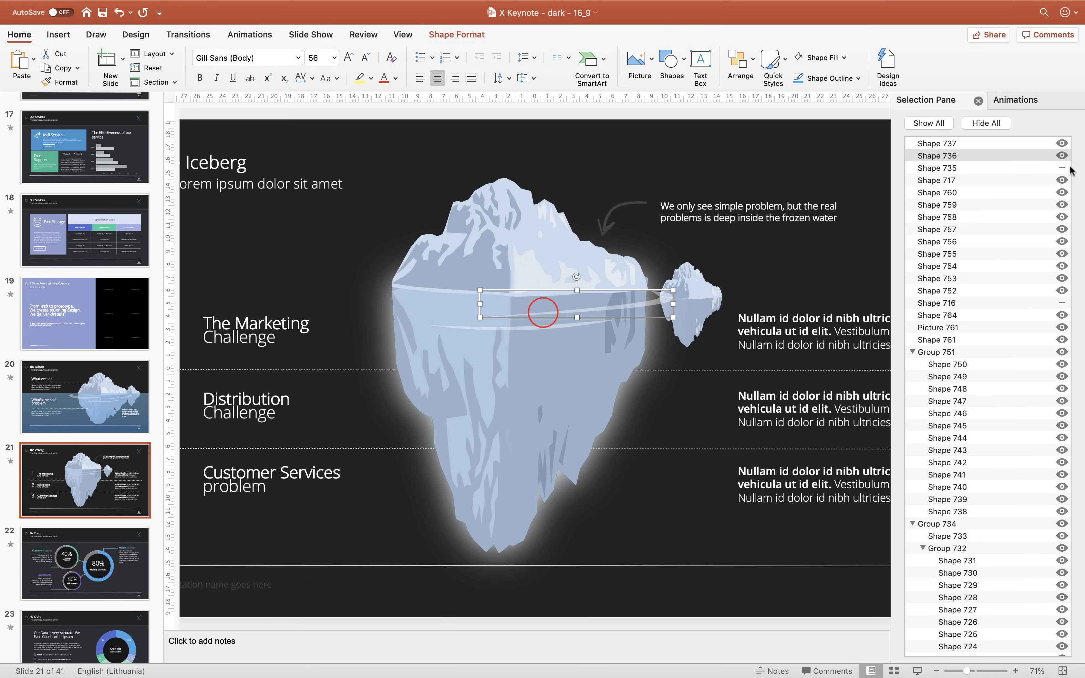
click(1062, 156)
click(576, 324)
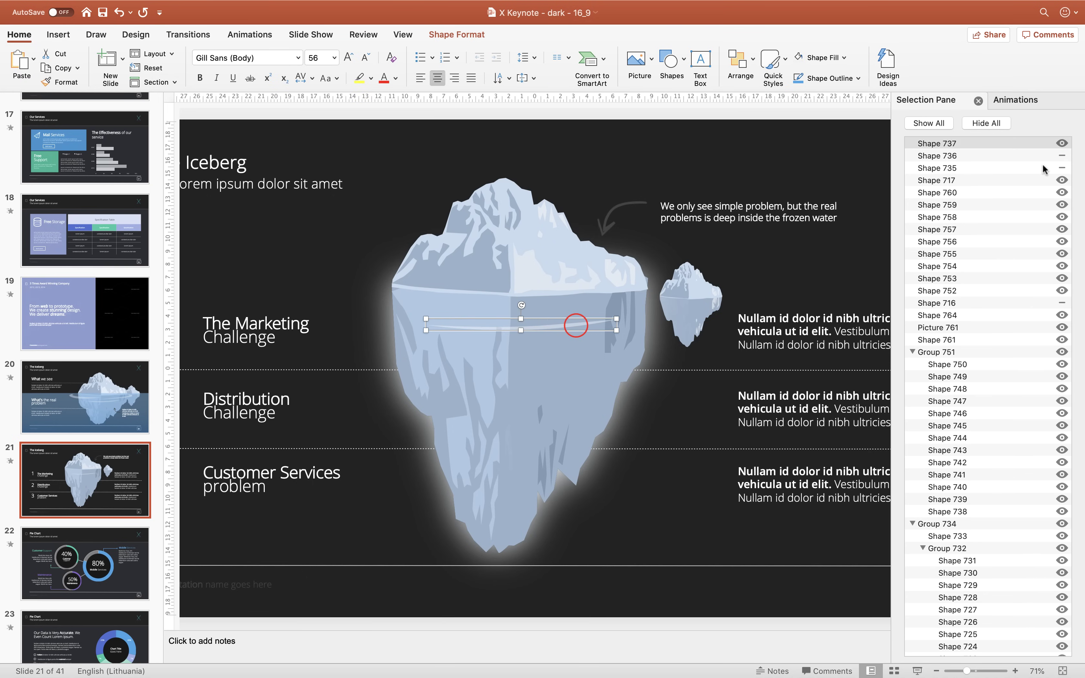
click(1061, 143)
Step: Select the iceberg's top and underwater parts and group them into Group 1
click(513, 258)
drag(513, 258, 514, 200)
key(super+z)
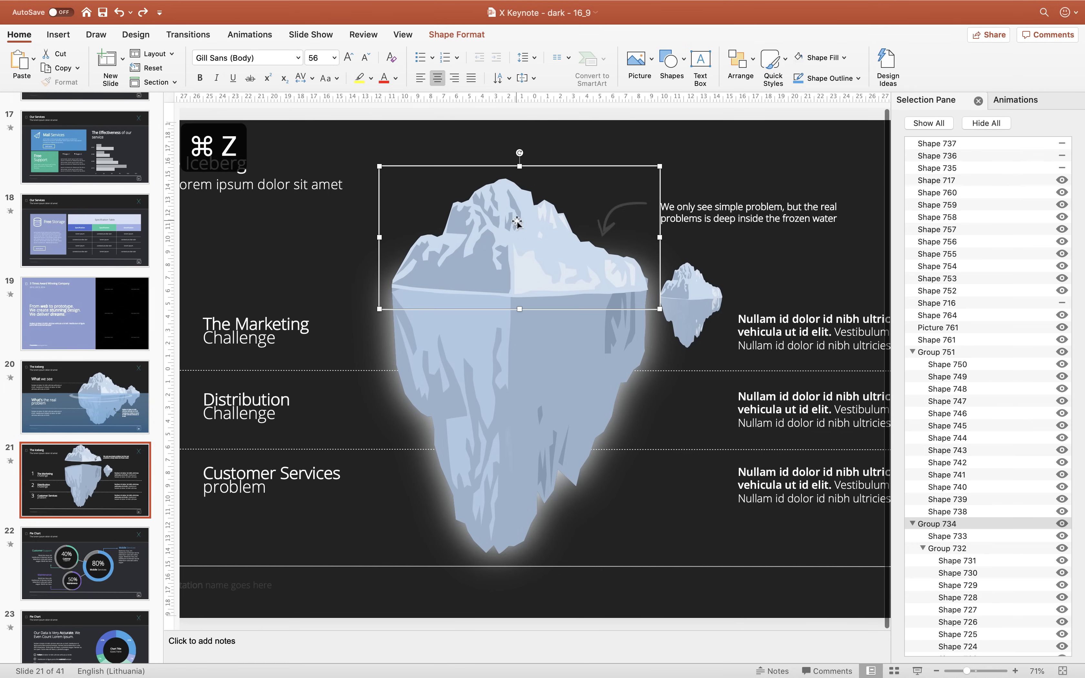
shift+click(496, 350)
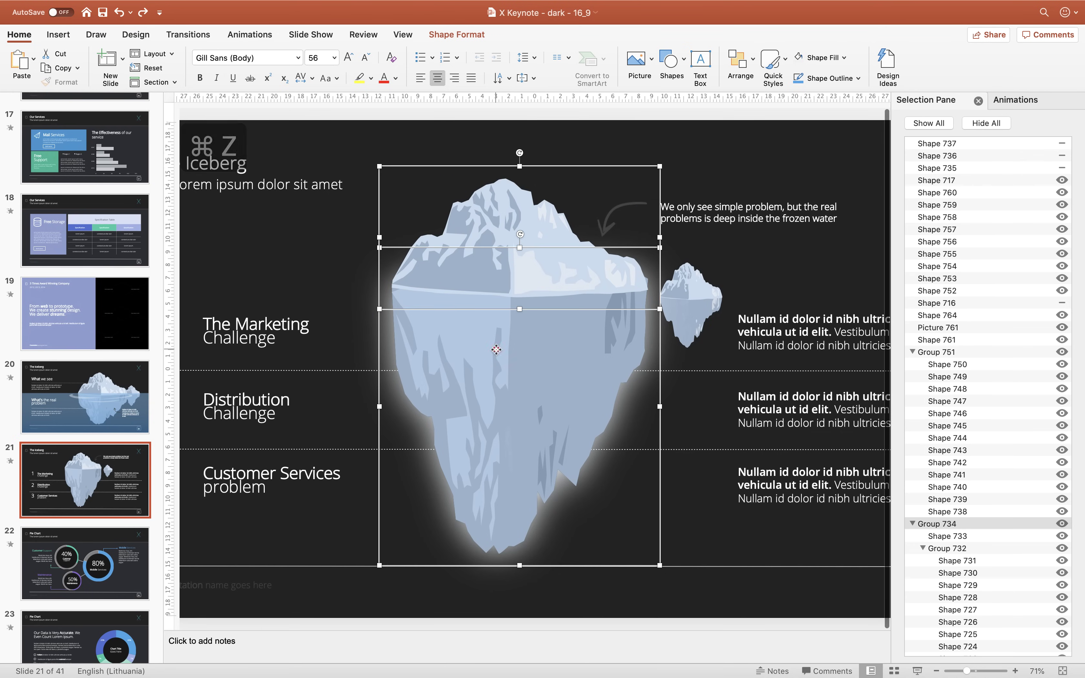
right_click(508, 334)
mouse_move(565, 383)
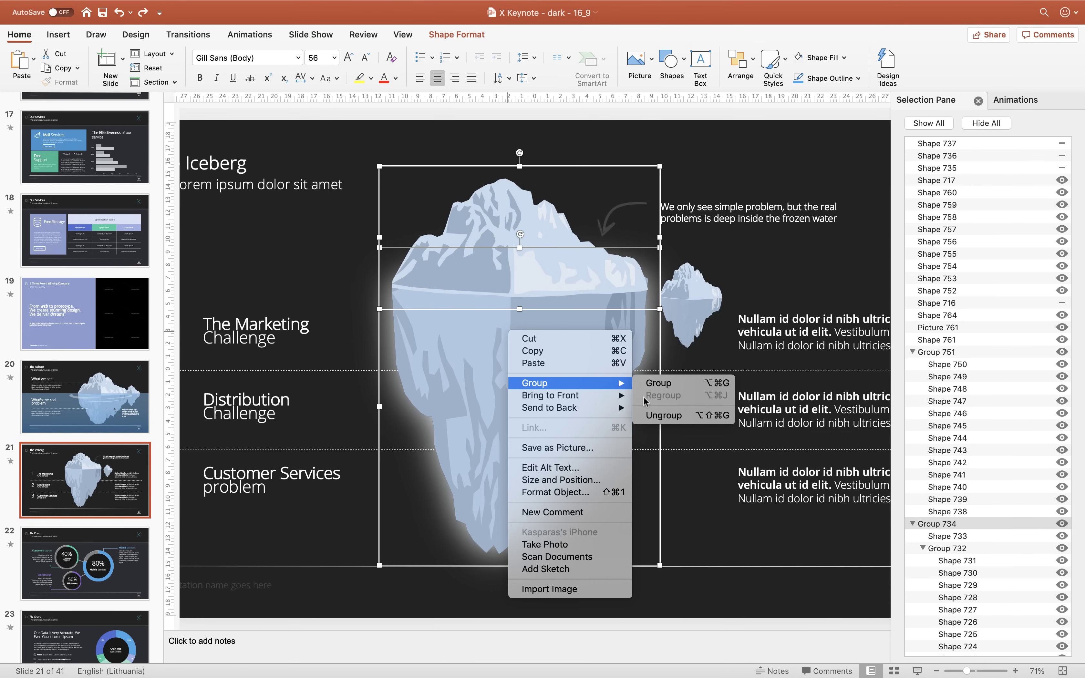
click(664, 384)
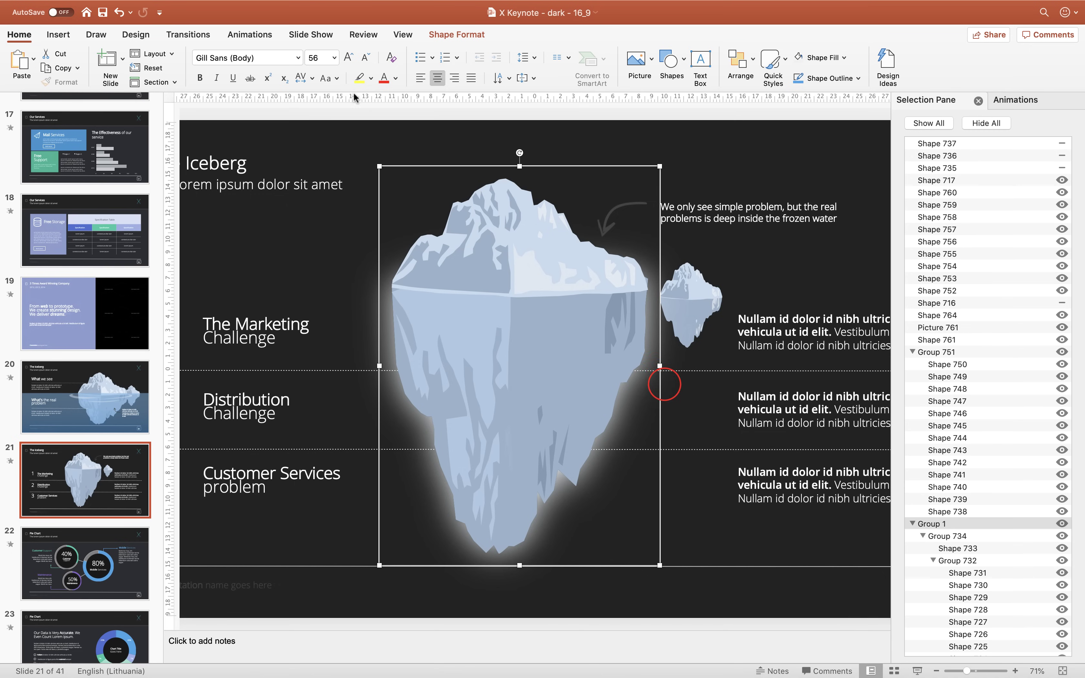
click(382, 110)
click(510, 233)
click(246, 36)
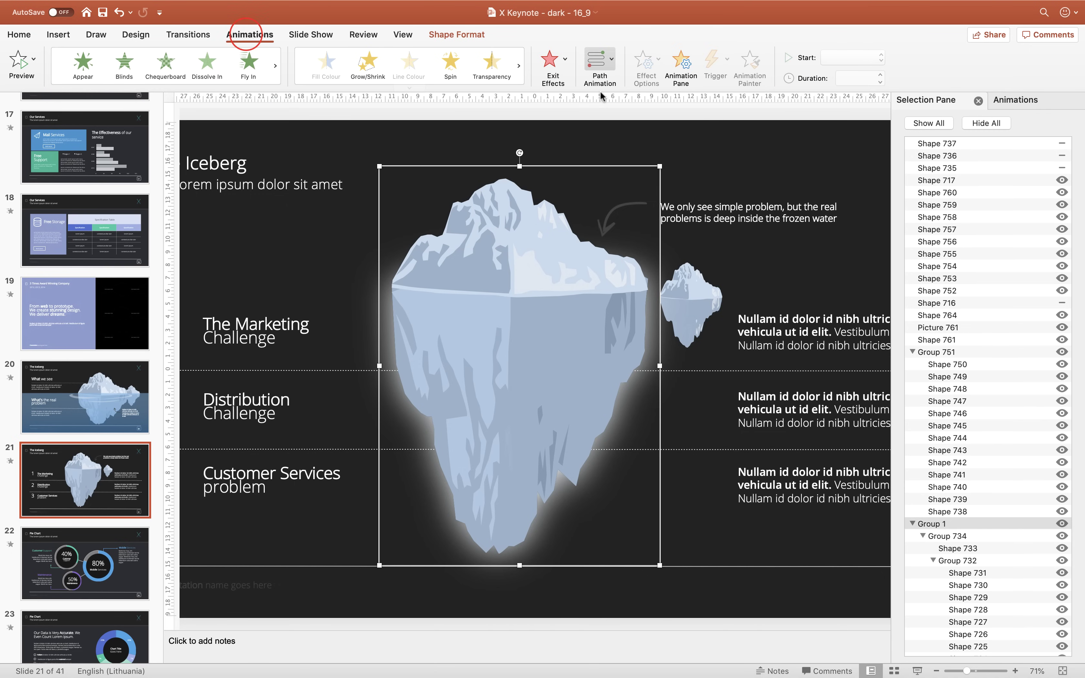
Step: Add a Lines motion path to the iceberg group and shorten it to a small downward move
click(612, 61)
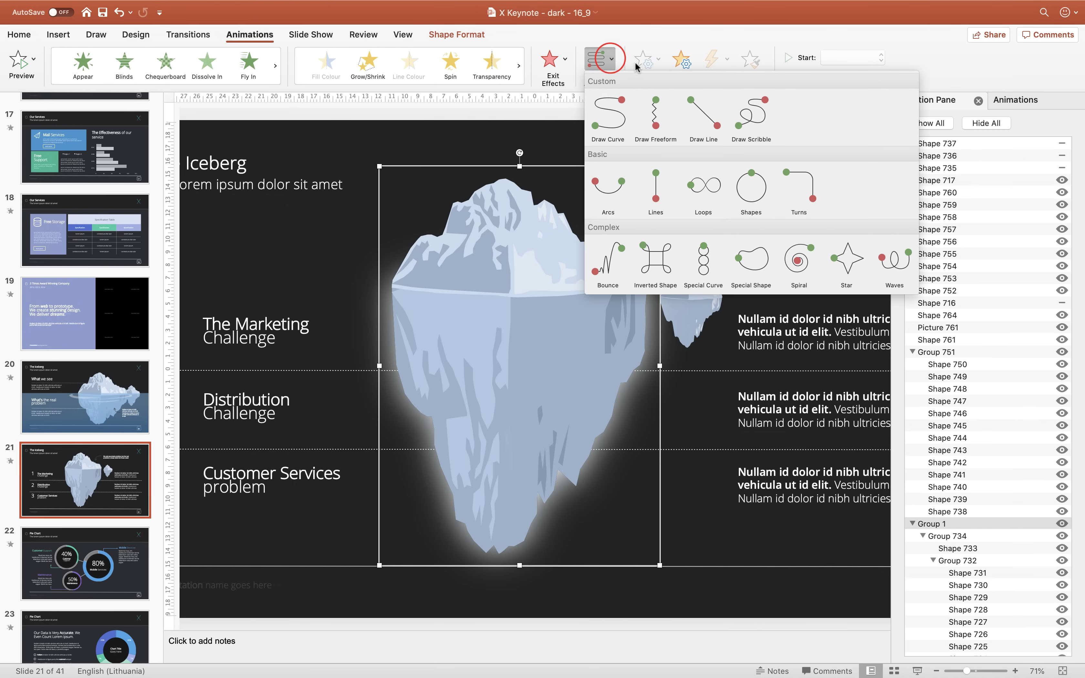
click(656, 186)
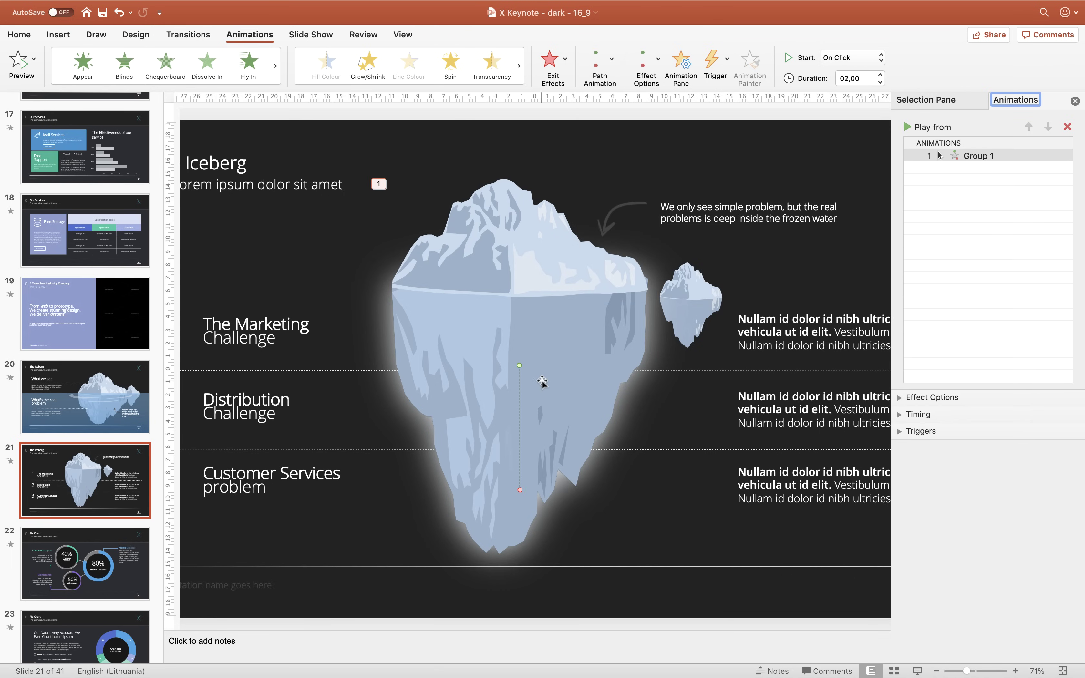
click(519, 381)
click(519, 366)
drag(519, 488, 520, 395)
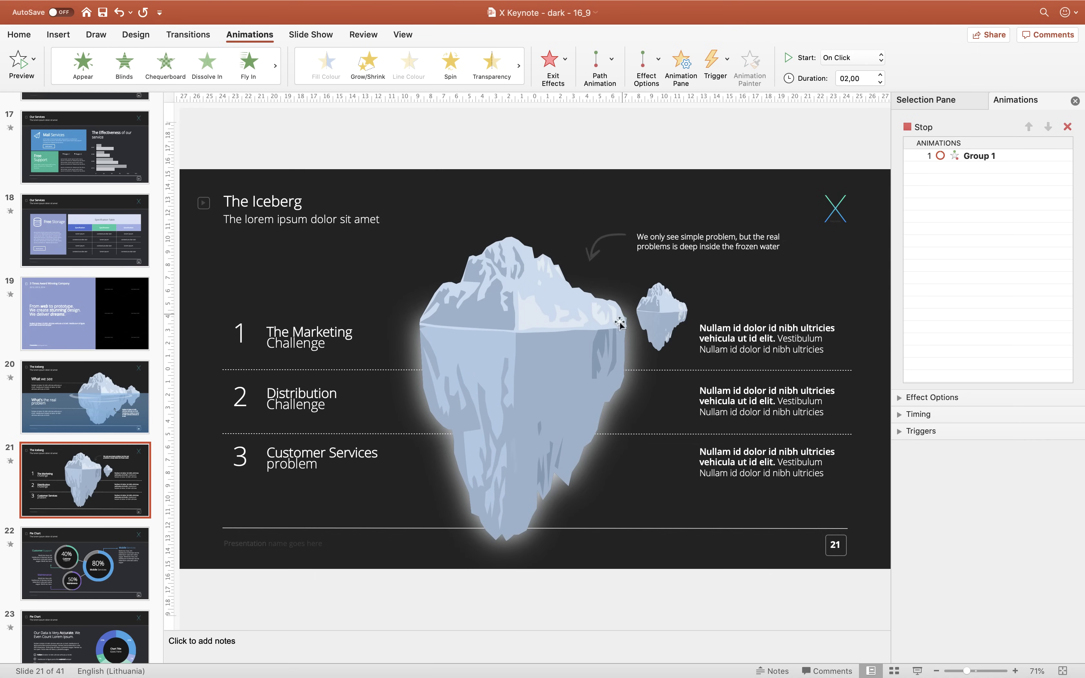
click(969, 155)
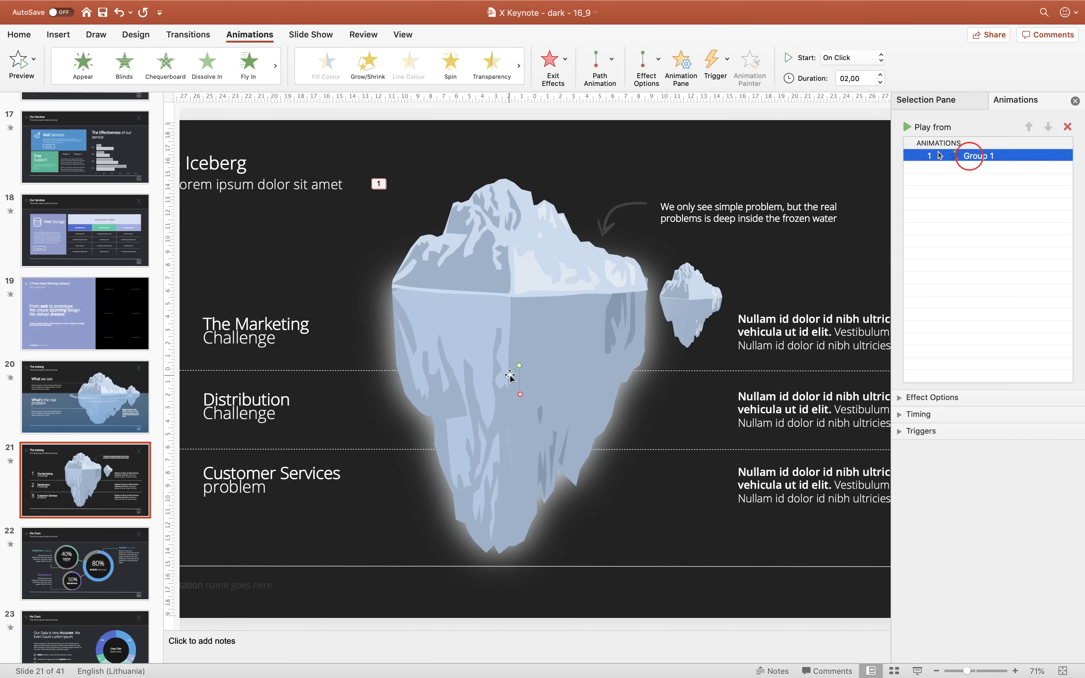
Step: Set the iceberg's motion path to Auto-reverse and repeat Until End of Slide
click(899, 398)
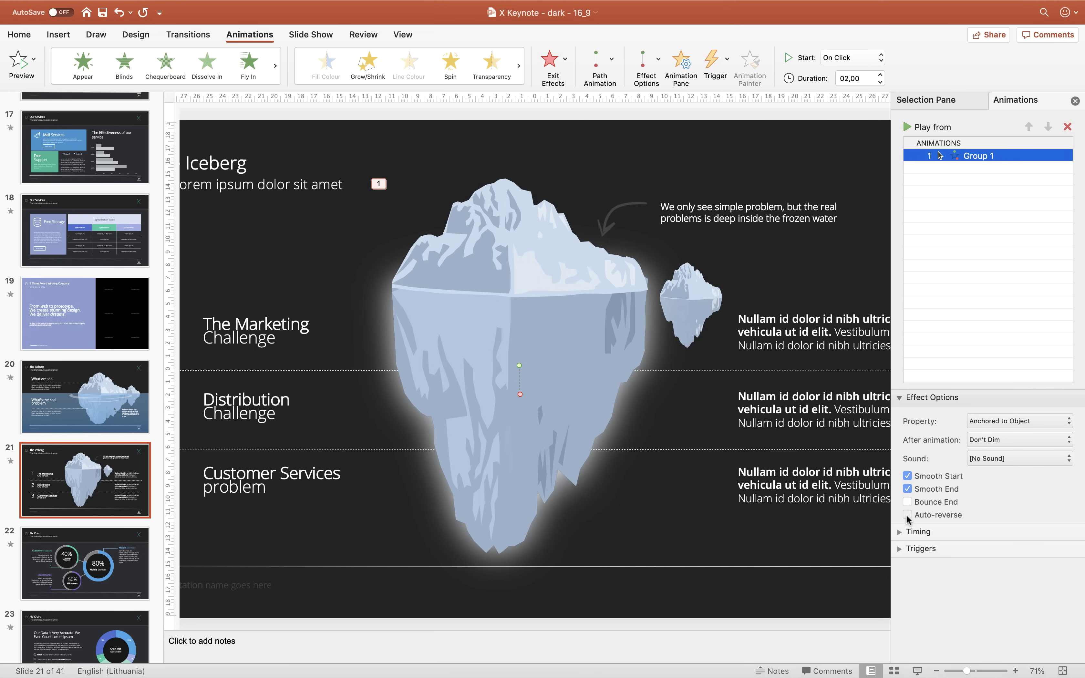
click(930, 128)
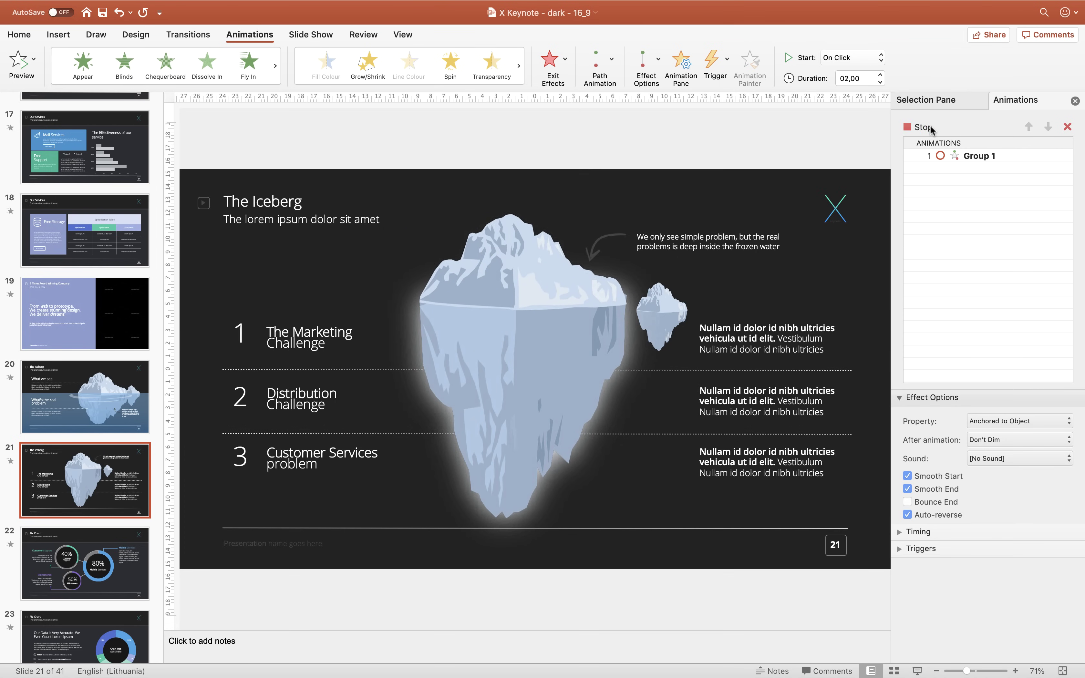
click(939, 155)
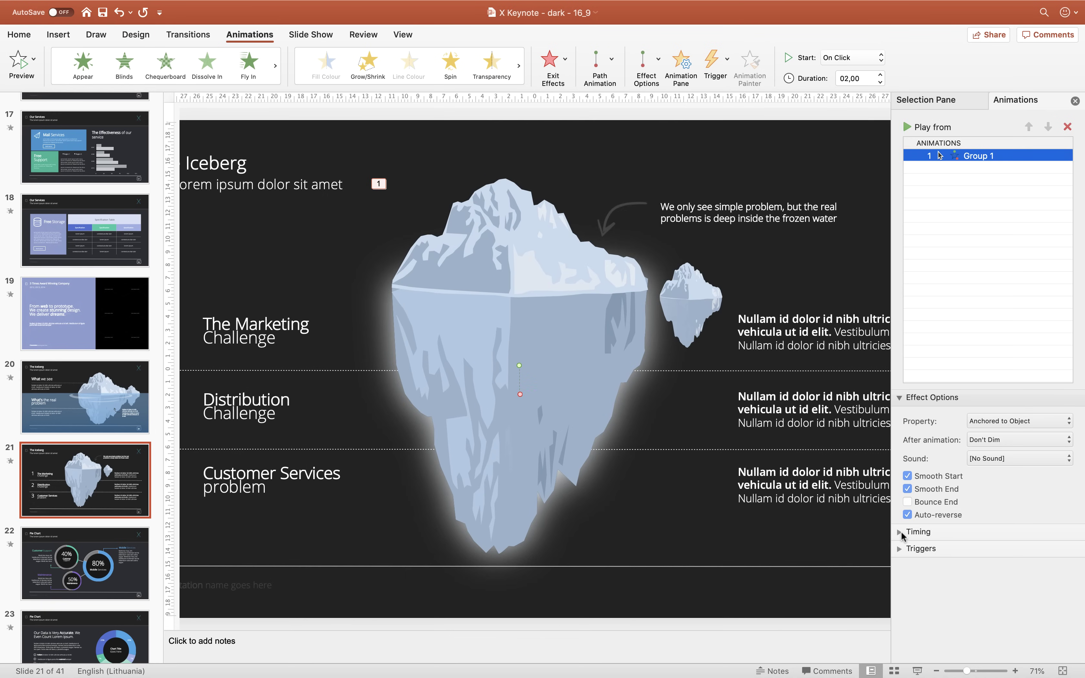
click(900, 532)
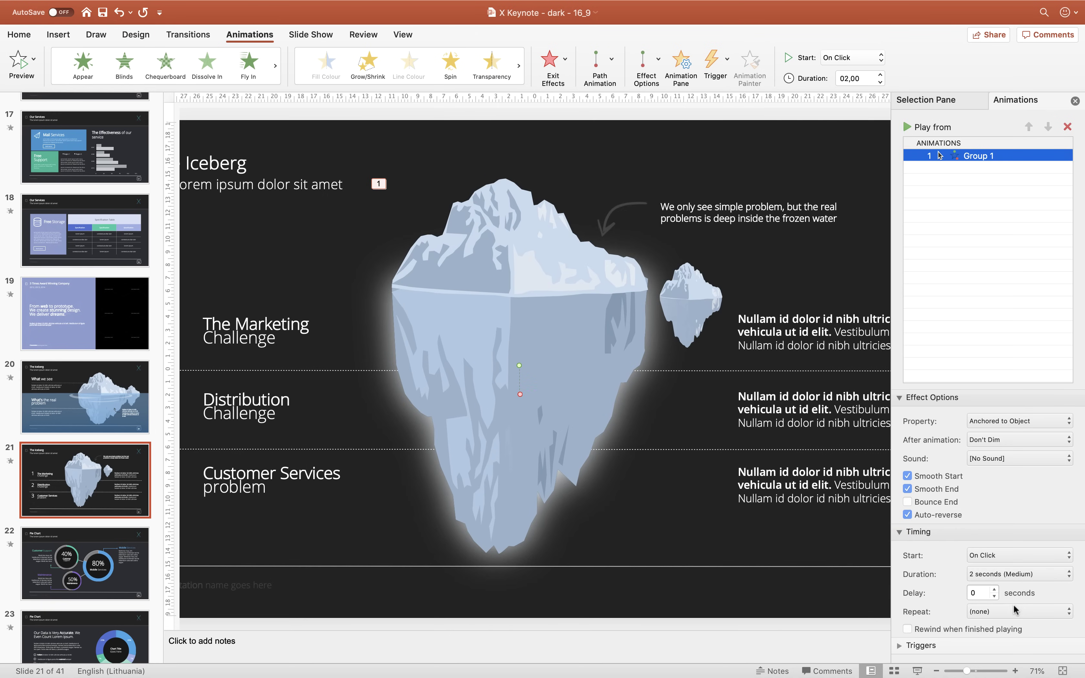
click(997, 612)
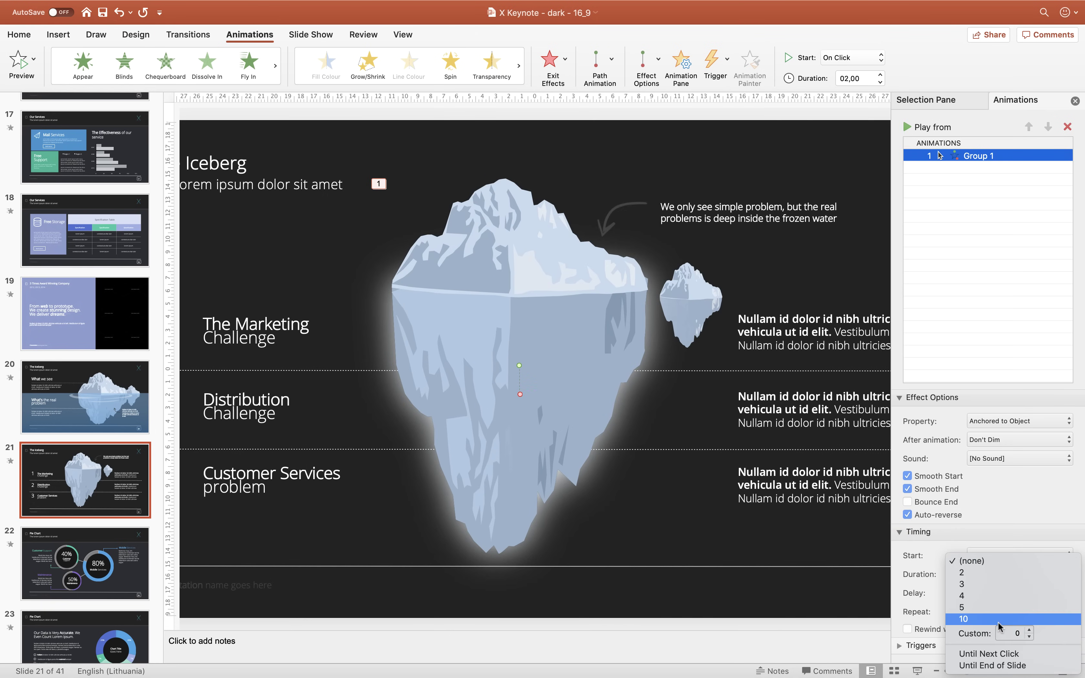
click(1005, 664)
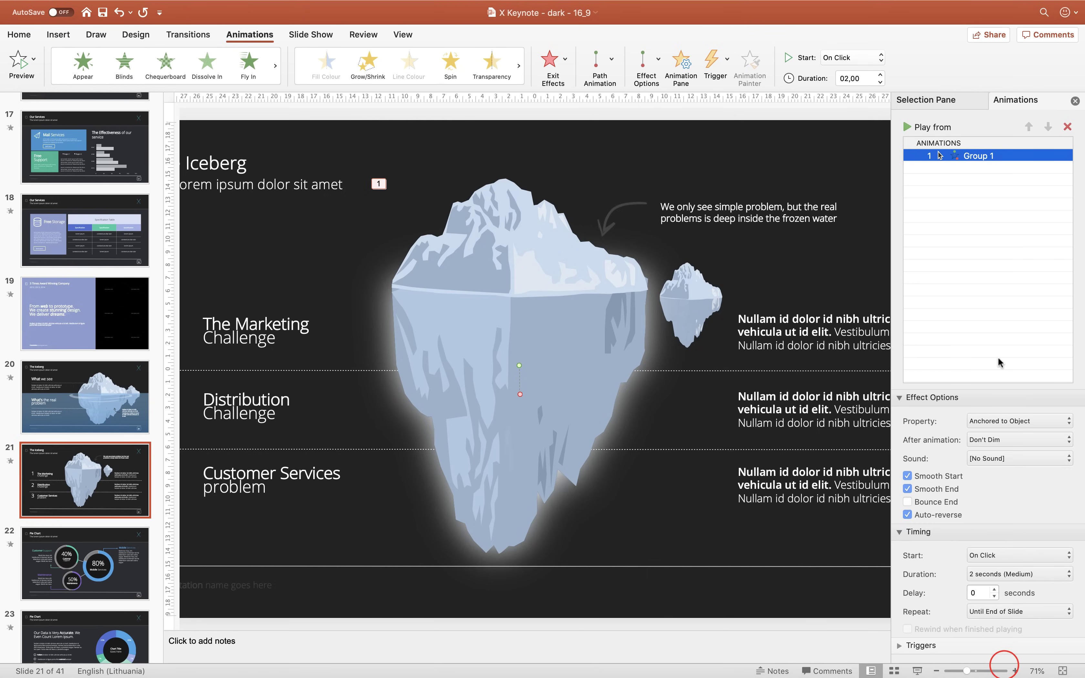
click(960, 359)
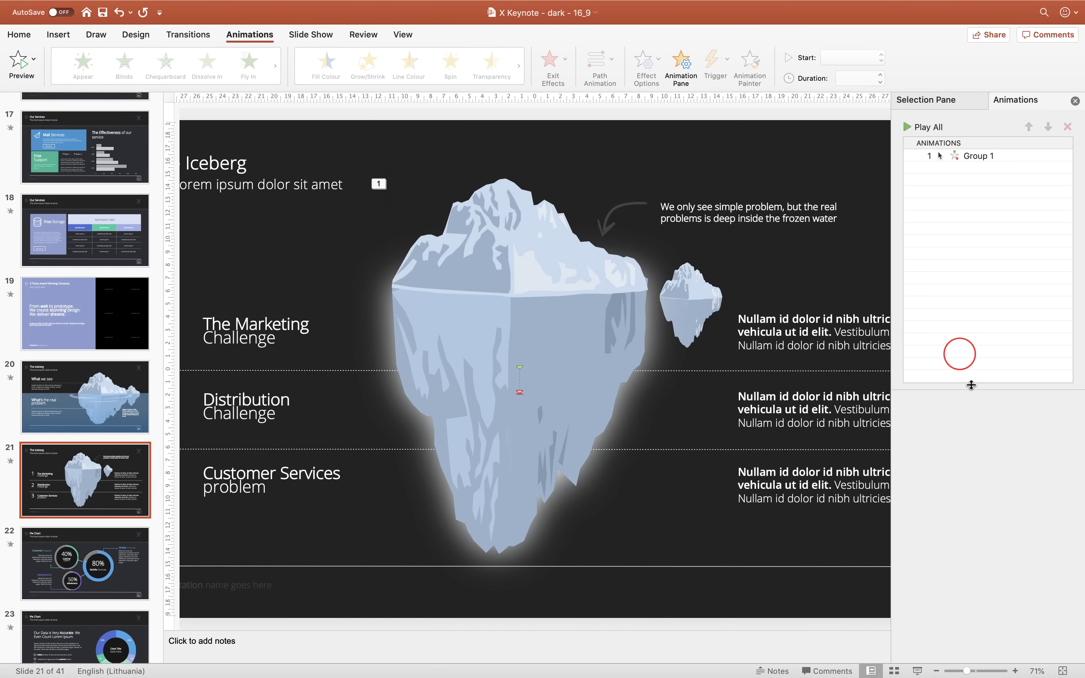